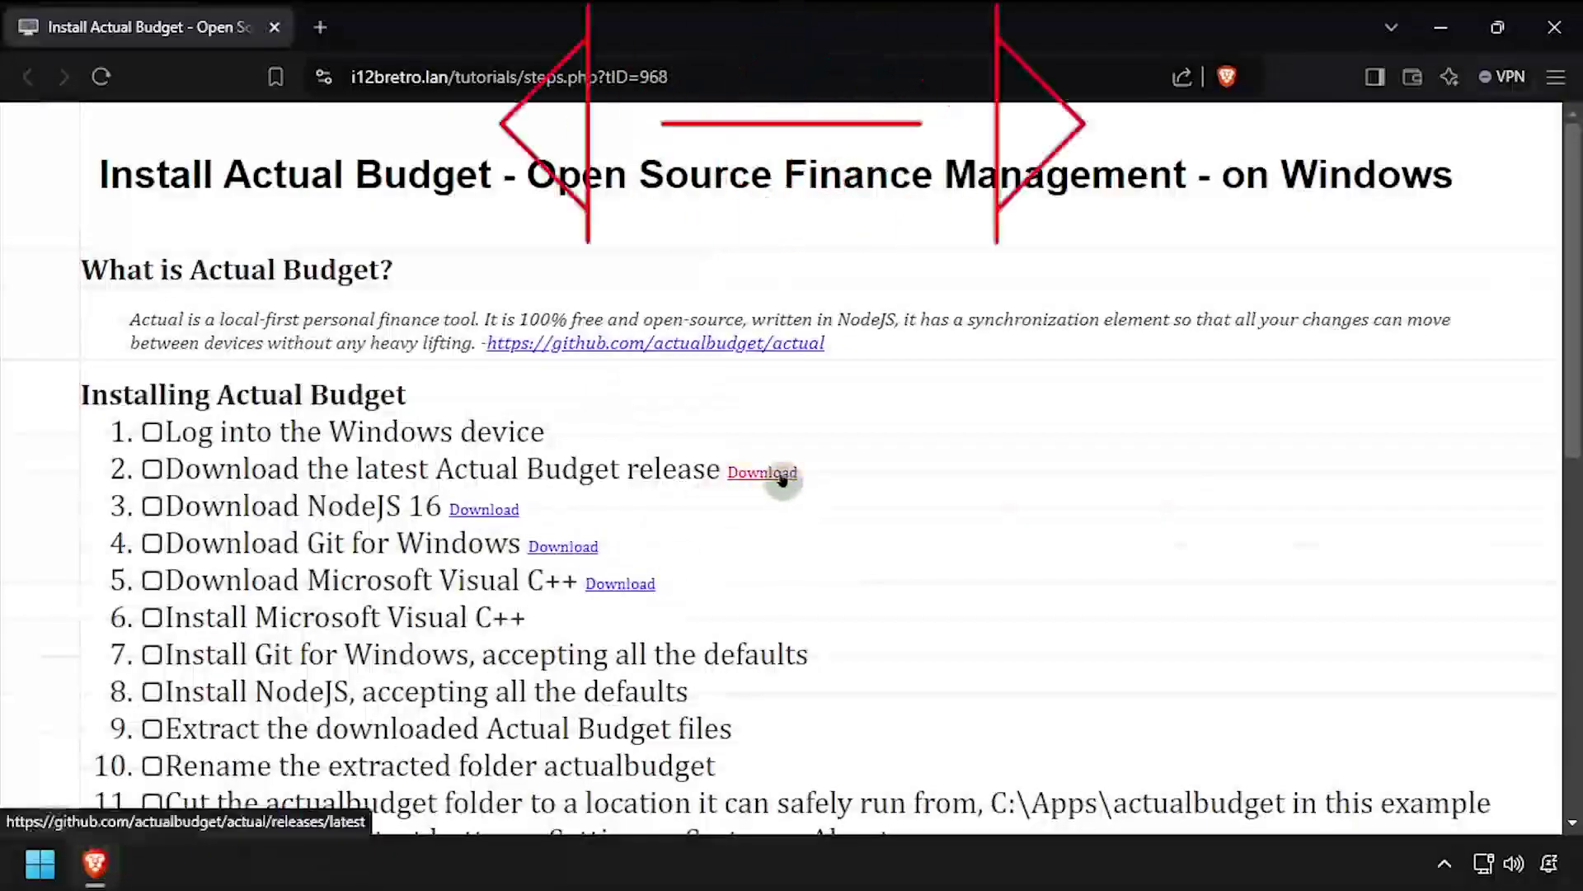
Save the v24.10.1 source code zip, actual-24.10.1.zip, from the GitHub release, then close the release tab
click(775, 474)
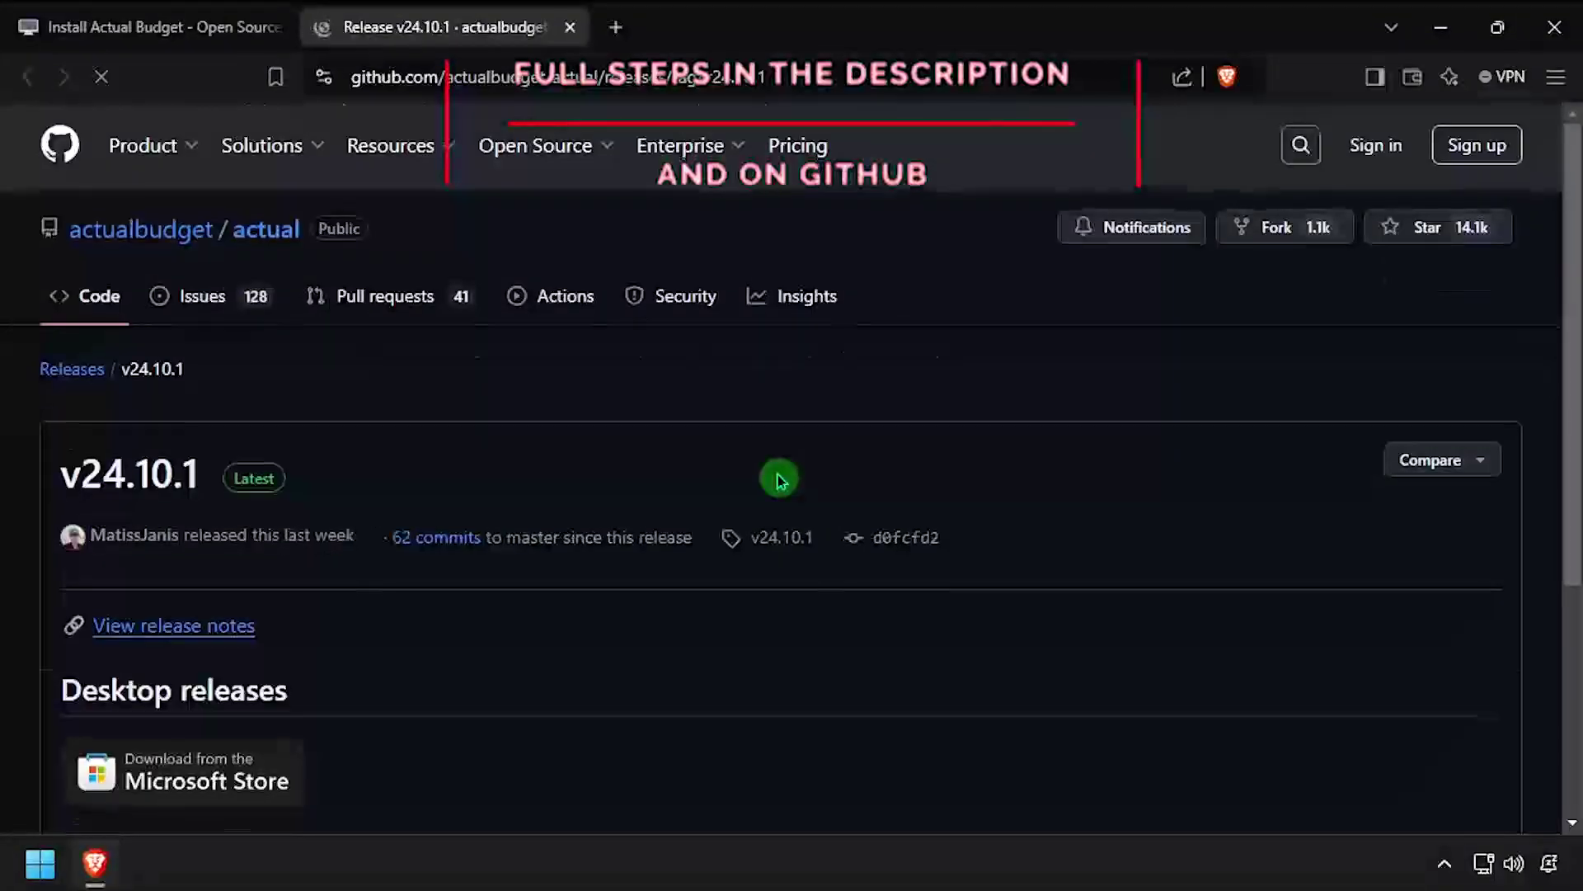
scroll(779, 478, down, 4)
scroll(779, 478, down, 3)
scroll(779, 478, down, 2)
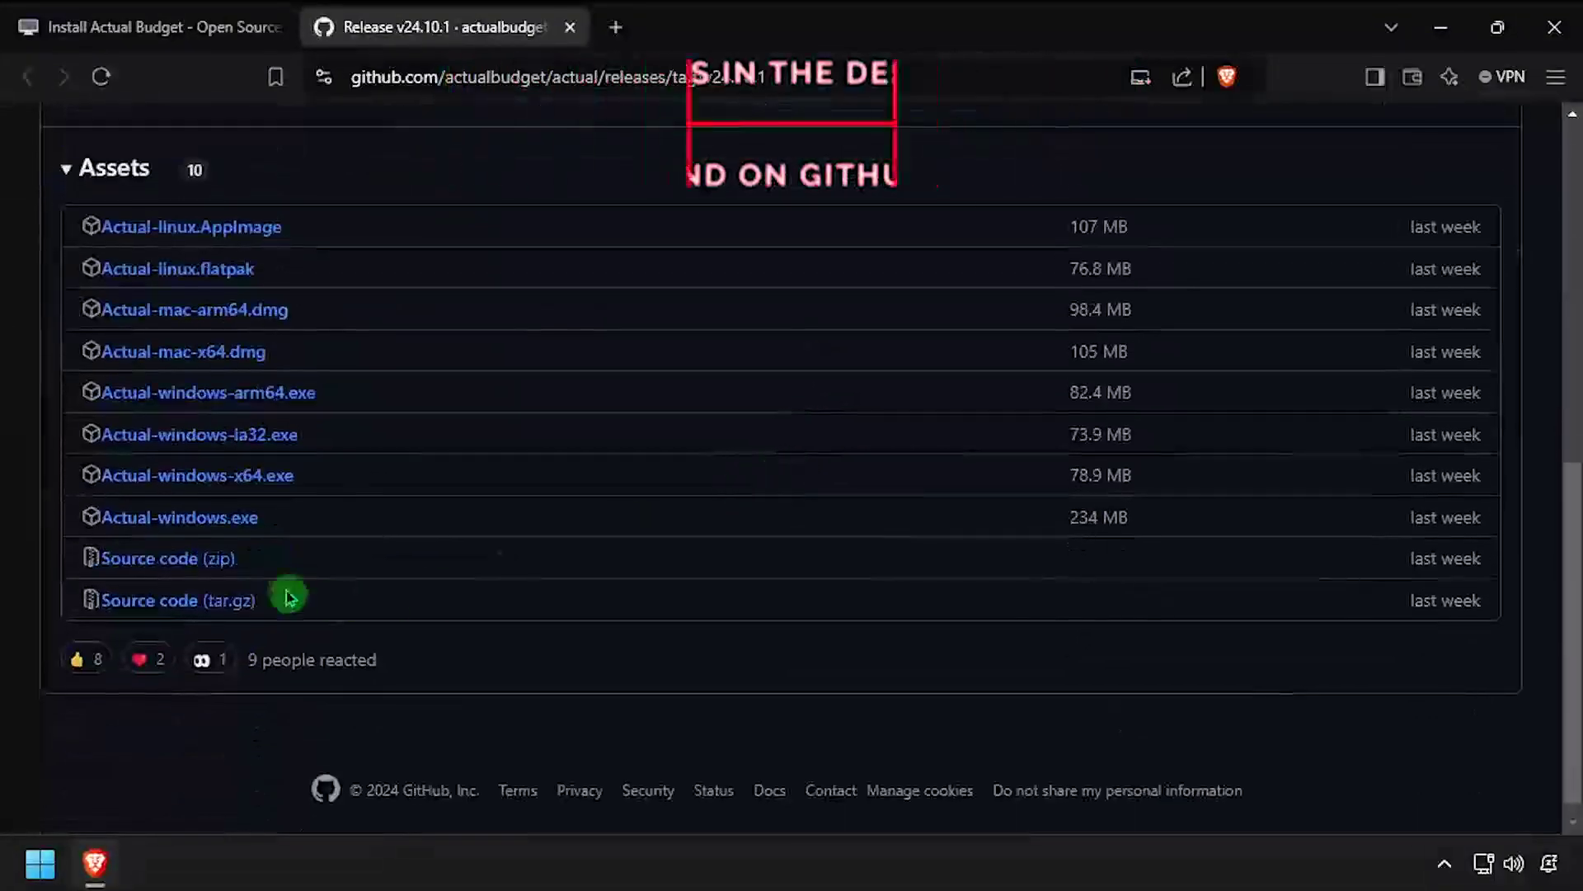
click(220, 564)
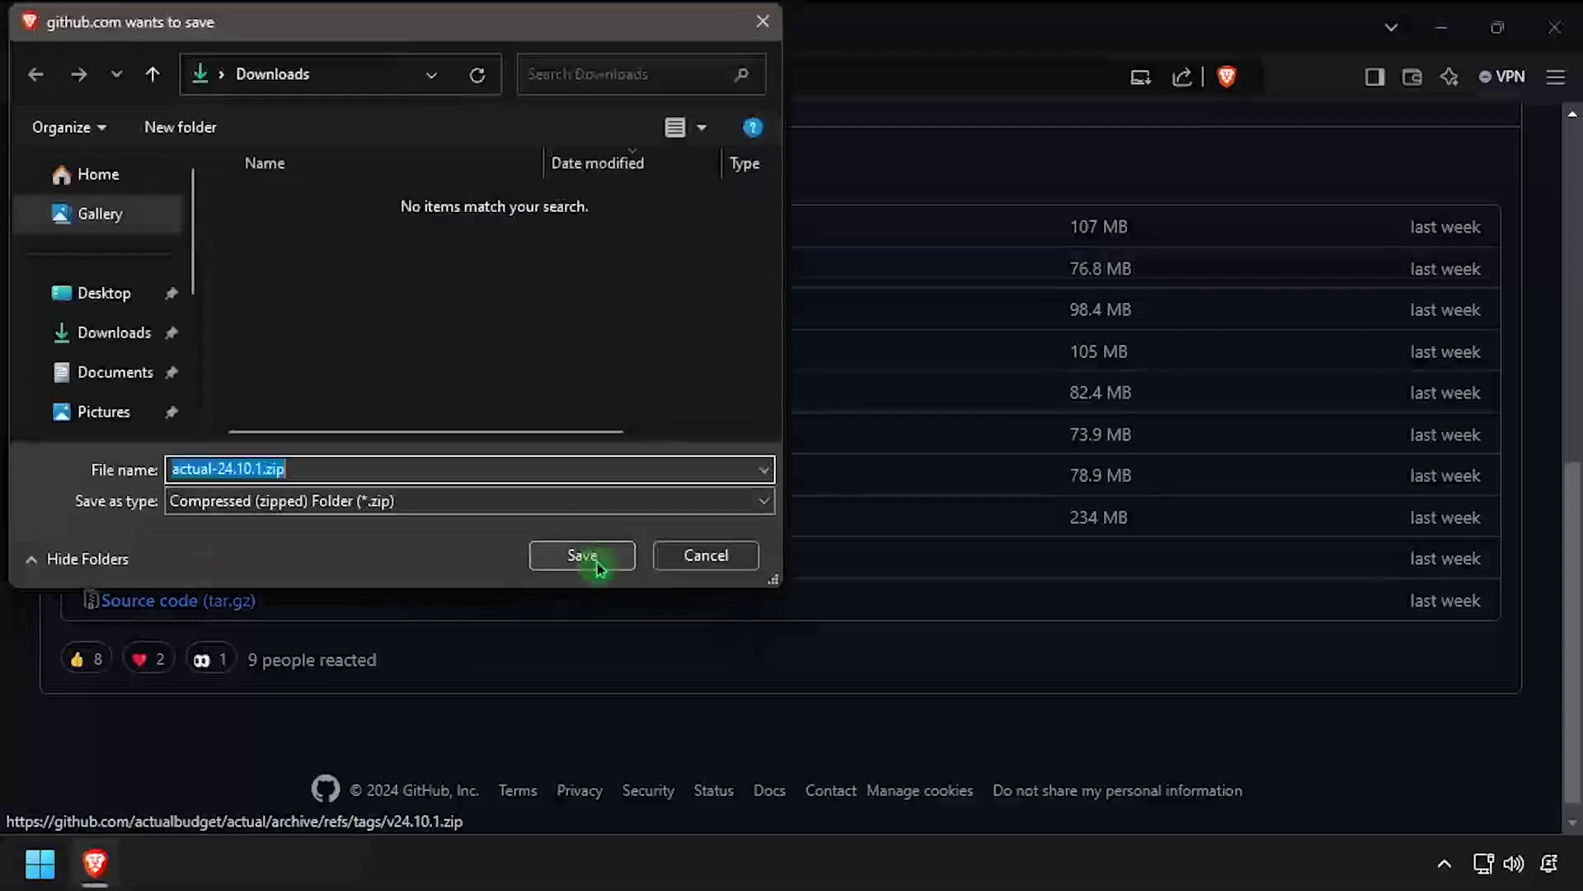
click(595, 561)
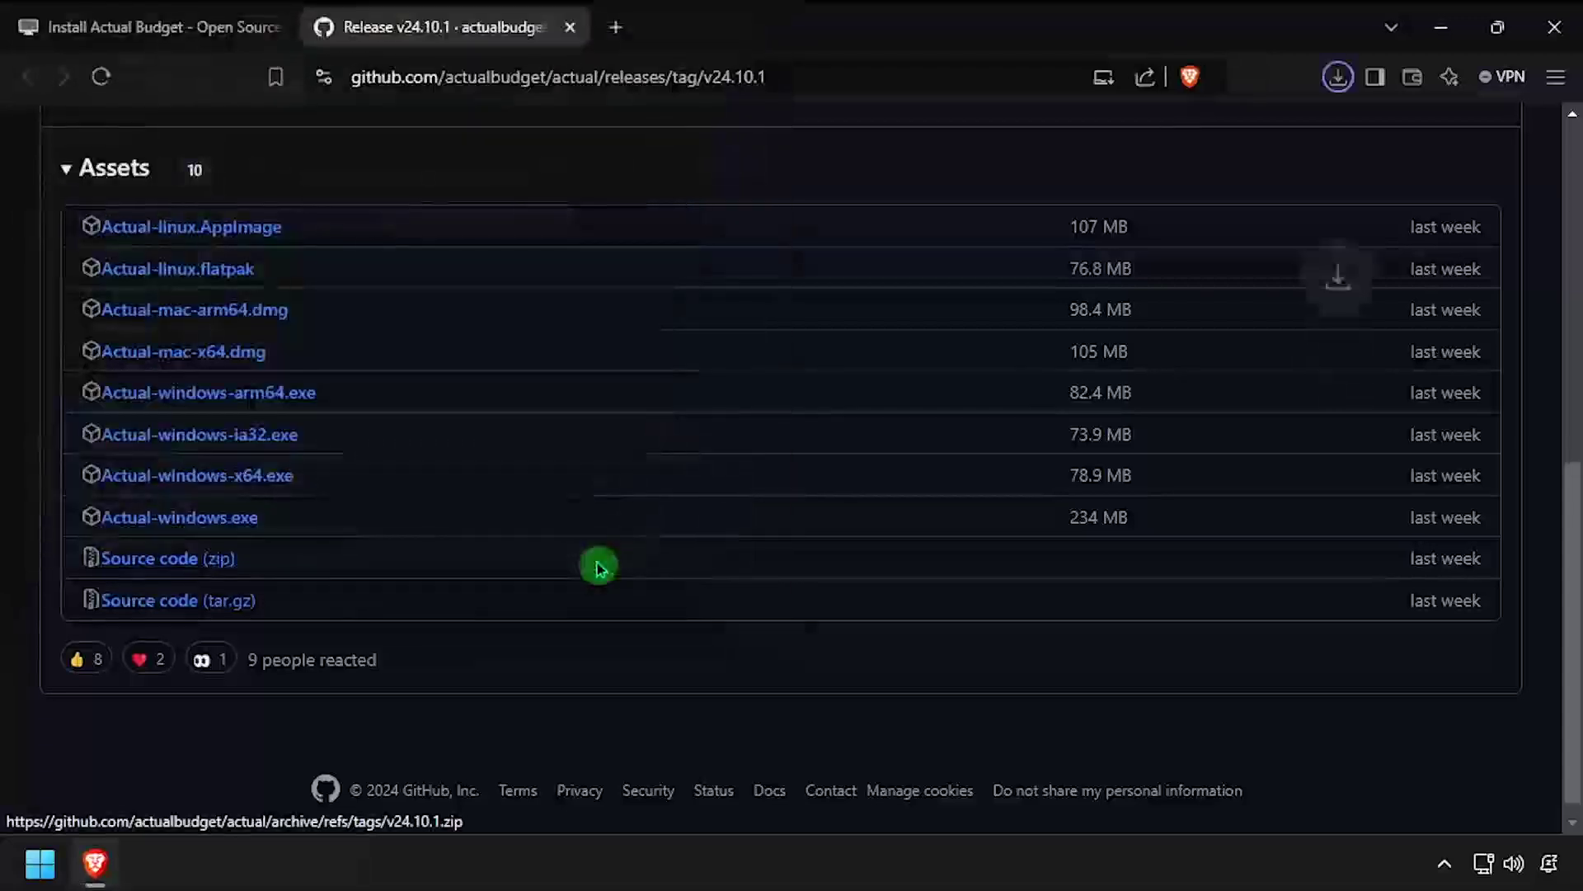
middle_click(451, 43)
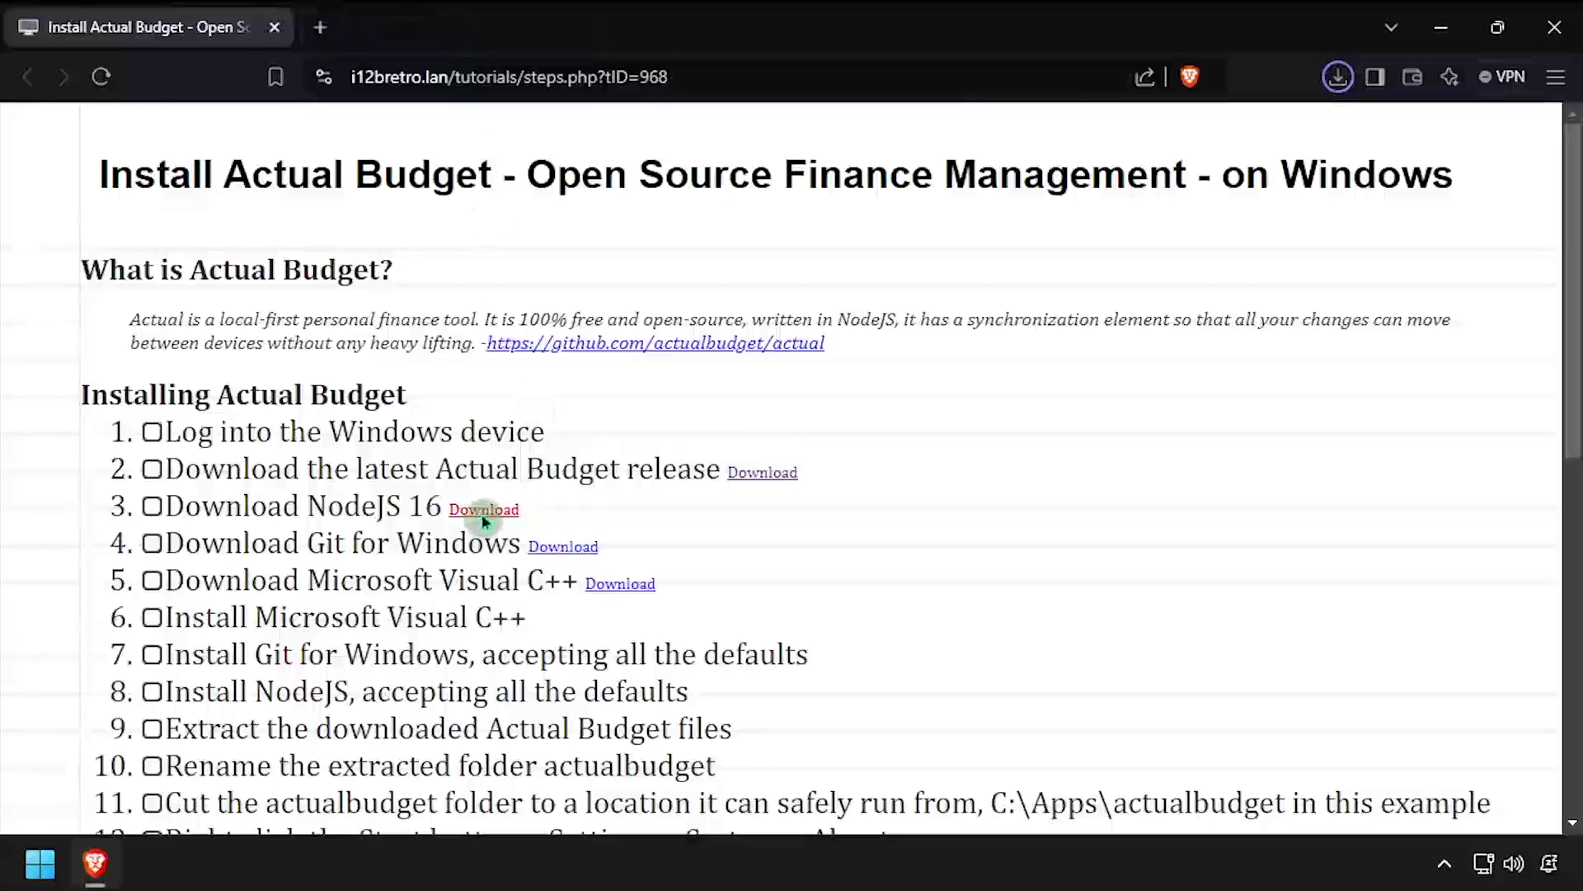
Download the Node.js v16.20.2 installer from nodejs.org's version list and close the tab
click(484, 513)
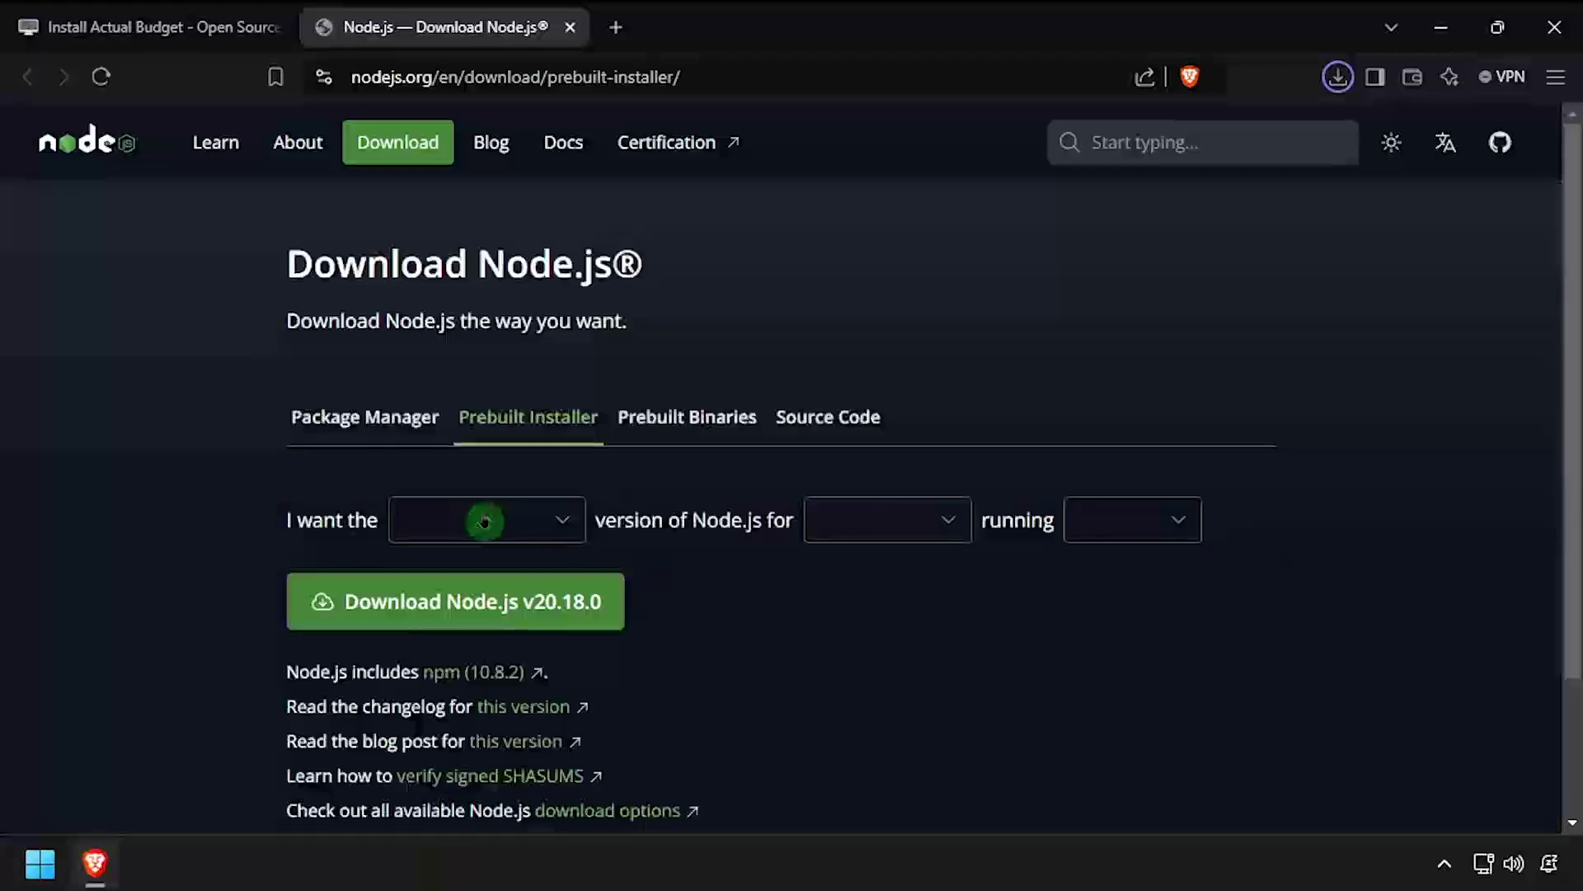
click(490, 524)
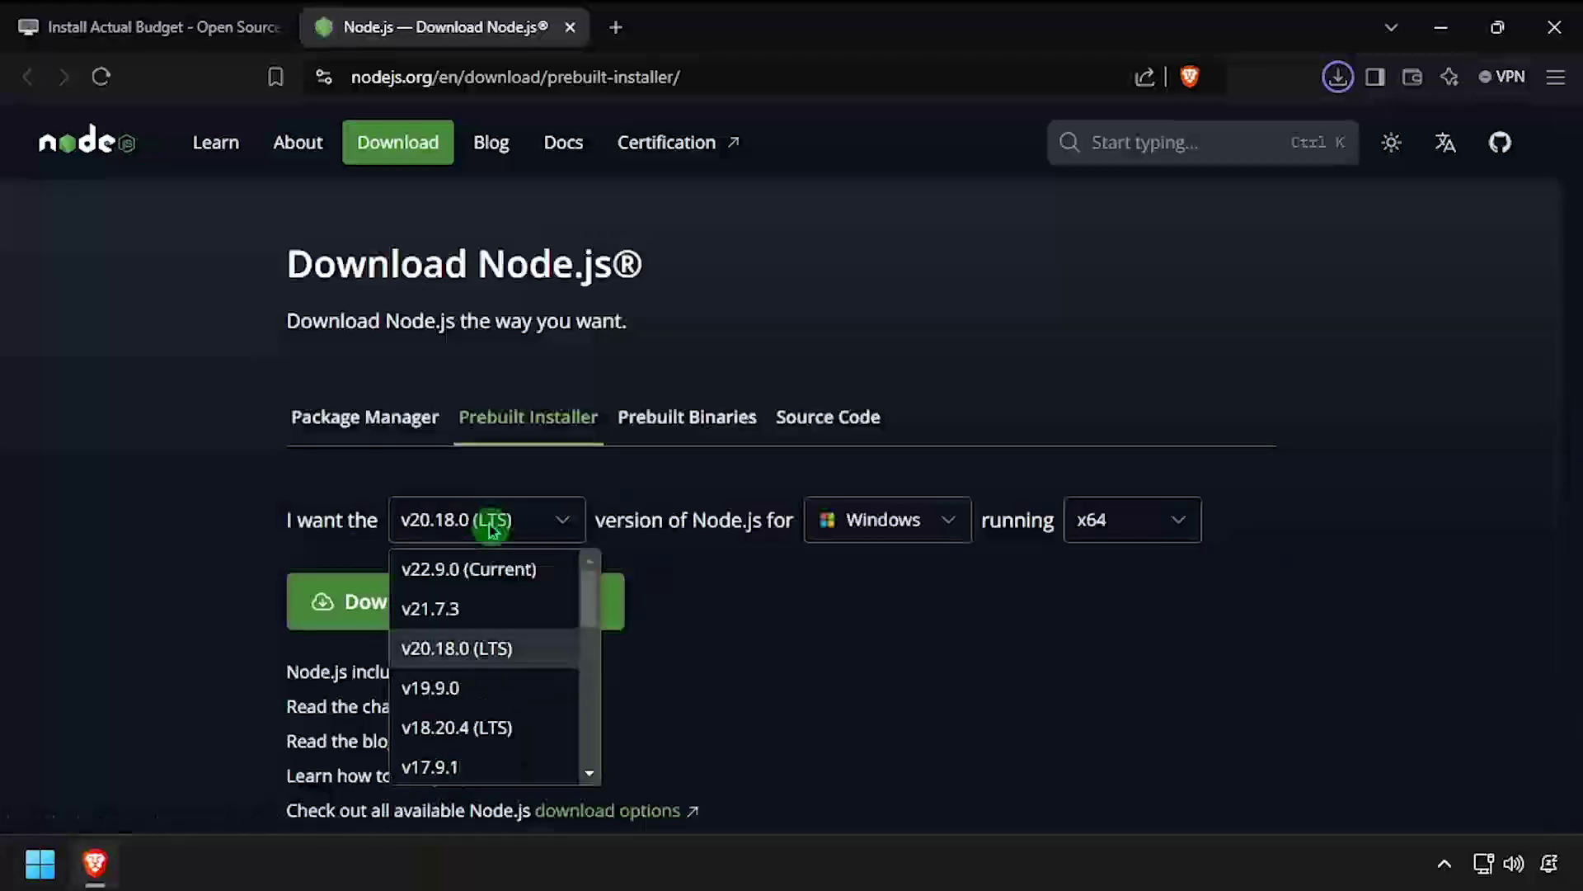
scroll(495, 617, down, 3)
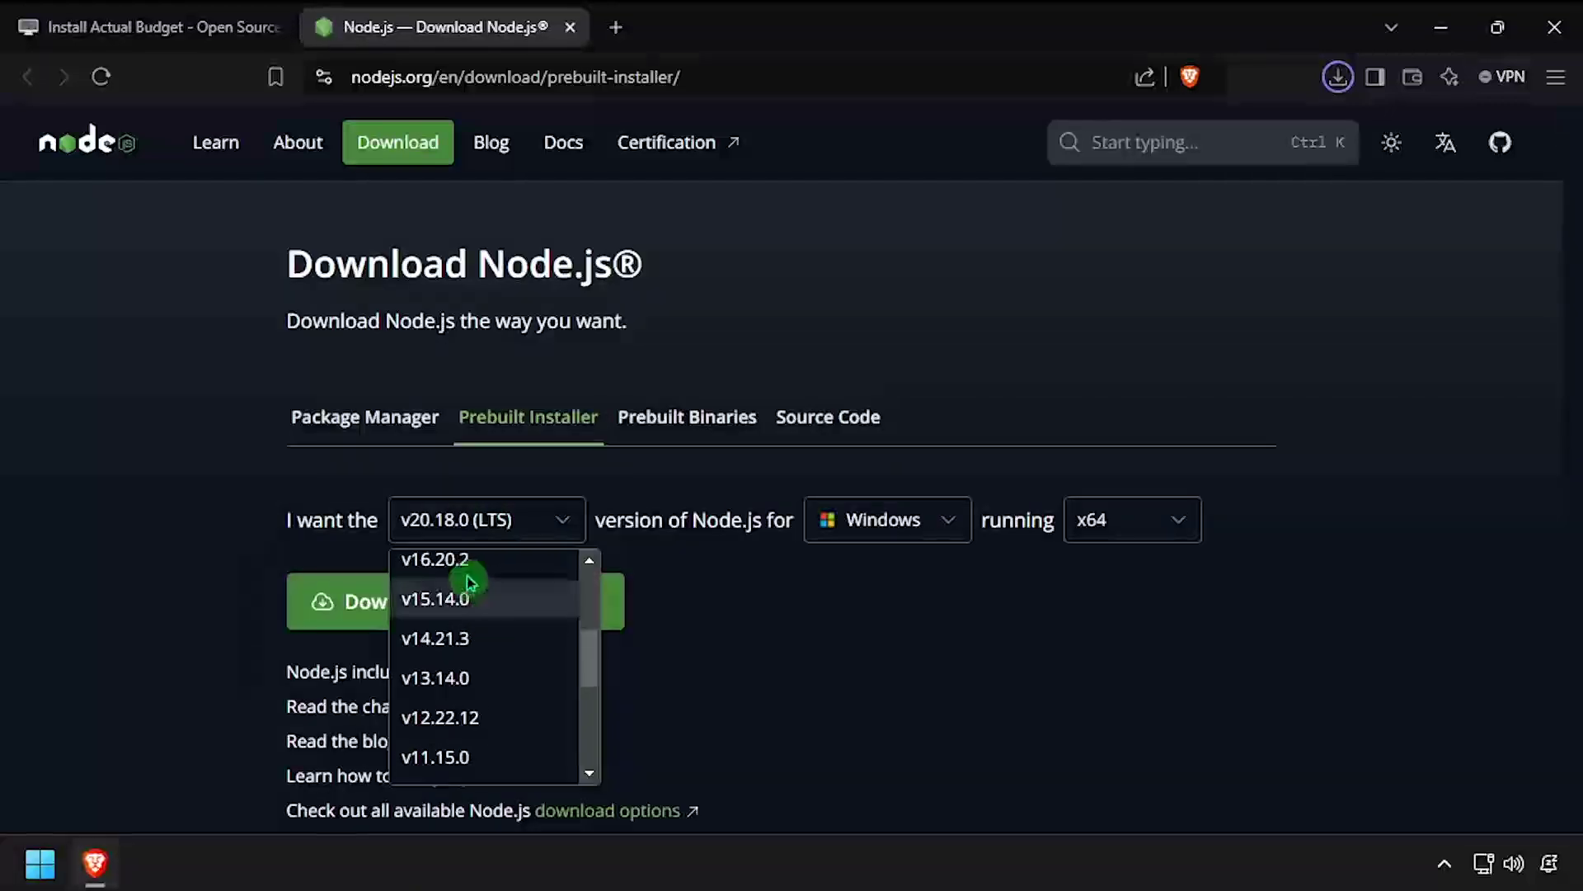
click(435, 559)
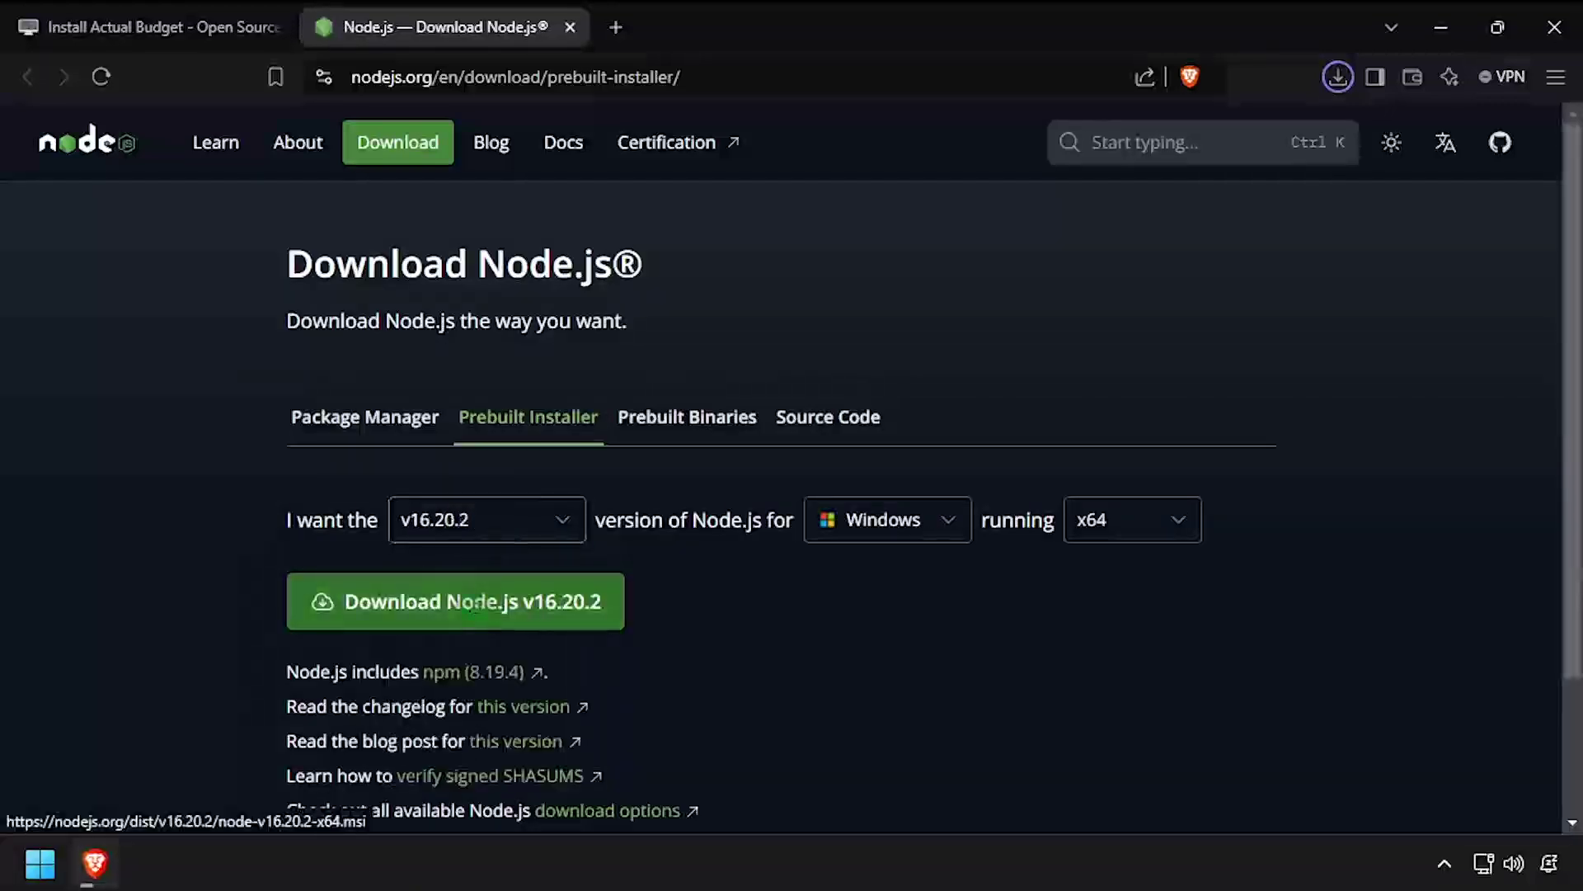
click(476, 615)
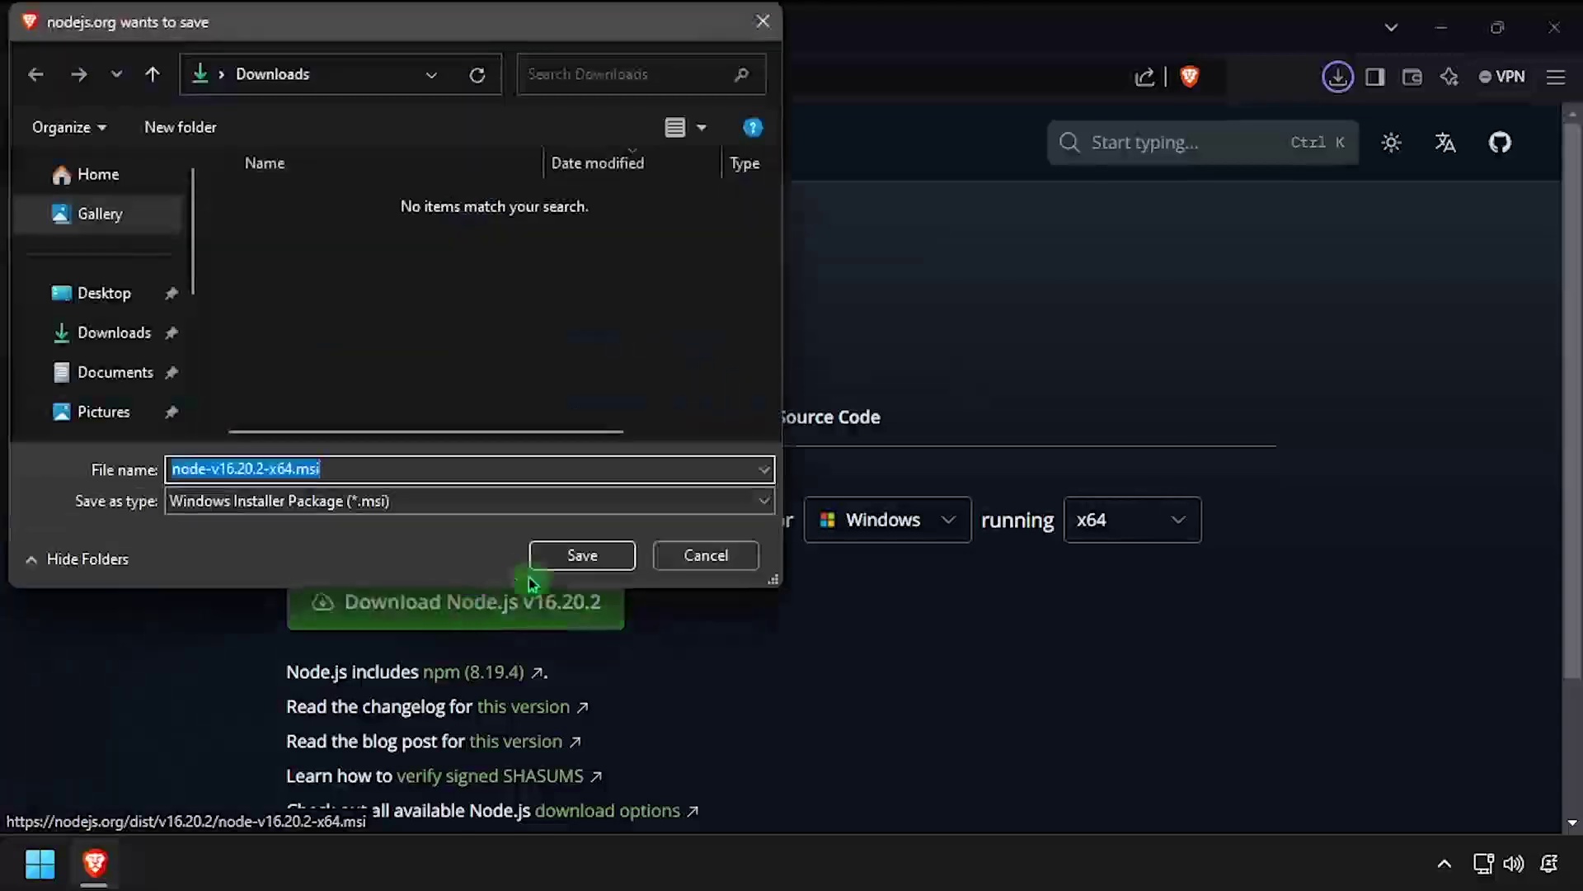
click(551, 564)
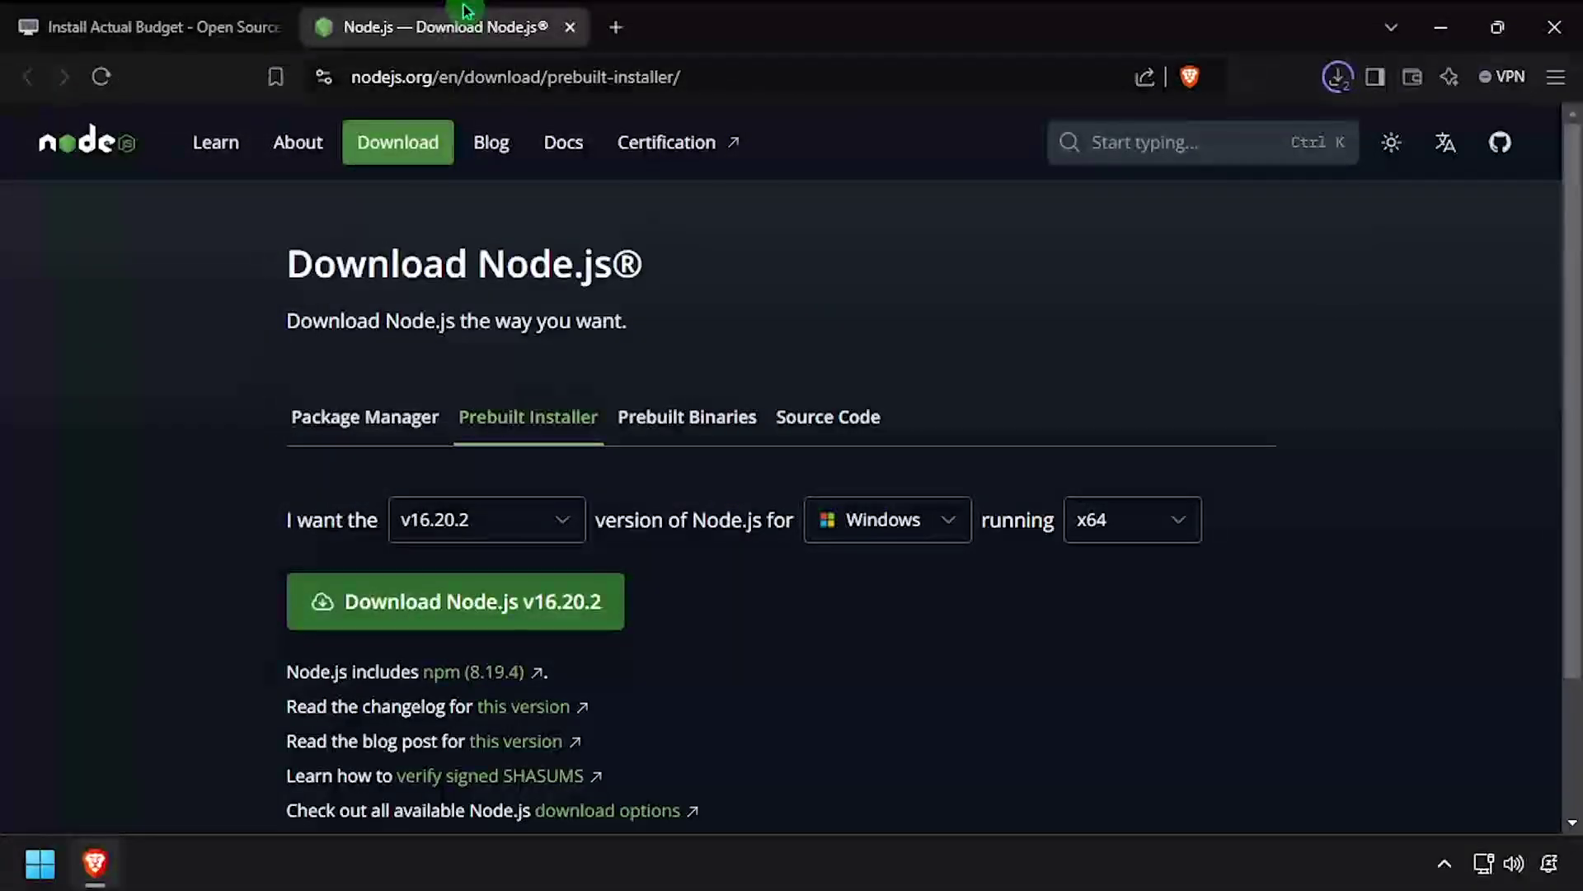
click(466, 29)
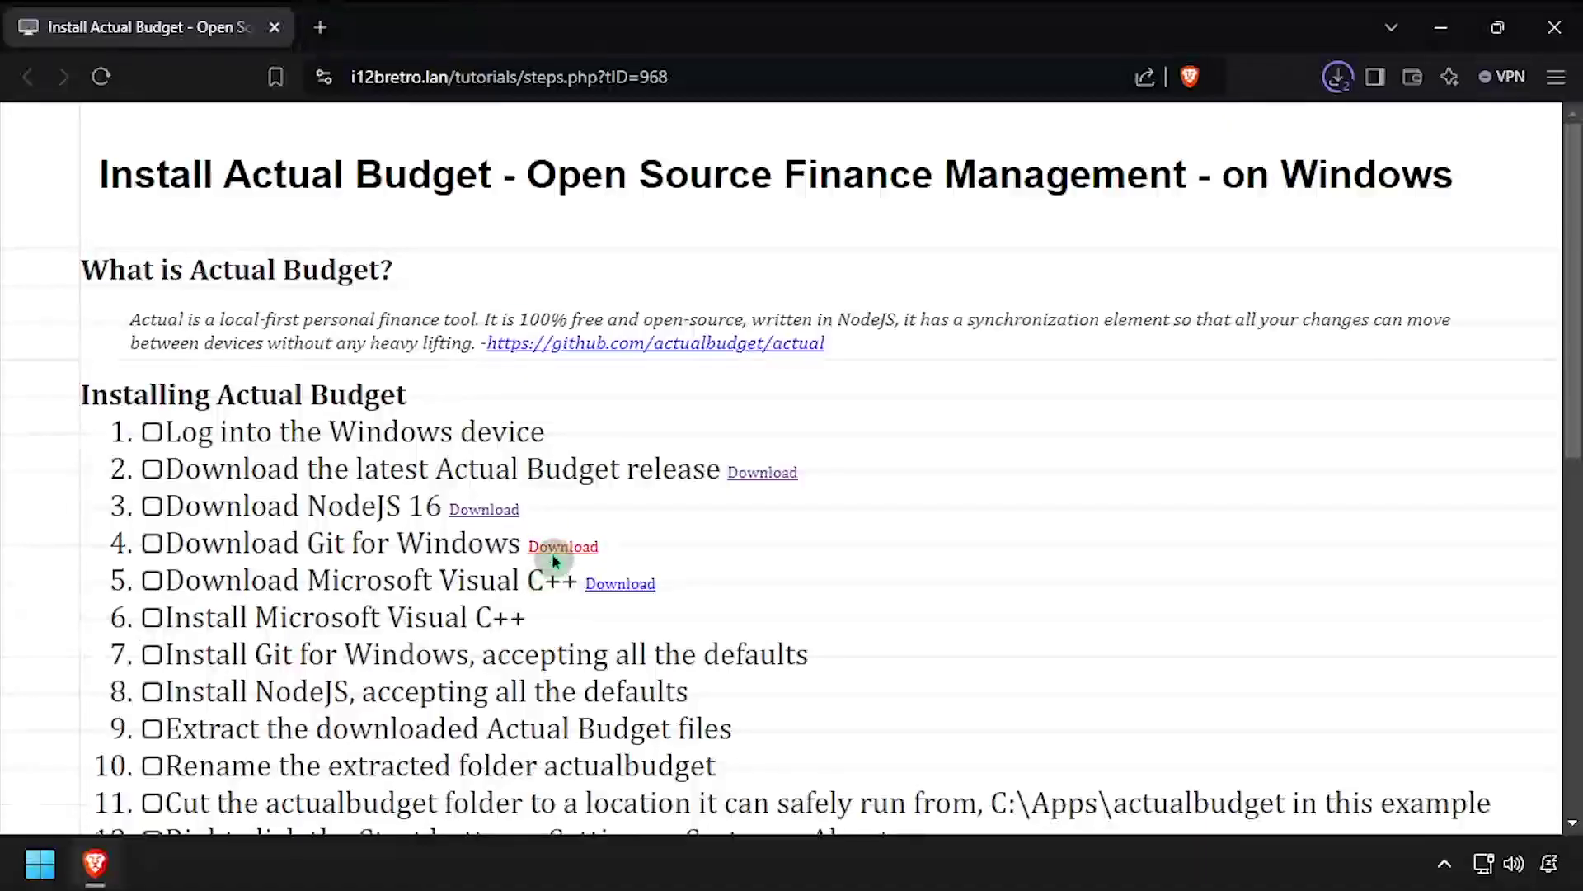
Save Git-2.46.2-64-bit.exe from the Git release assets, then save VC_redist.x64.exe
click(554, 558)
scroll(554, 569, down, 2)
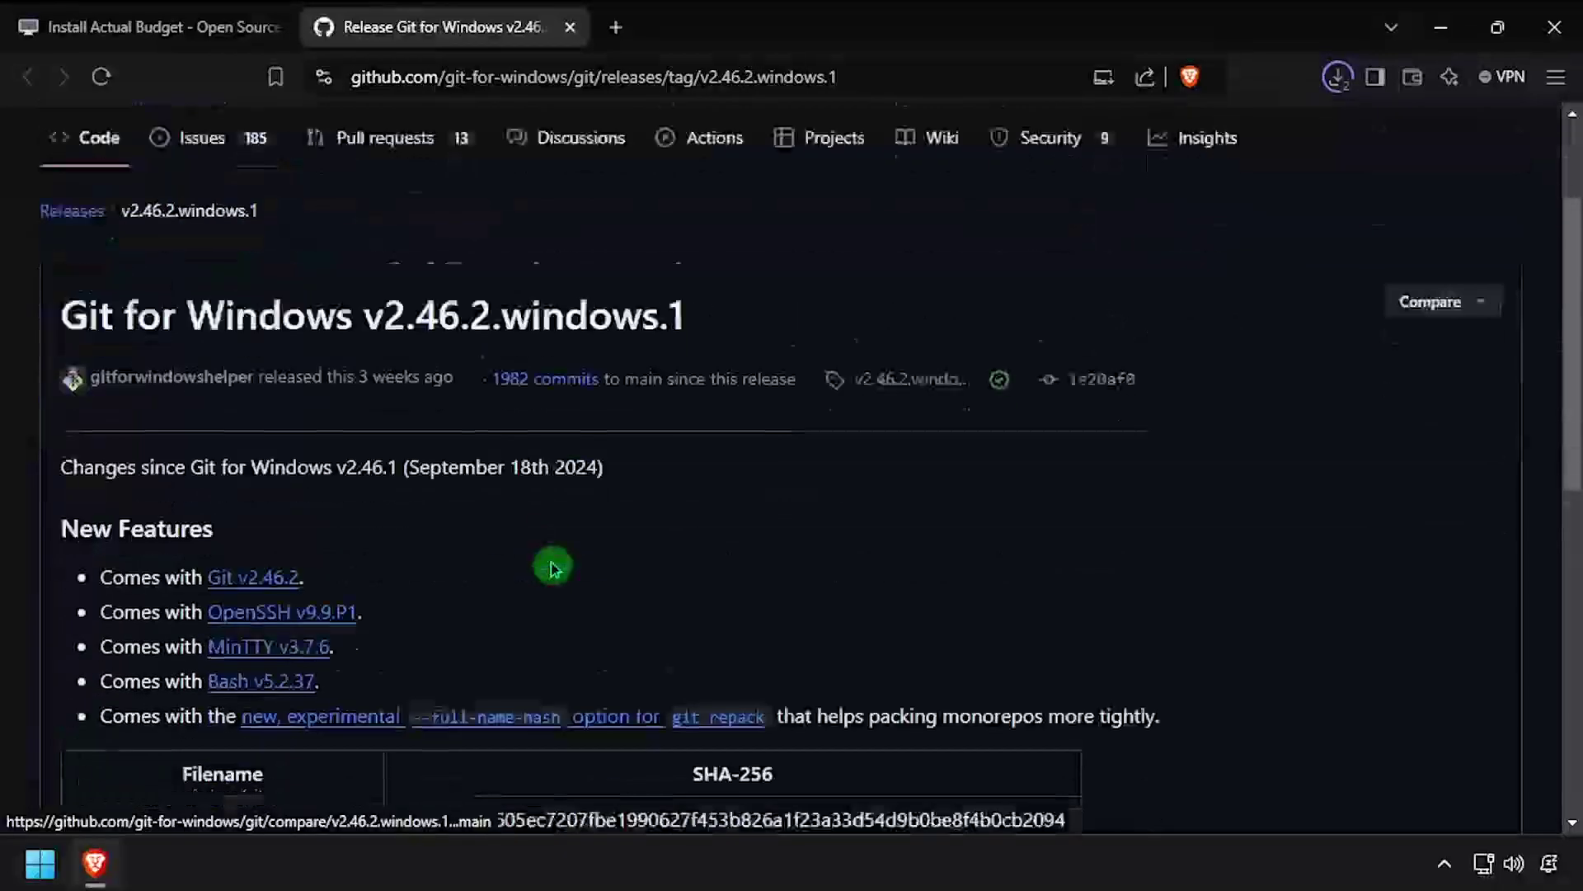
scroll(553, 567, down, 10)
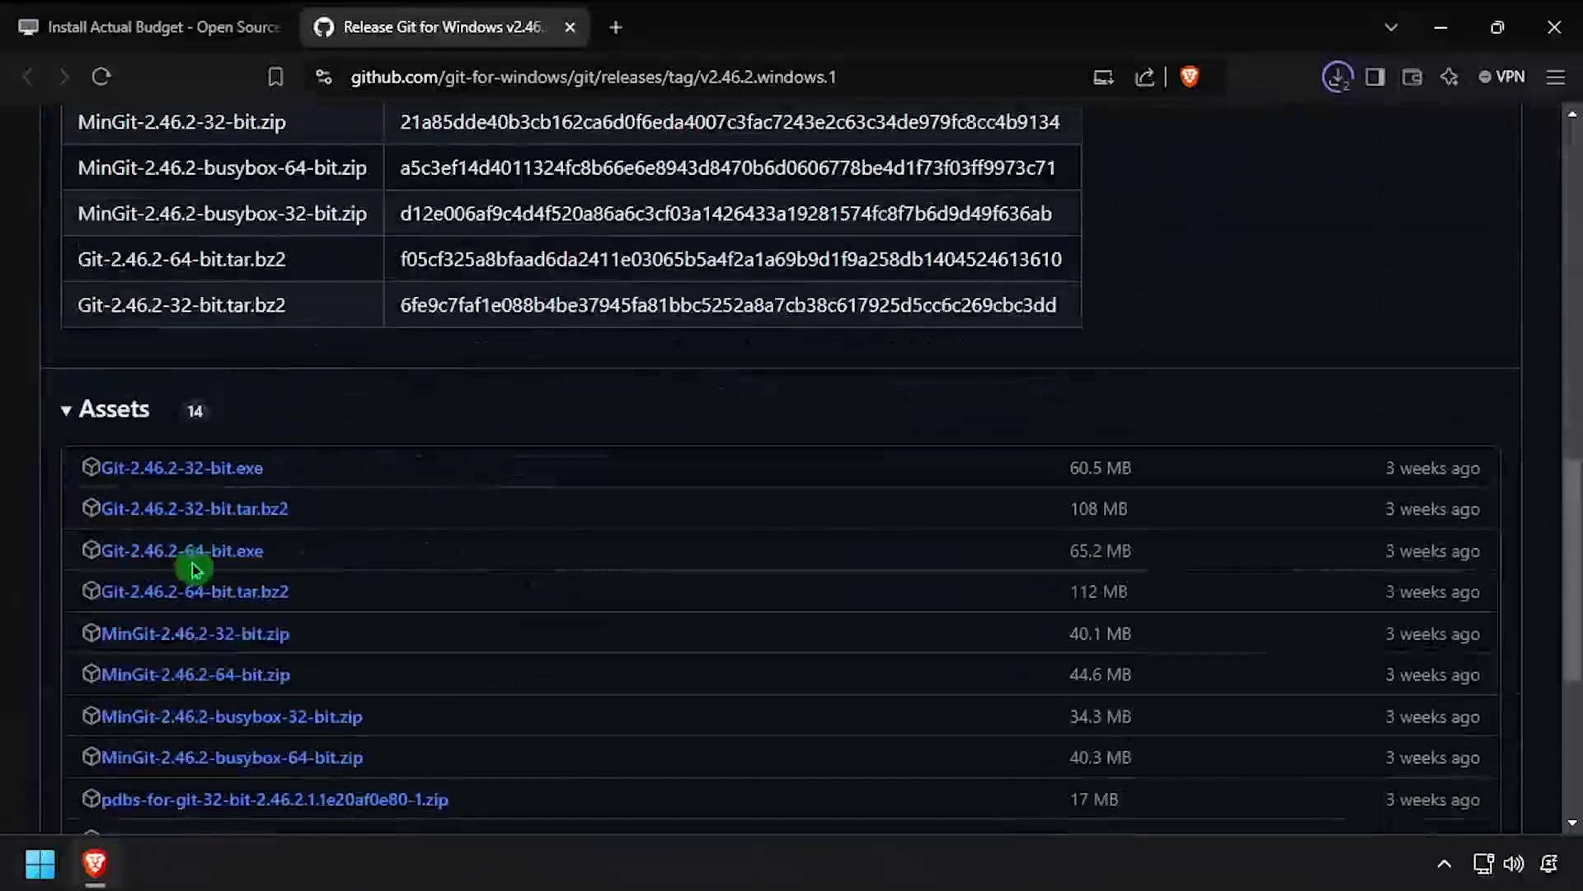
click(202, 559)
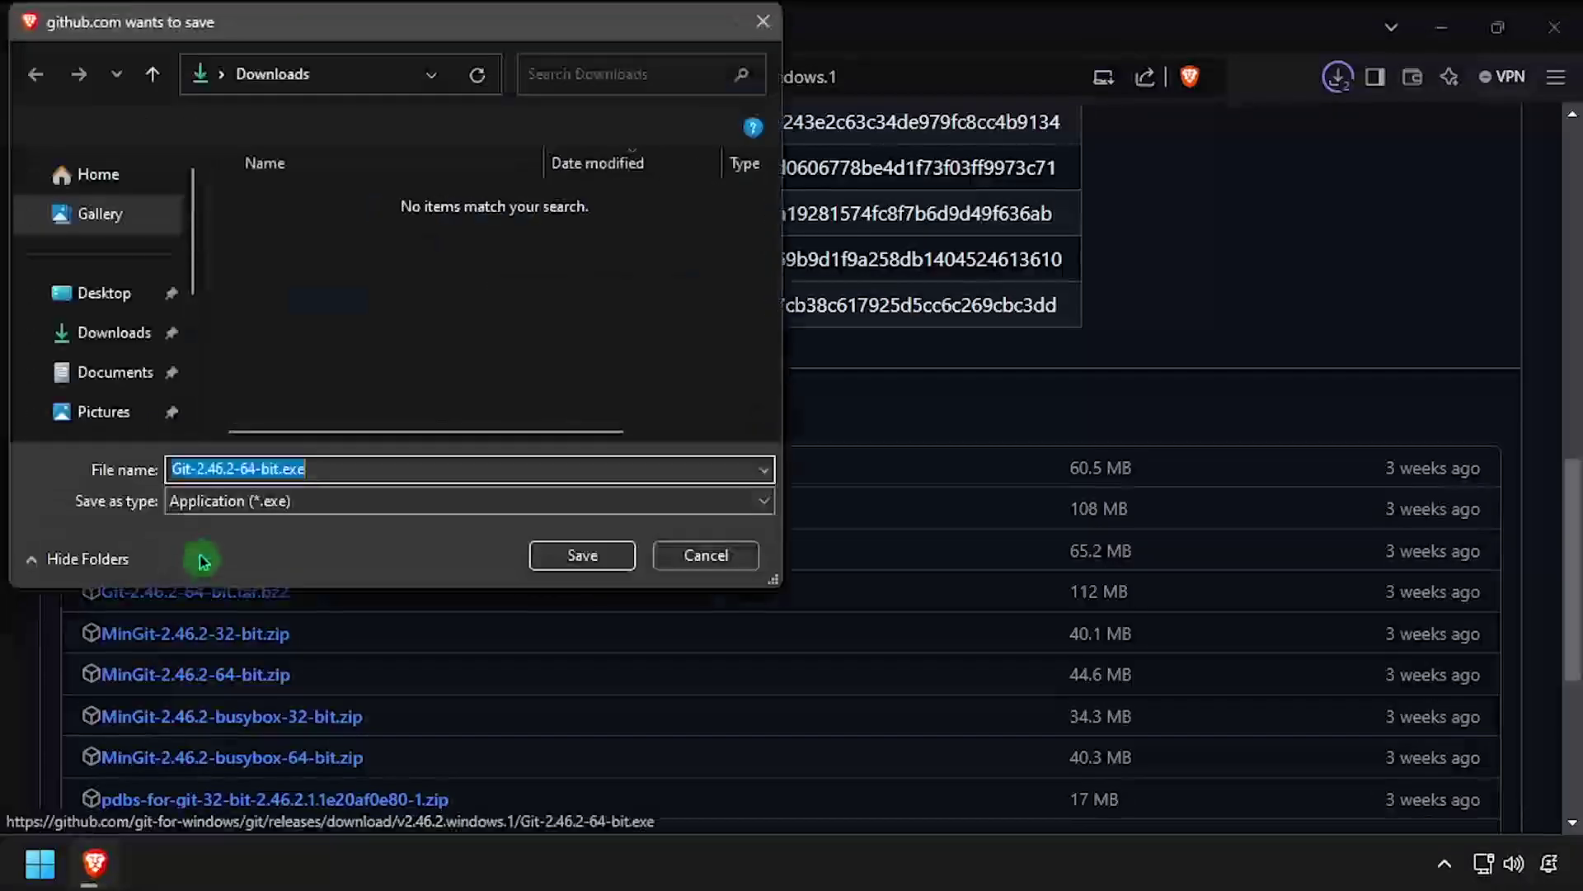
click(583, 556)
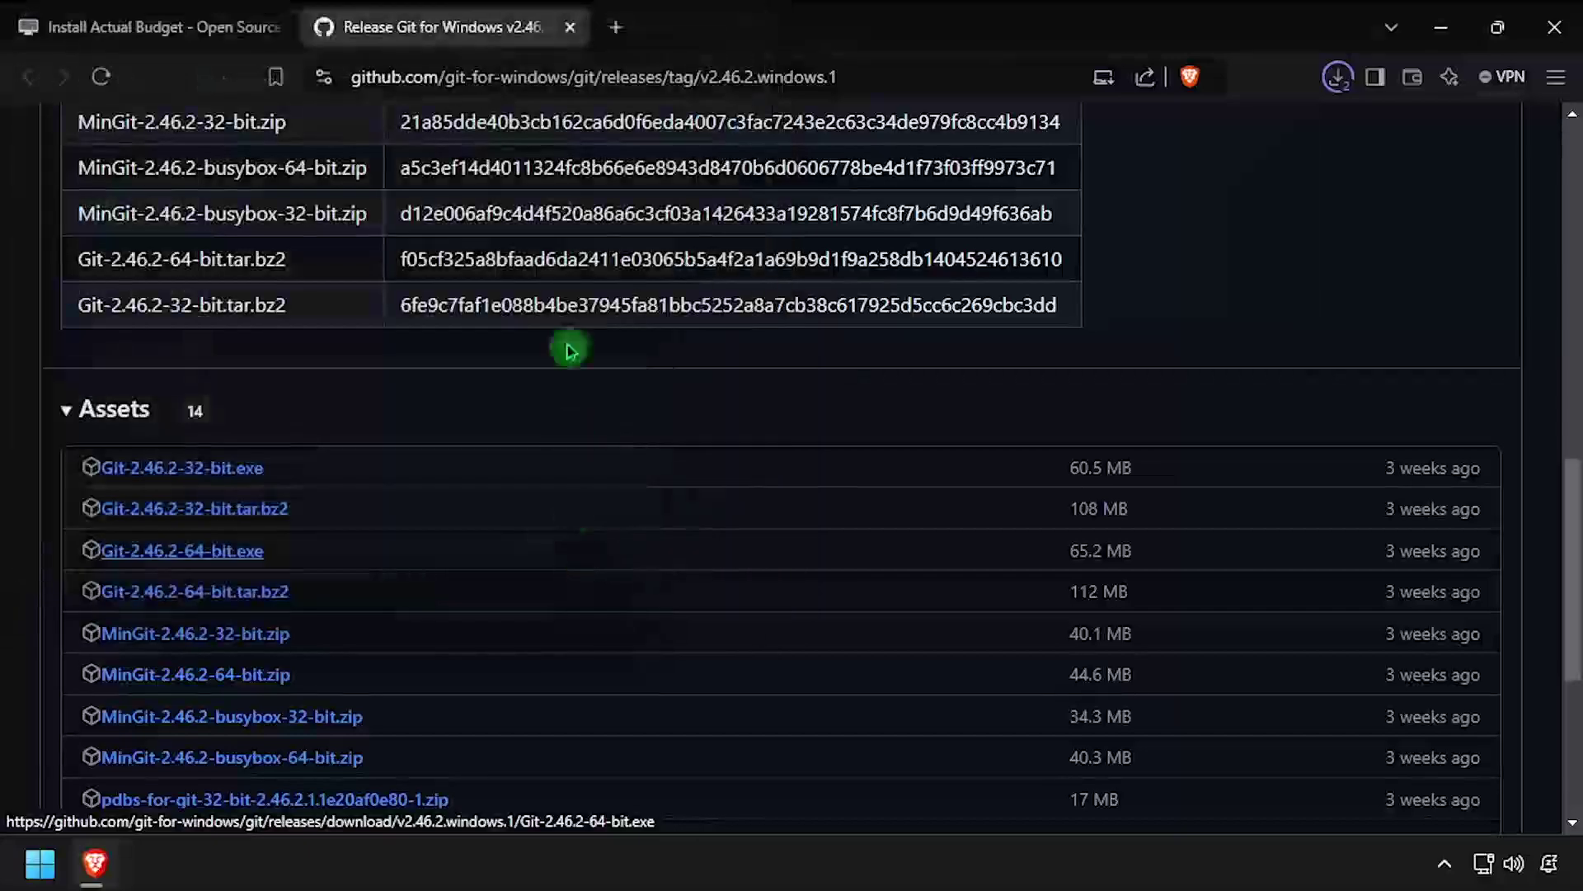
middle_click(454, 33)
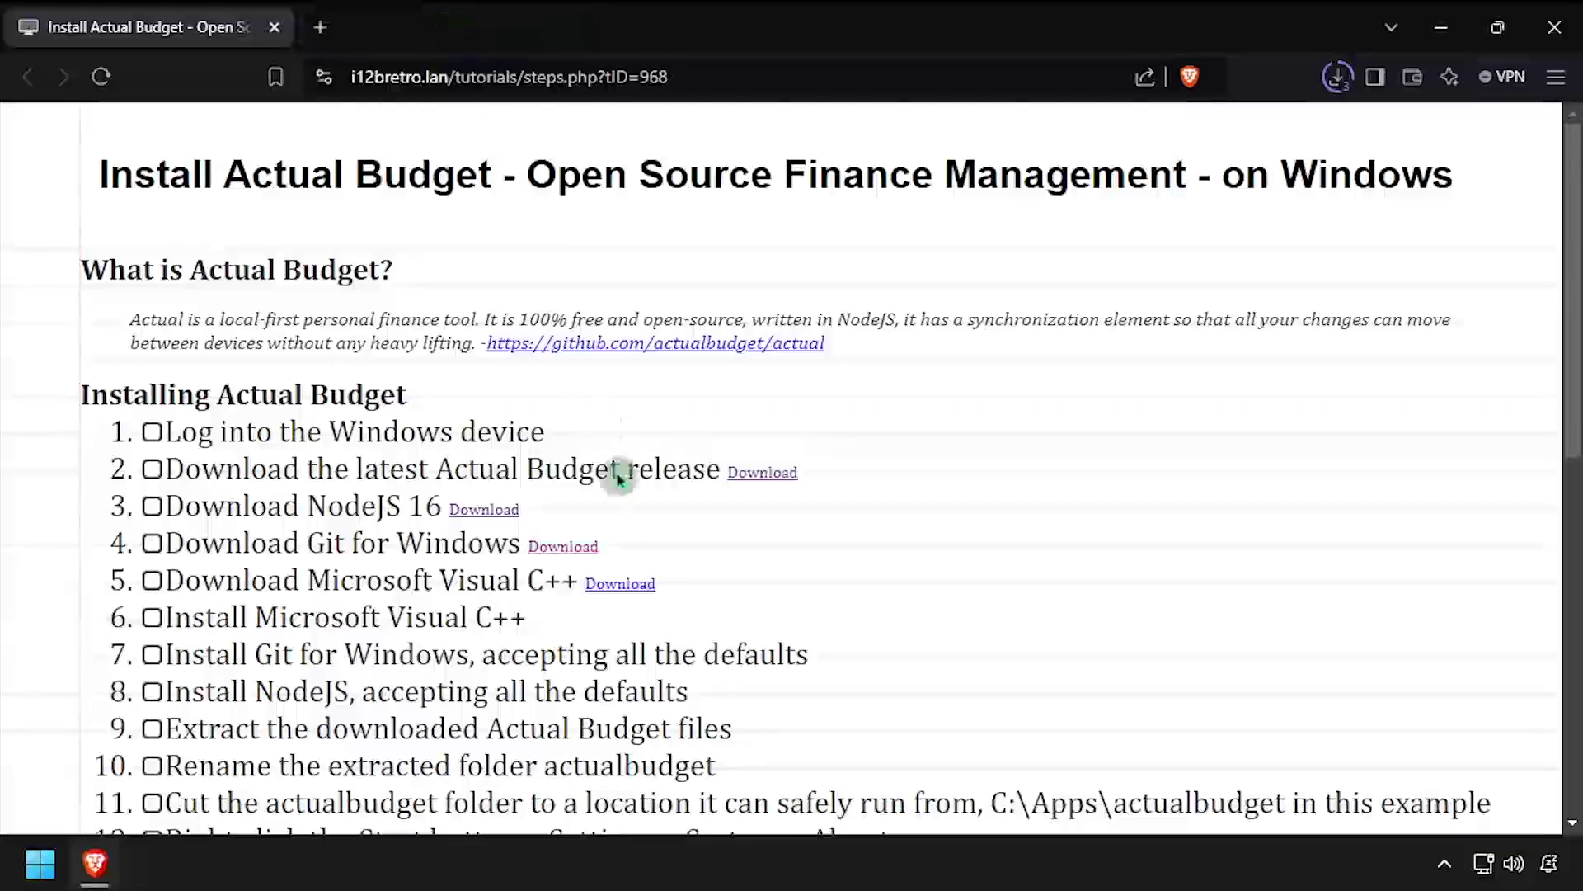
click(619, 585)
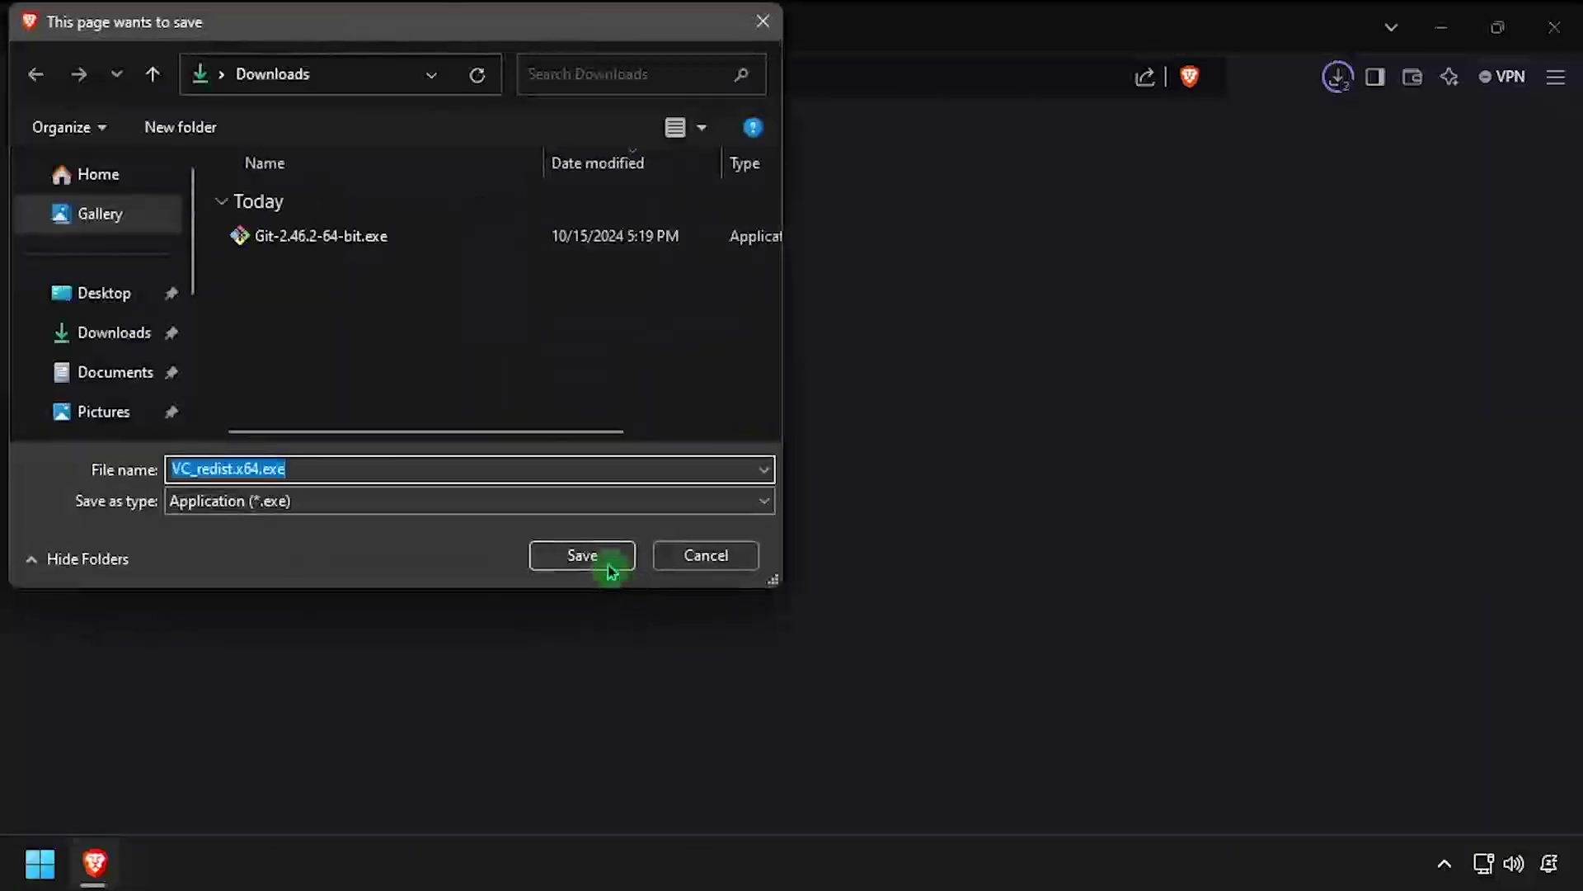
click(610, 569)
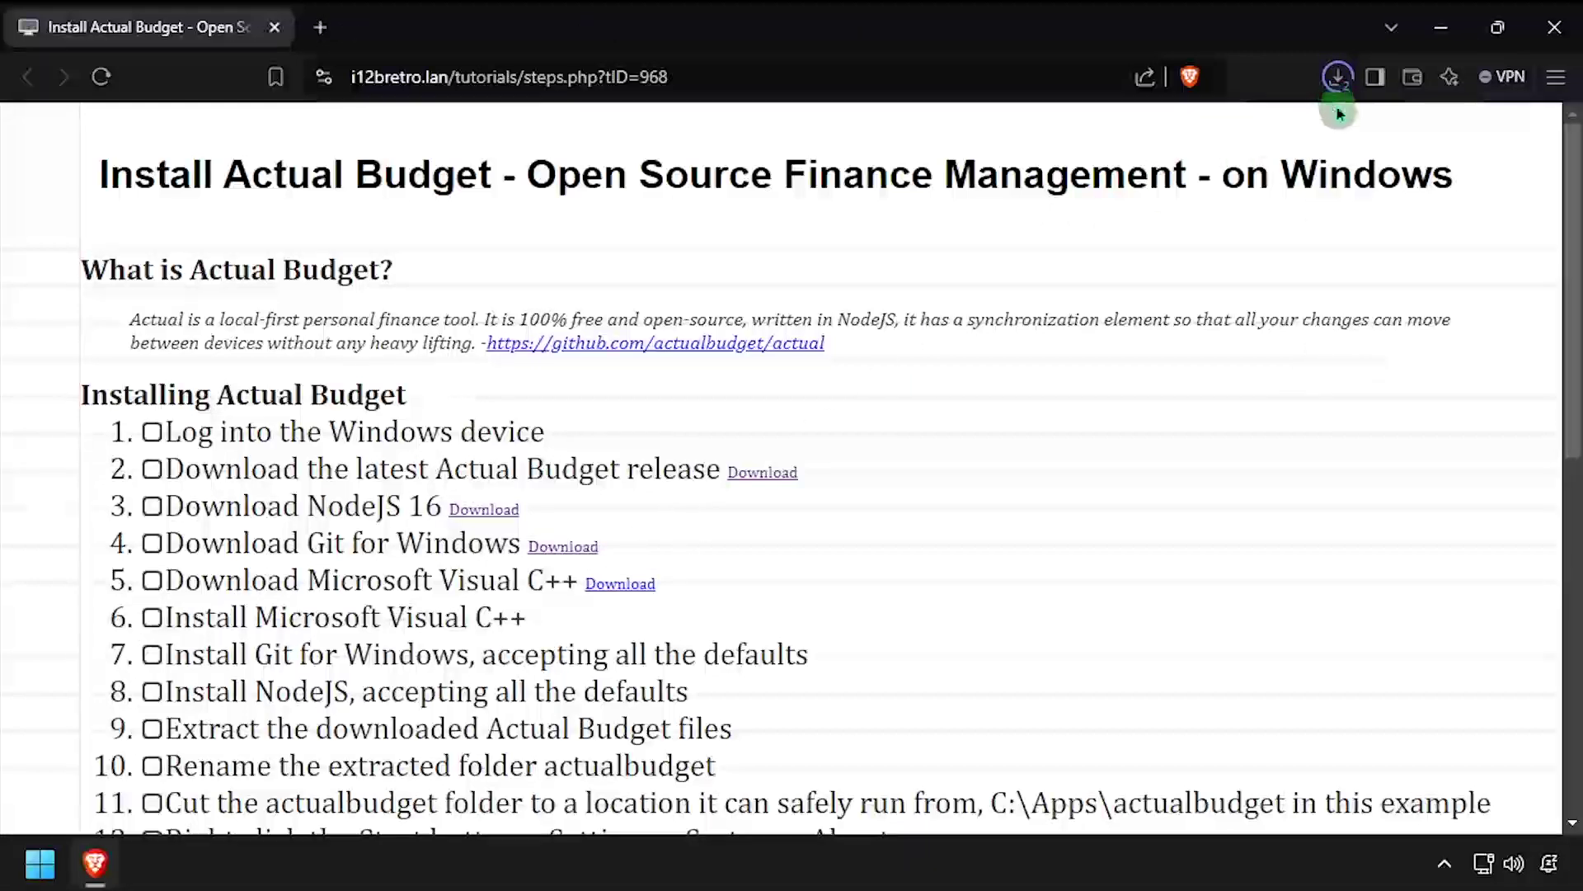
Run VC_redist.x64.exe from Downloads, accept its license, install it, and close the setup
click(1337, 79)
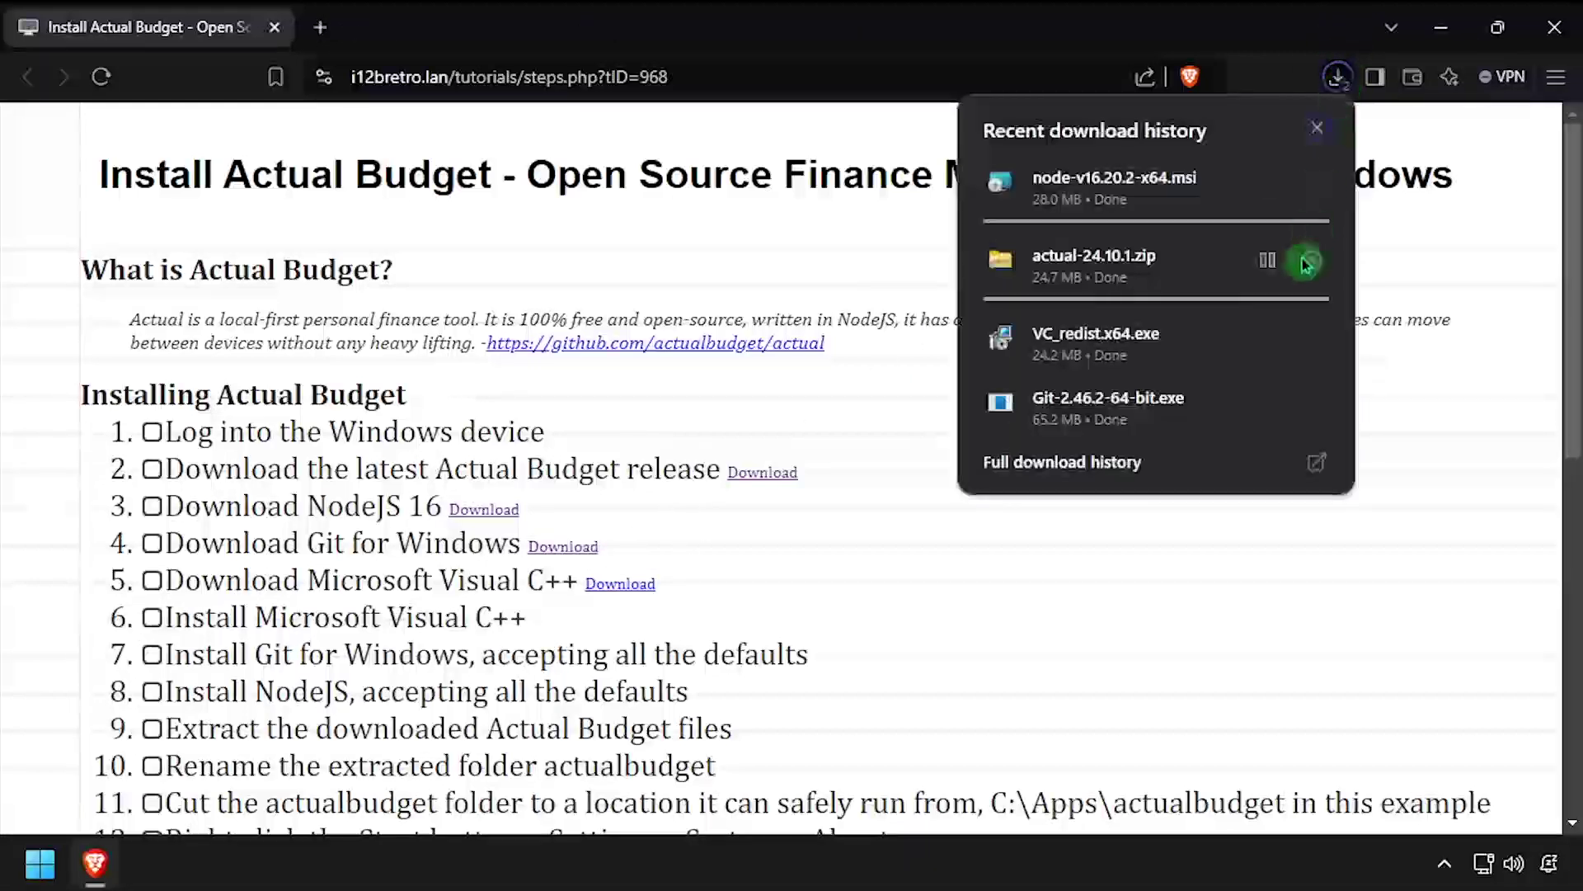
click(1272, 344)
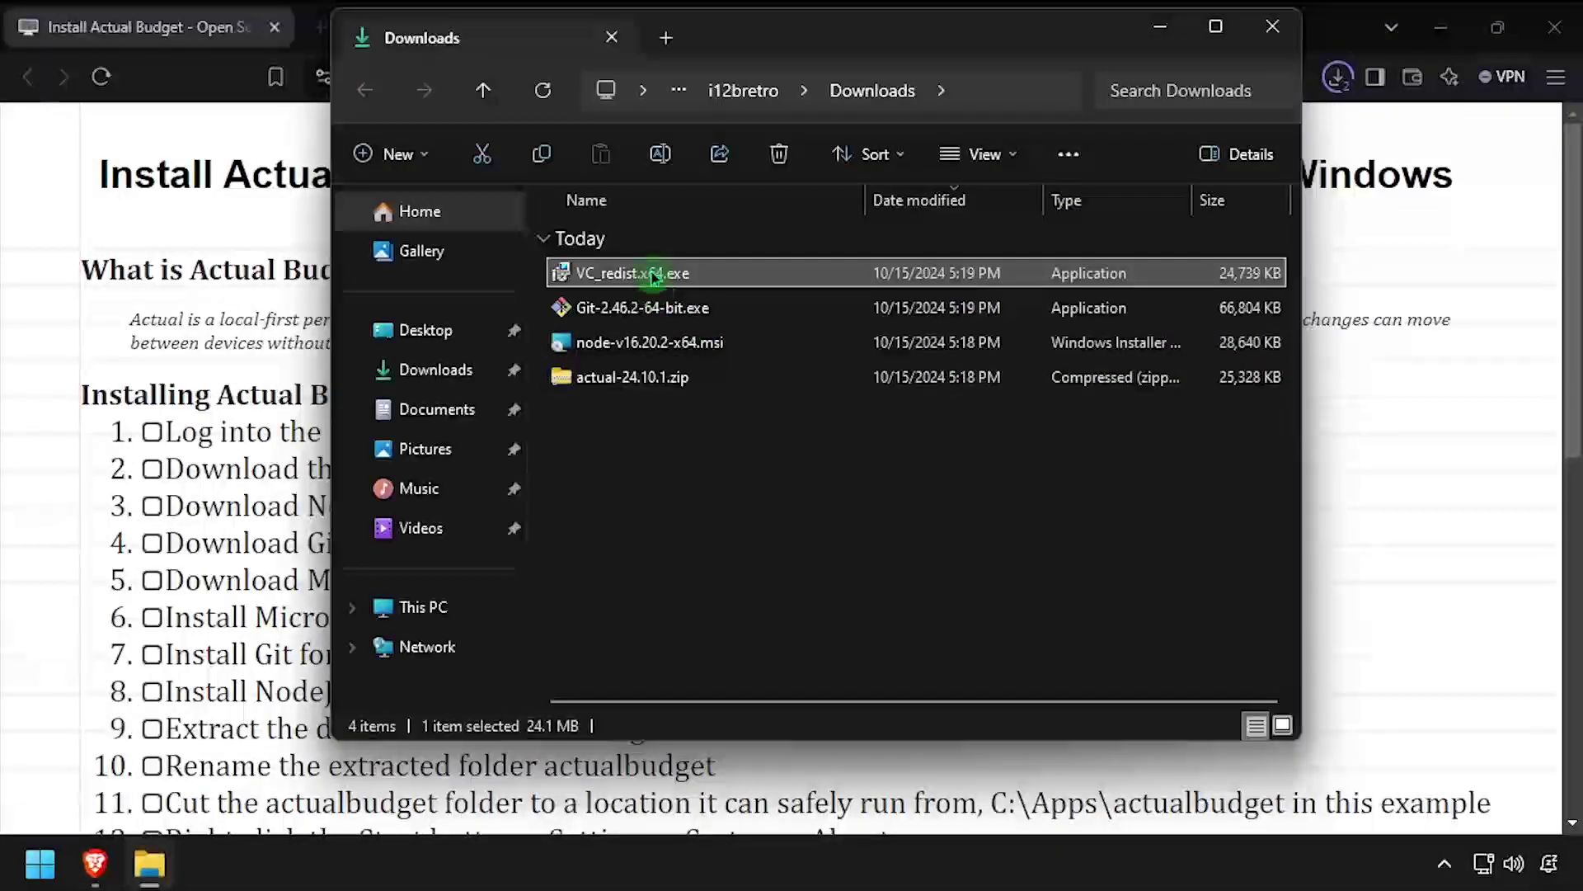
double_click(654, 276)
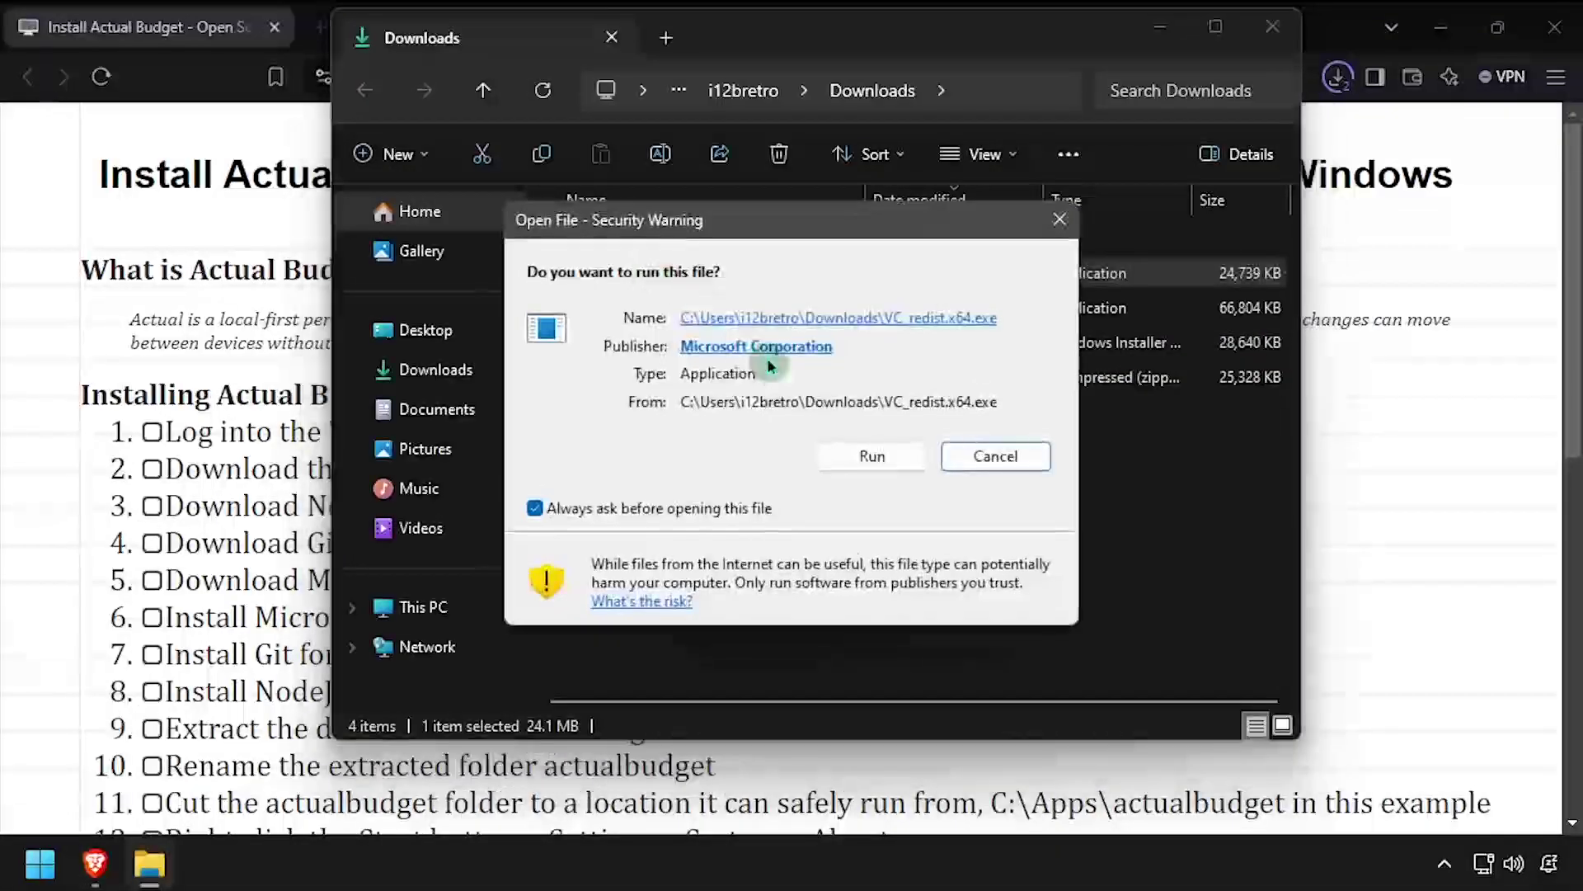
click(862, 456)
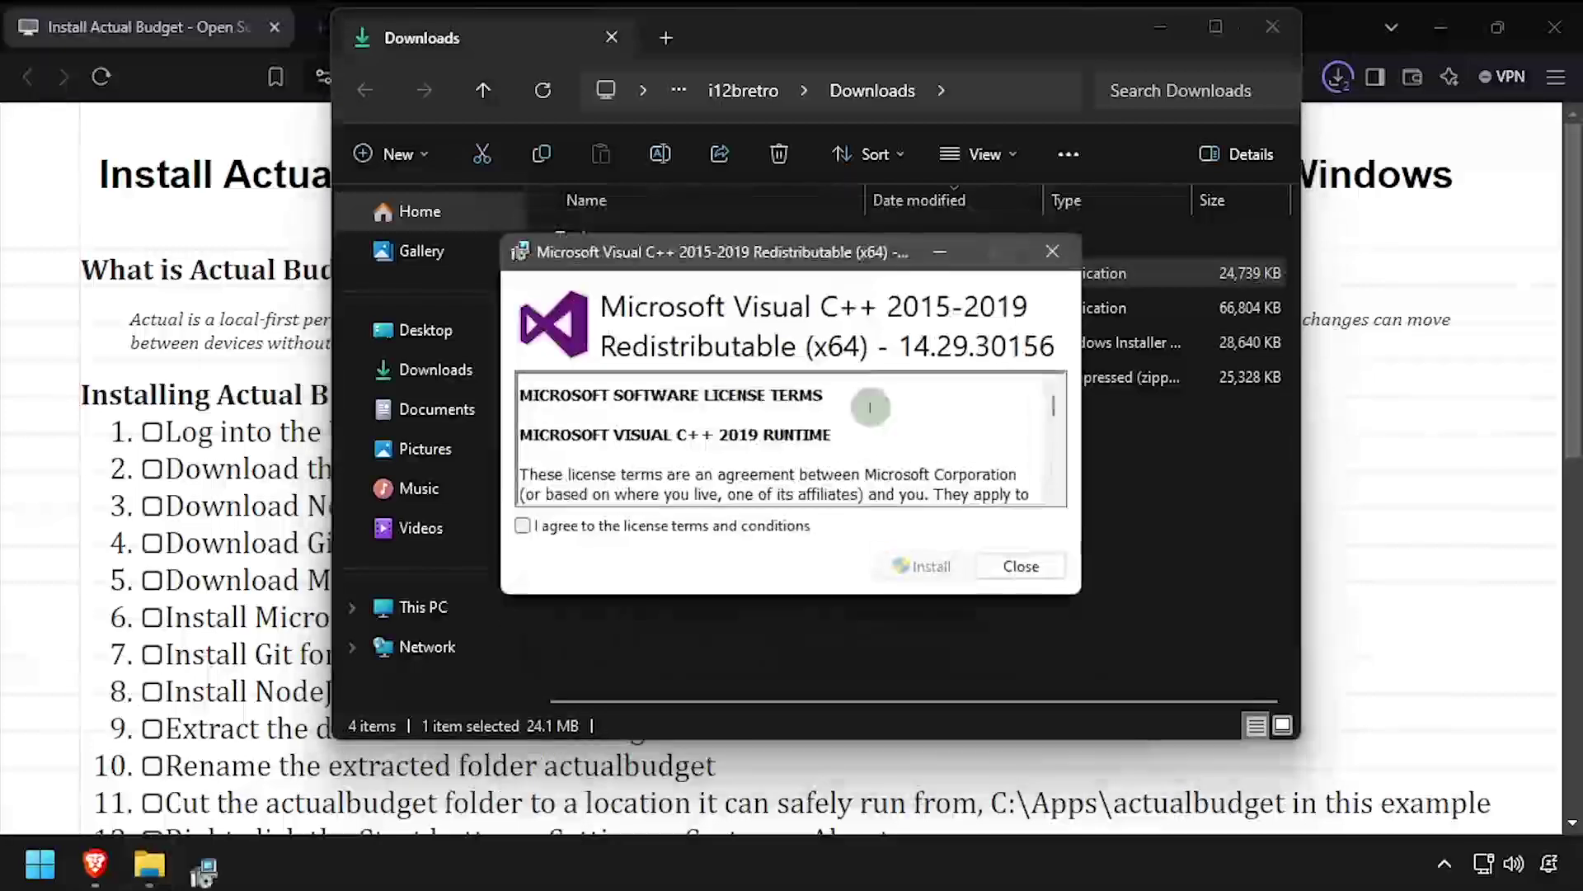
click(806, 526)
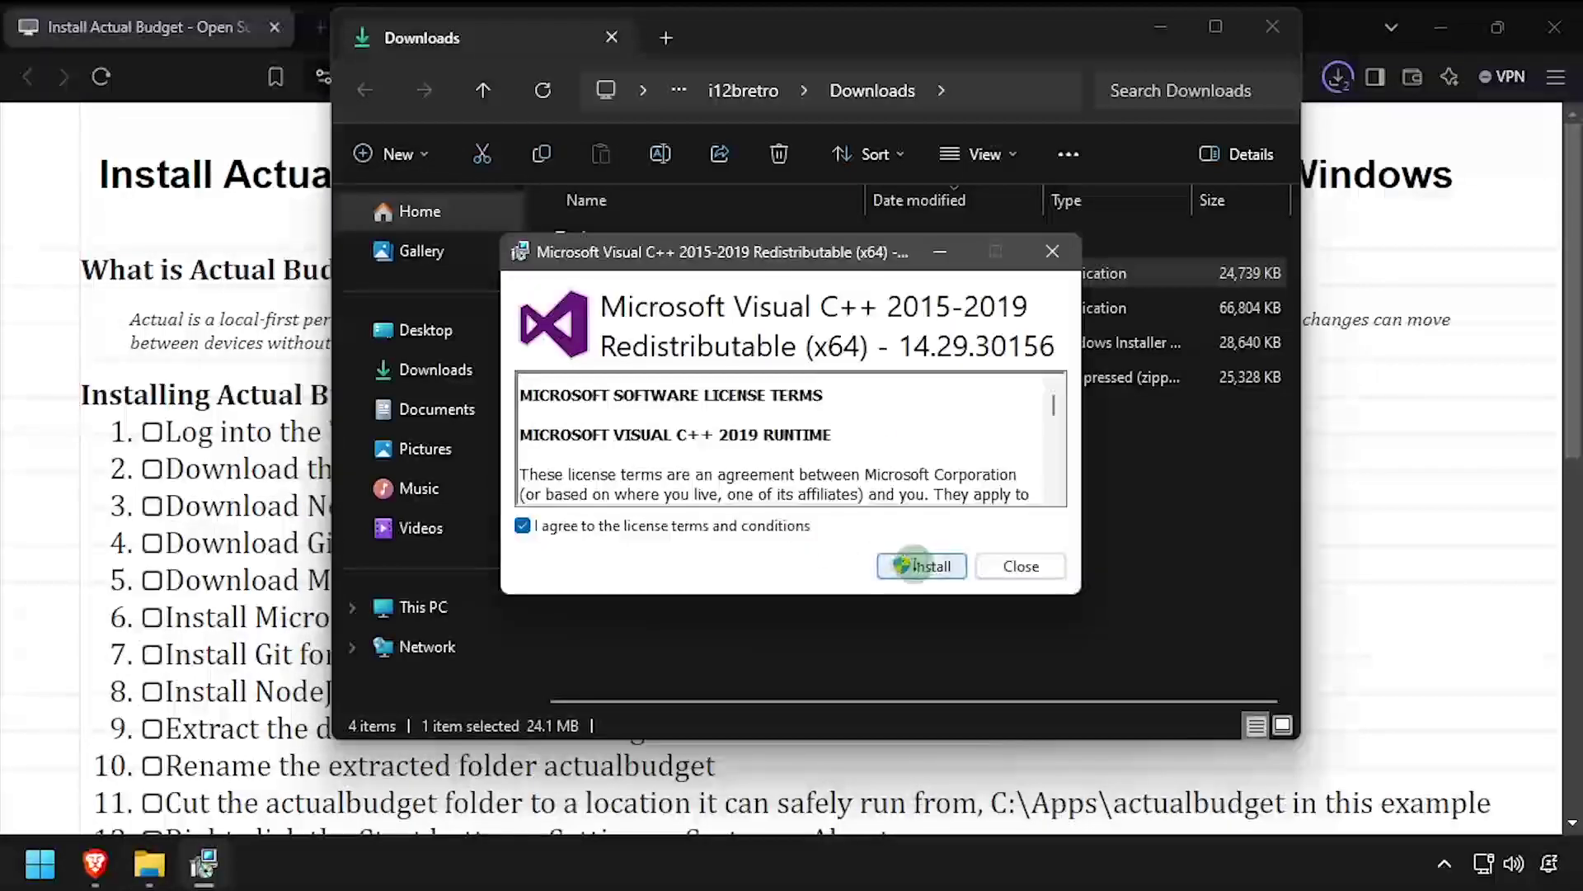
click(915, 566)
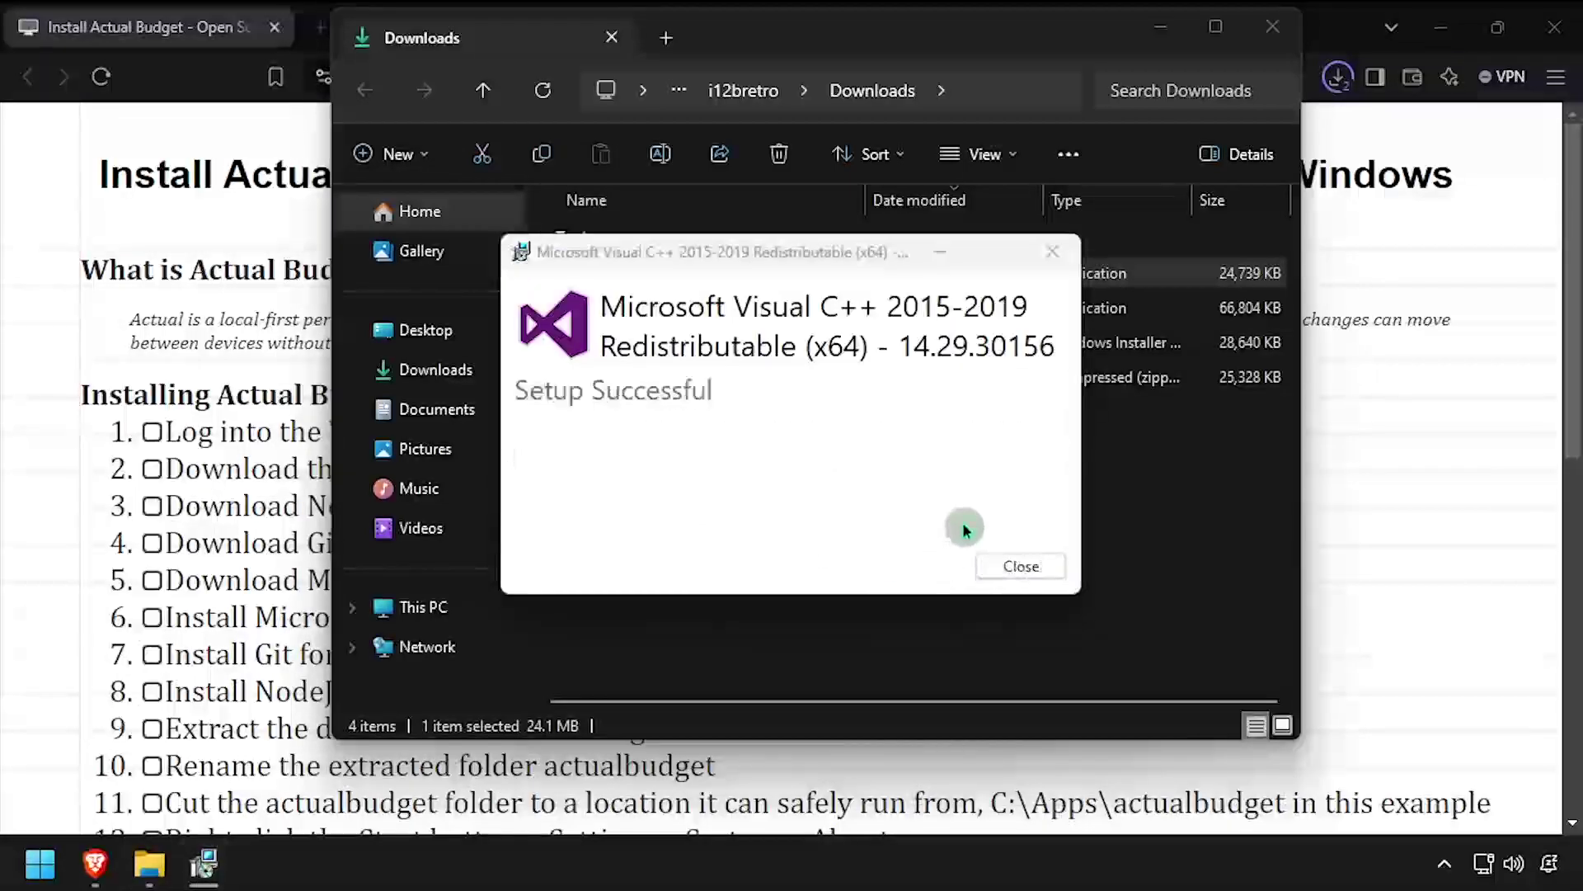
click(999, 589)
click(996, 571)
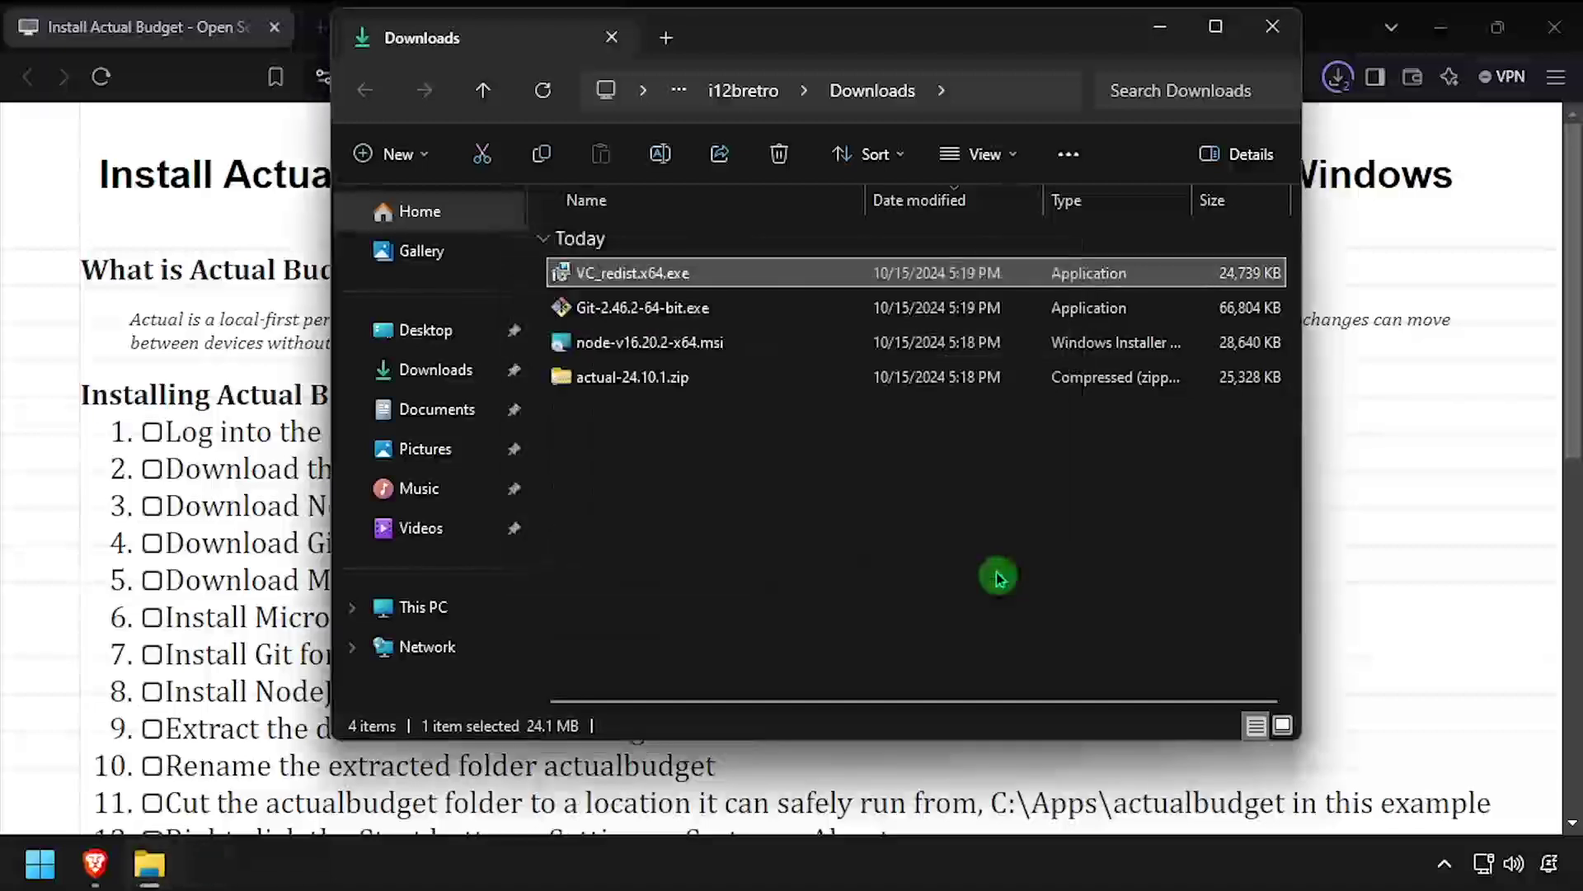
Launch Git-2.46.2-64-bit.exe and accept the license, location, components, Start Menu and editor defaults
double_click(680, 315)
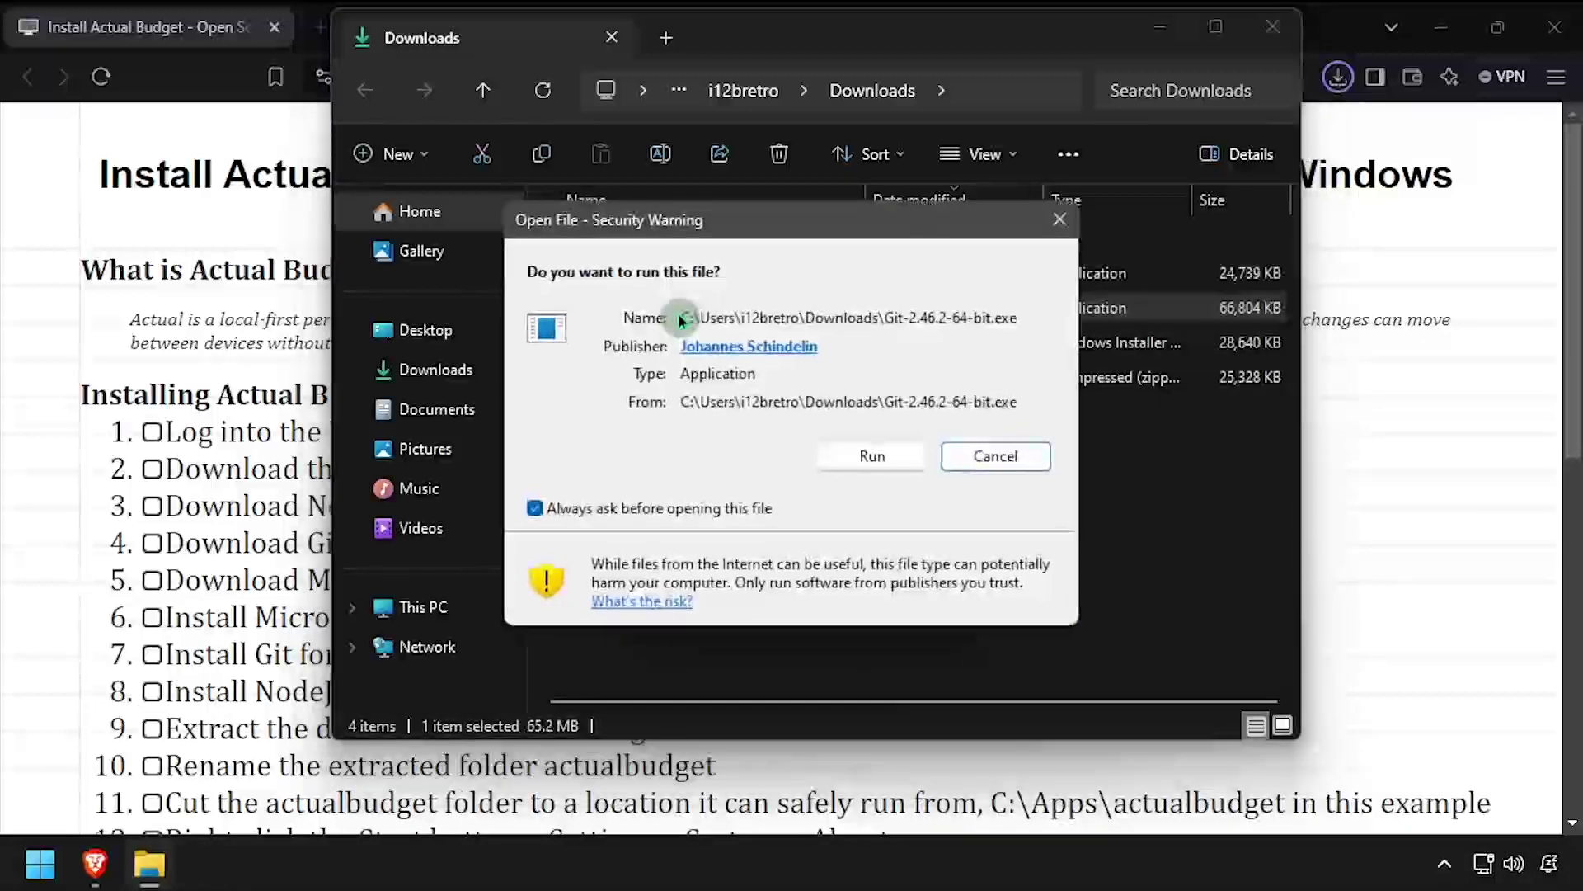
click(876, 457)
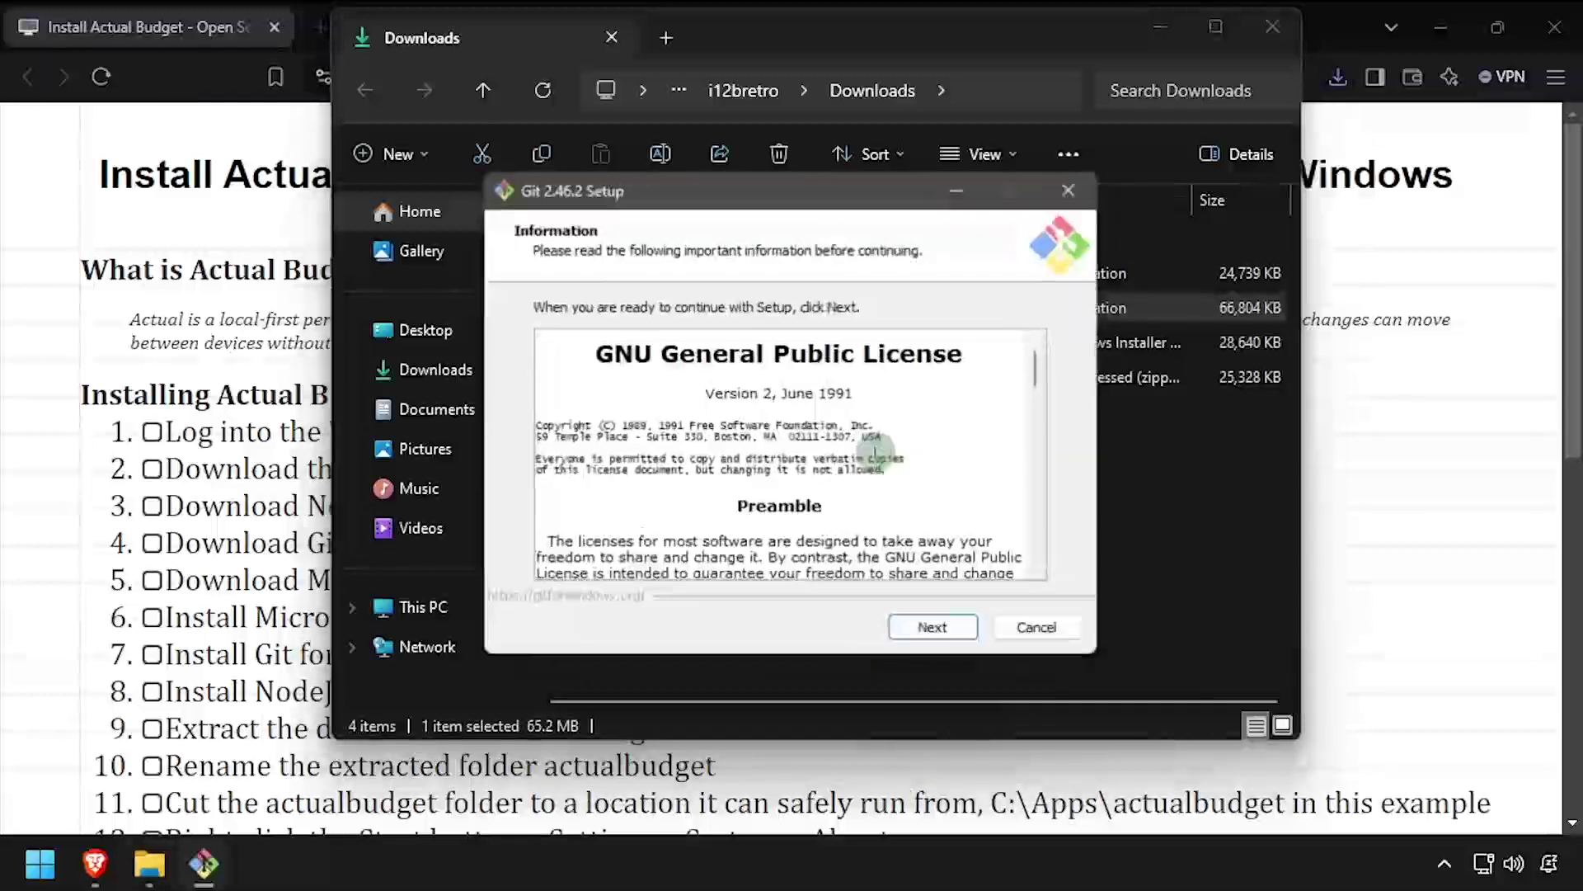
click(934, 631)
click(933, 635)
click(933, 631)
click(933, 631)
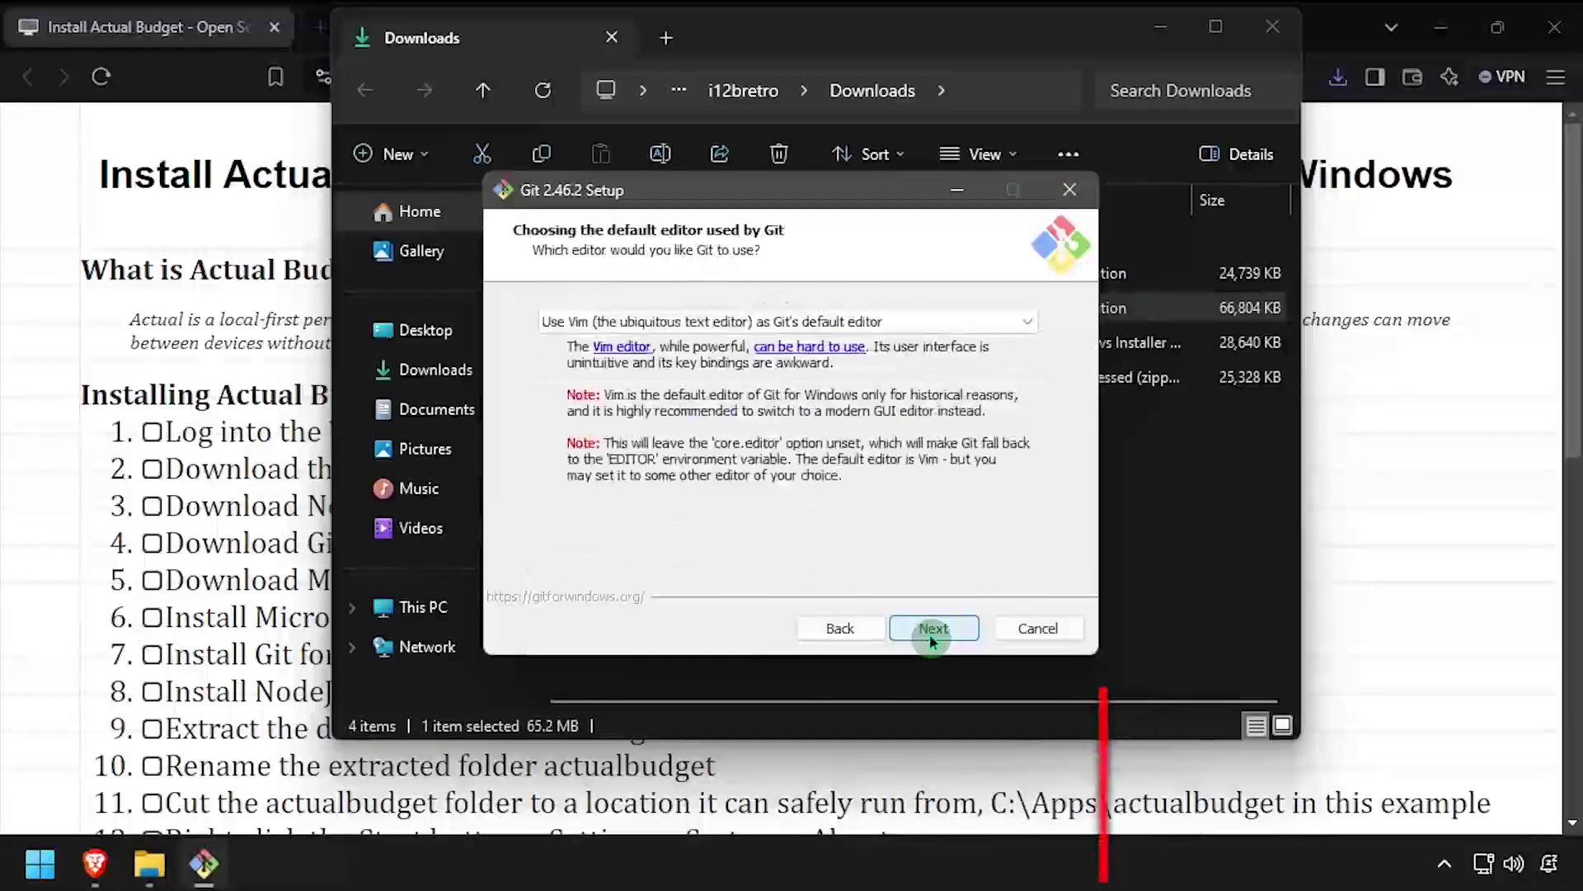
click(932, 631)
click(932, 631)
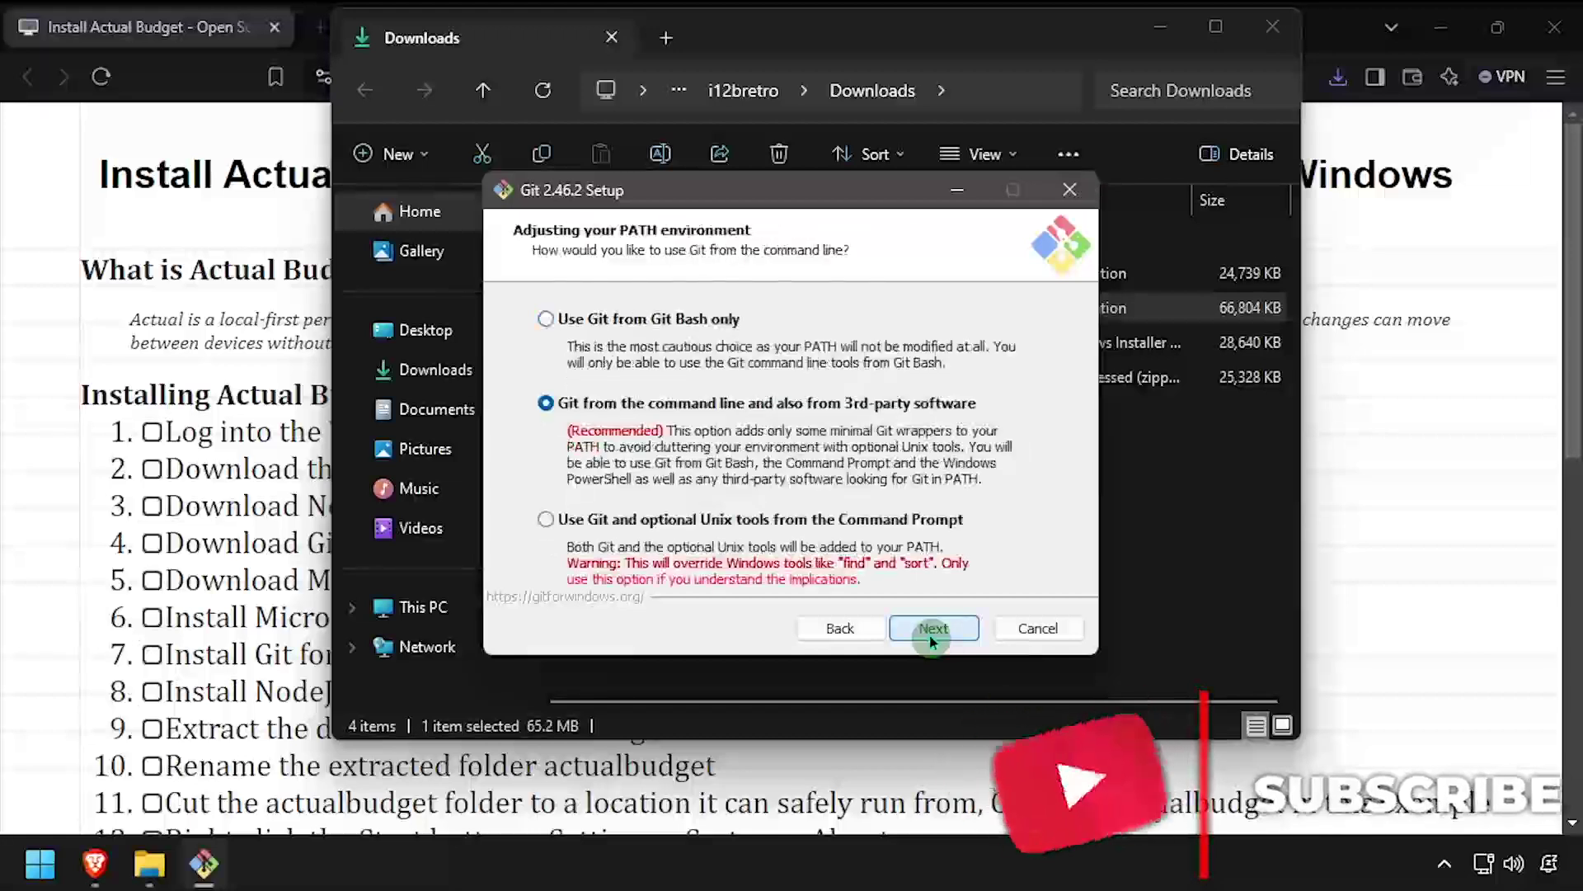
click(933, 631)
Keep the default SSH, HTTPS, line-ending, terminal, pull and credential options, install Git, and finish
click(933, 631)
click(933, 631)
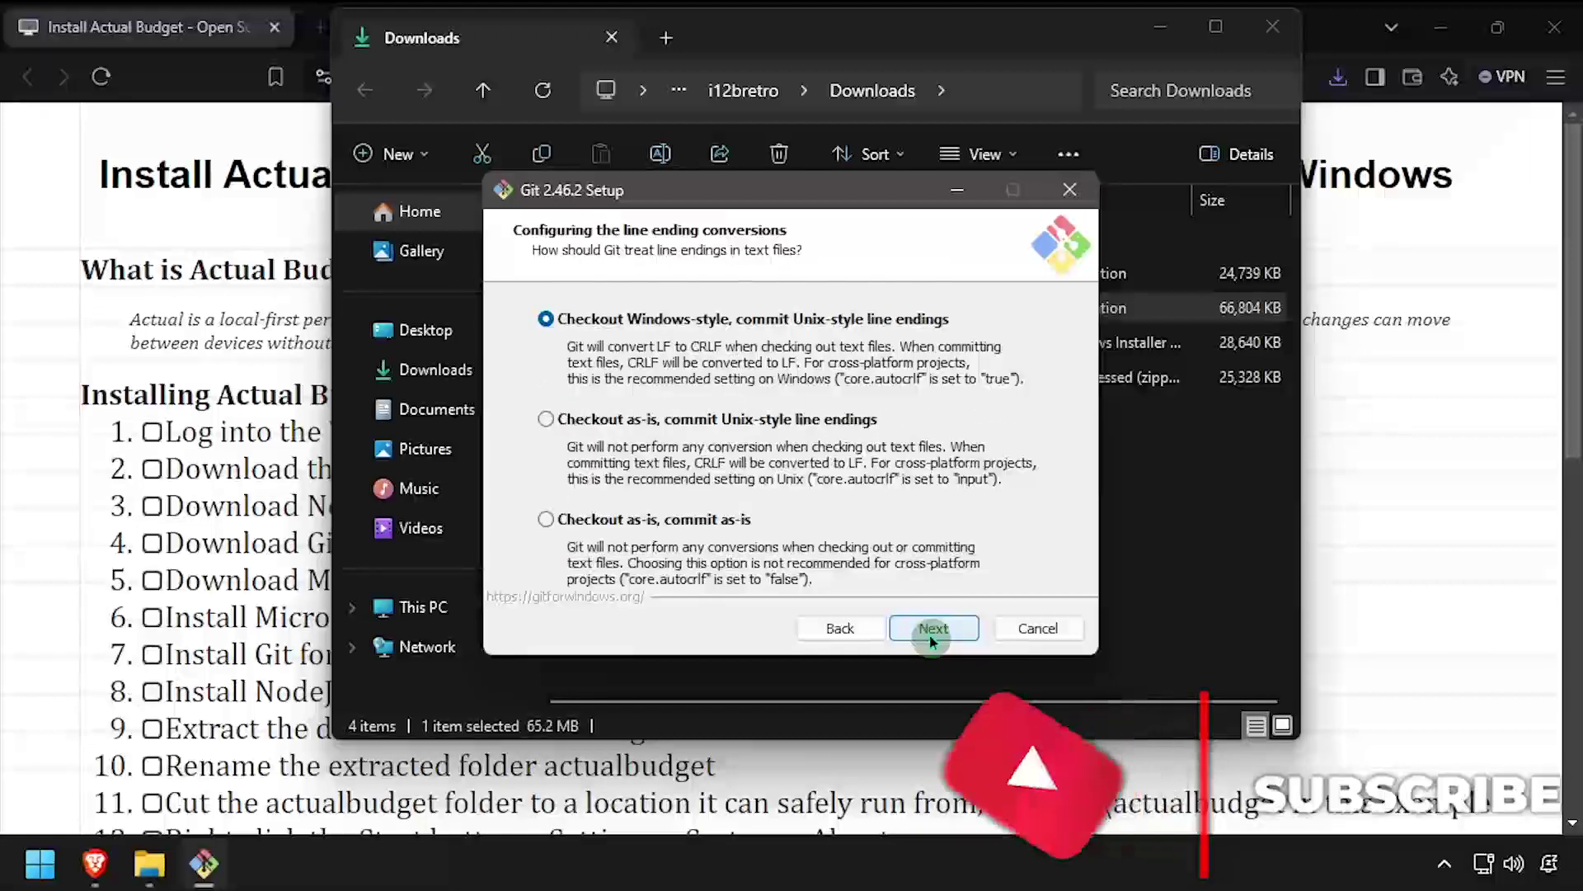
click(933, 631)
click(933, 631)
click(932, 631)
click(933, 631)
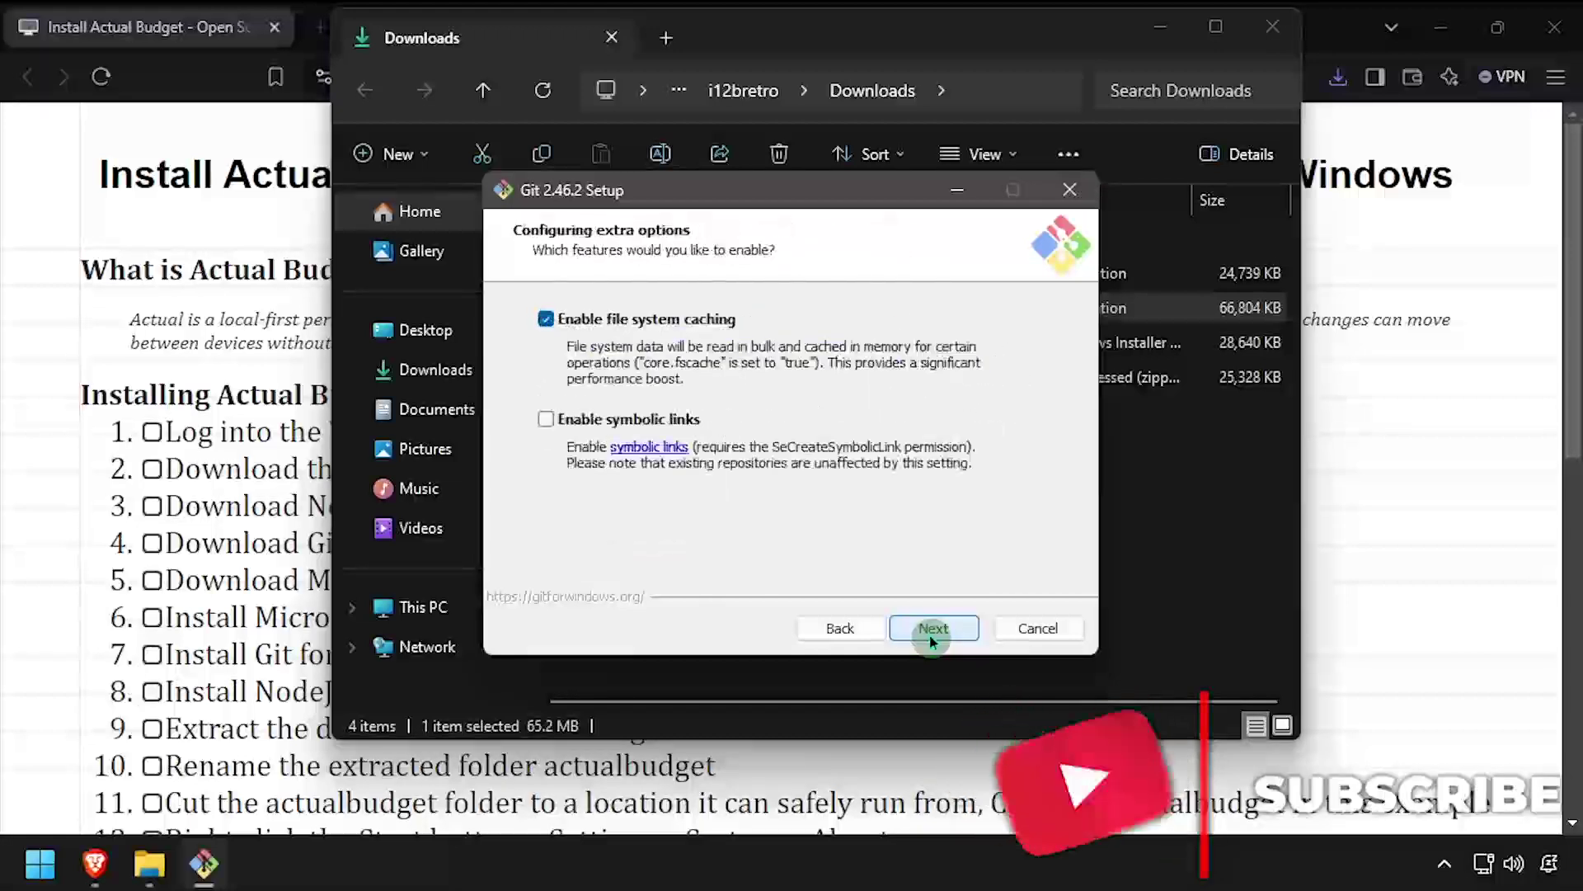
click(933, 631)
click(933, 631)
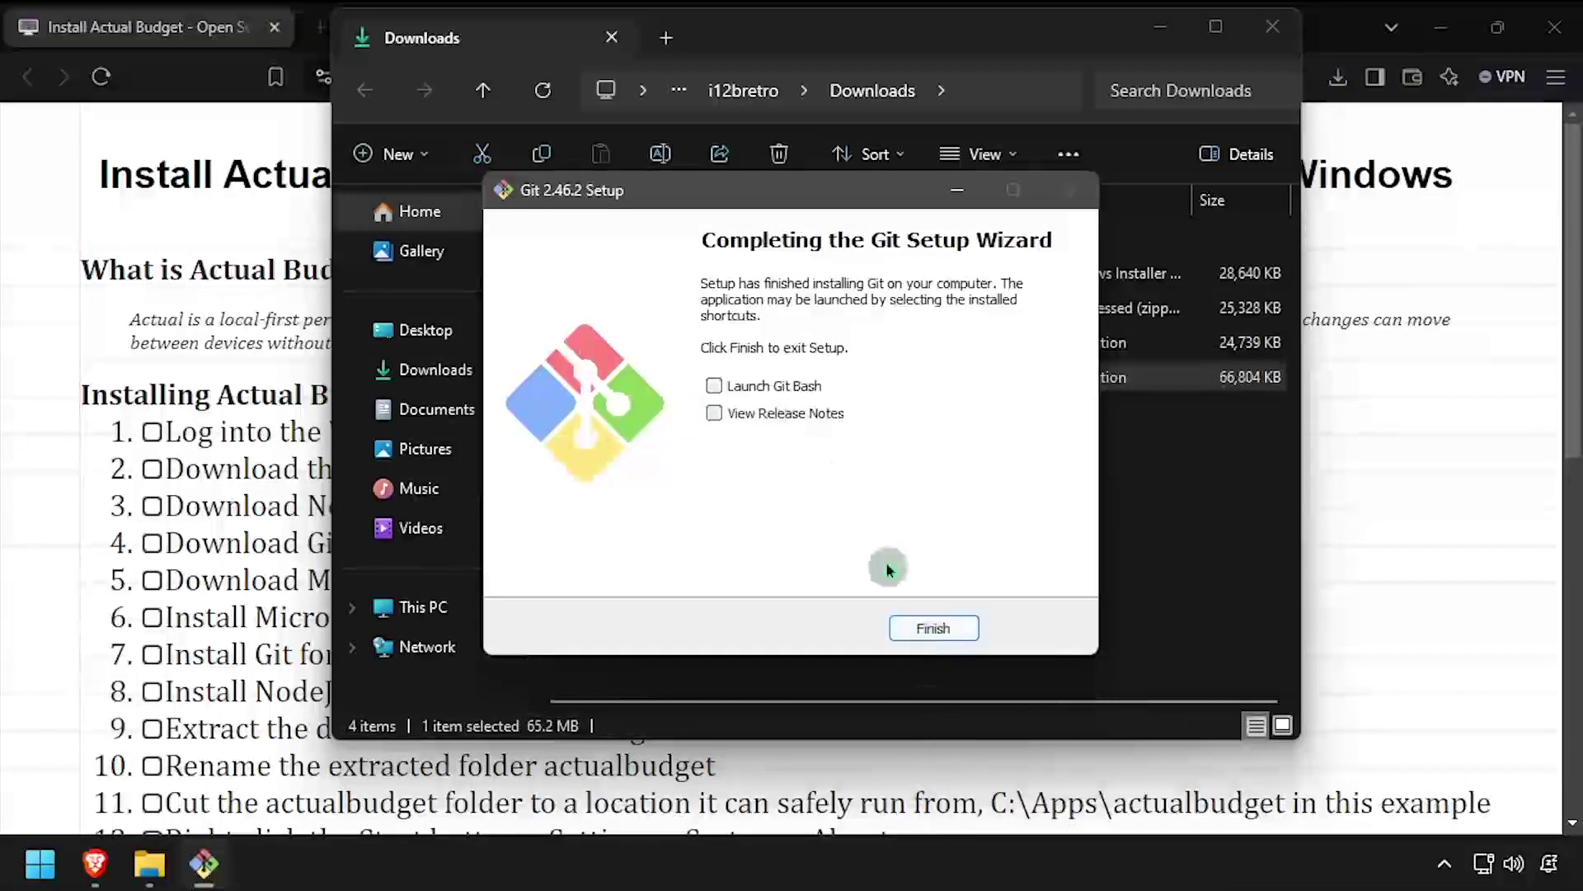
click(948, 630)
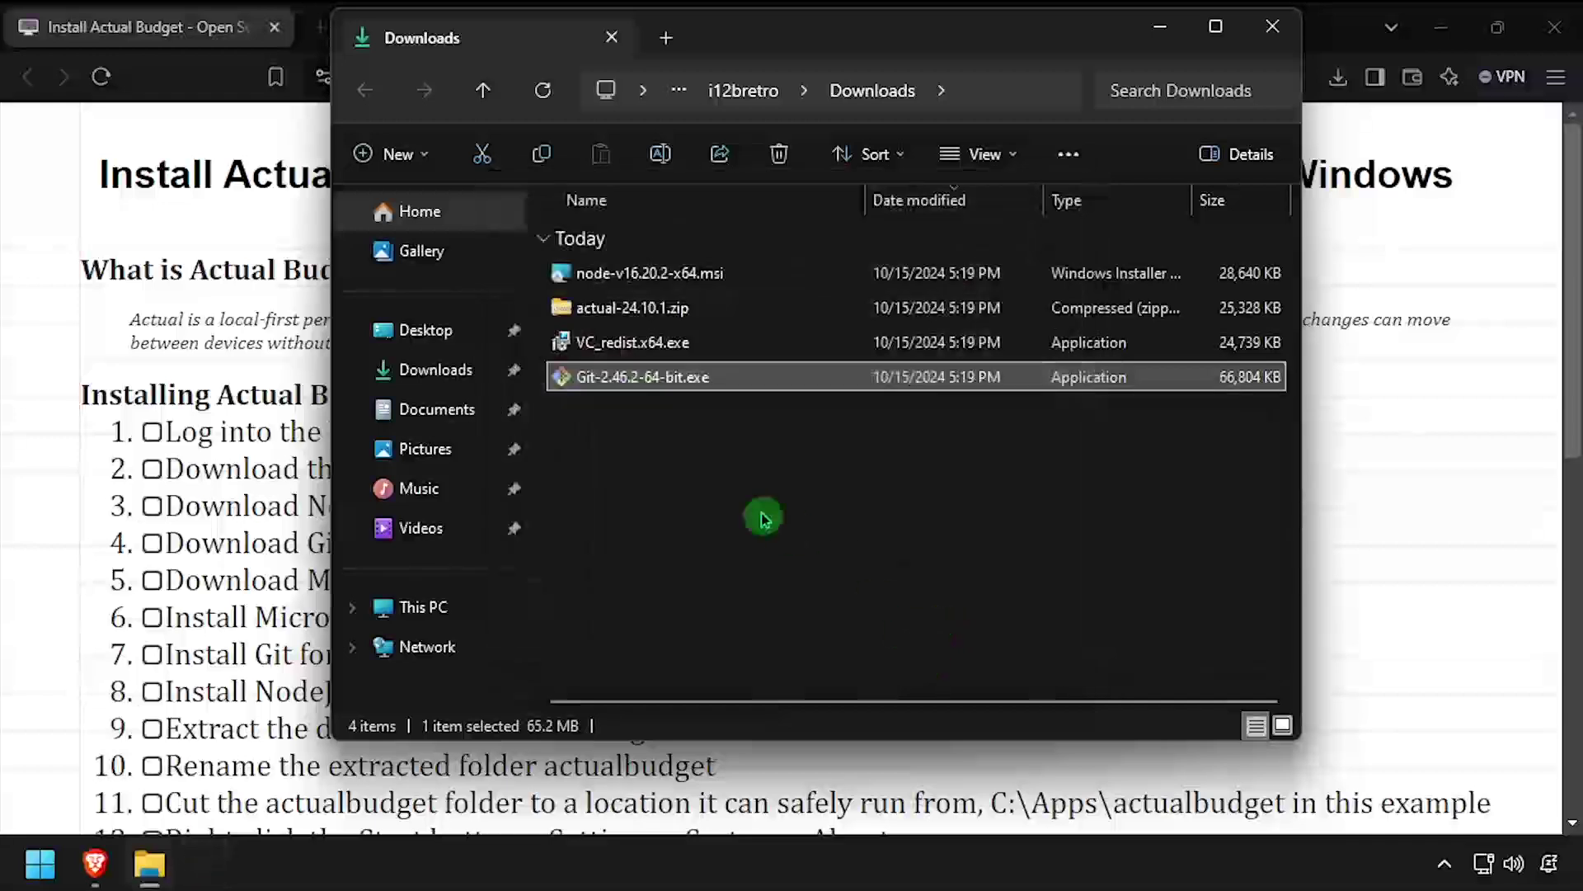
Extract actual-24.10.1.zip into Downloads with 7-Zip Extract Here
click(626, 307)
right_click(637, 310)
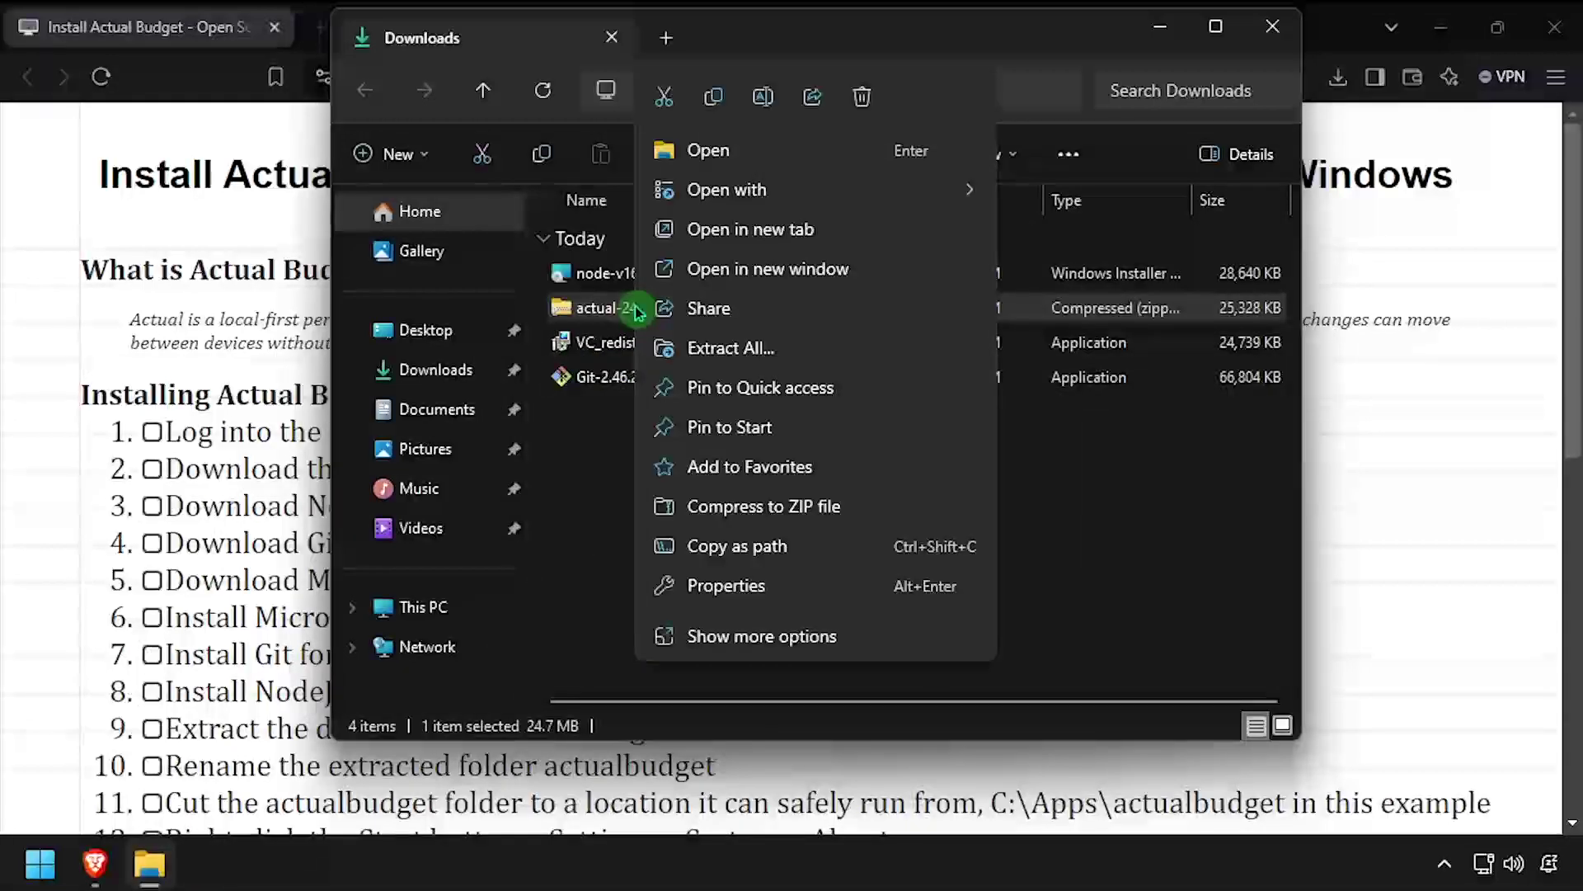
click(784, 639)
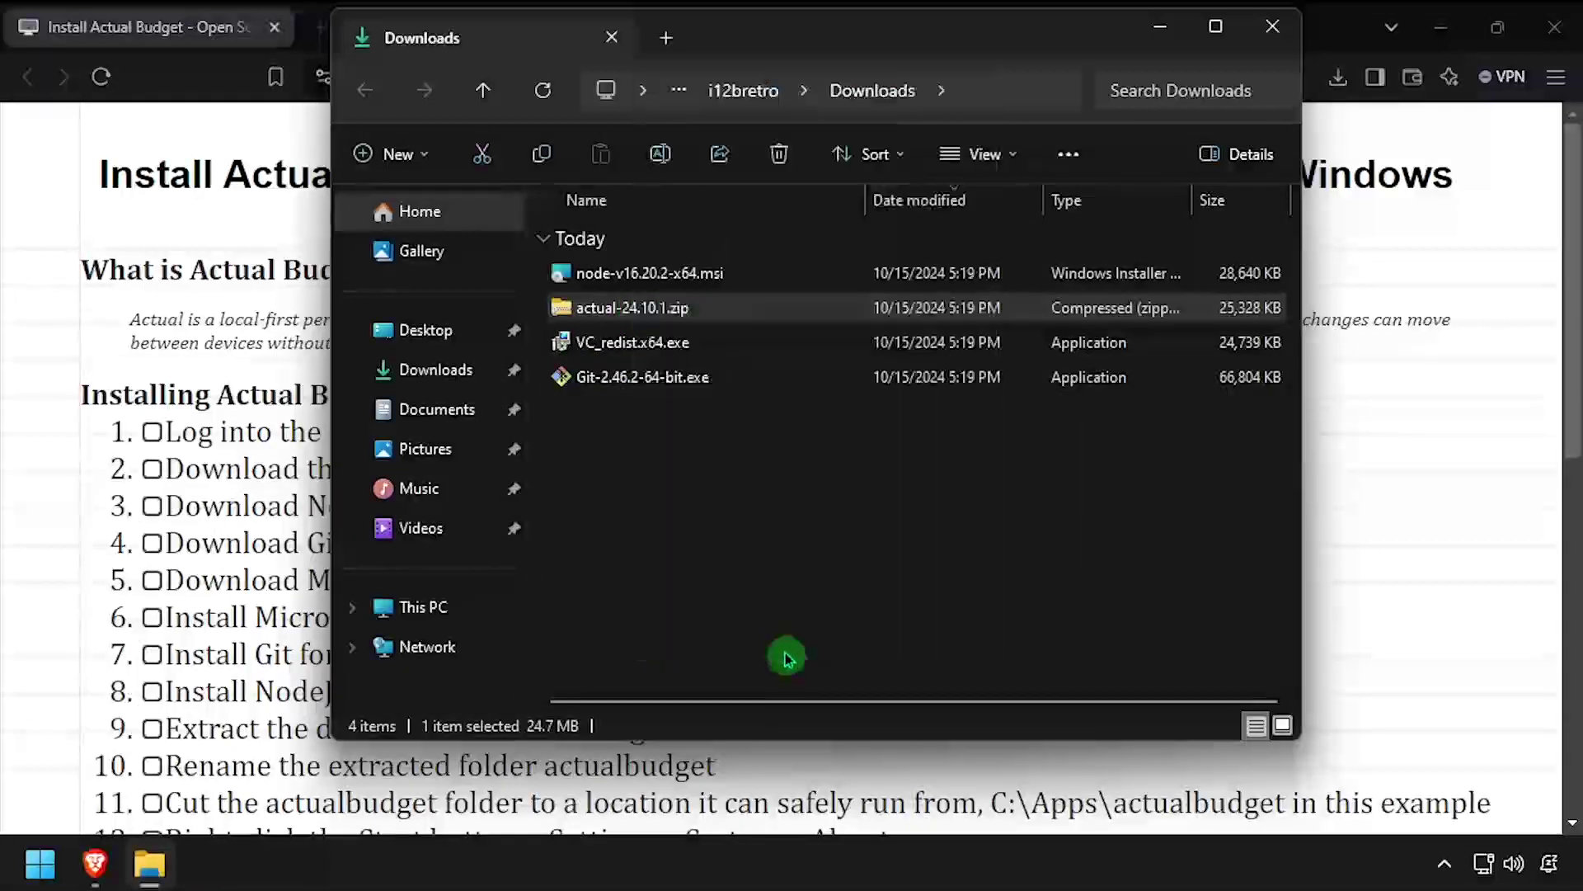
mouse_move(740, 375)
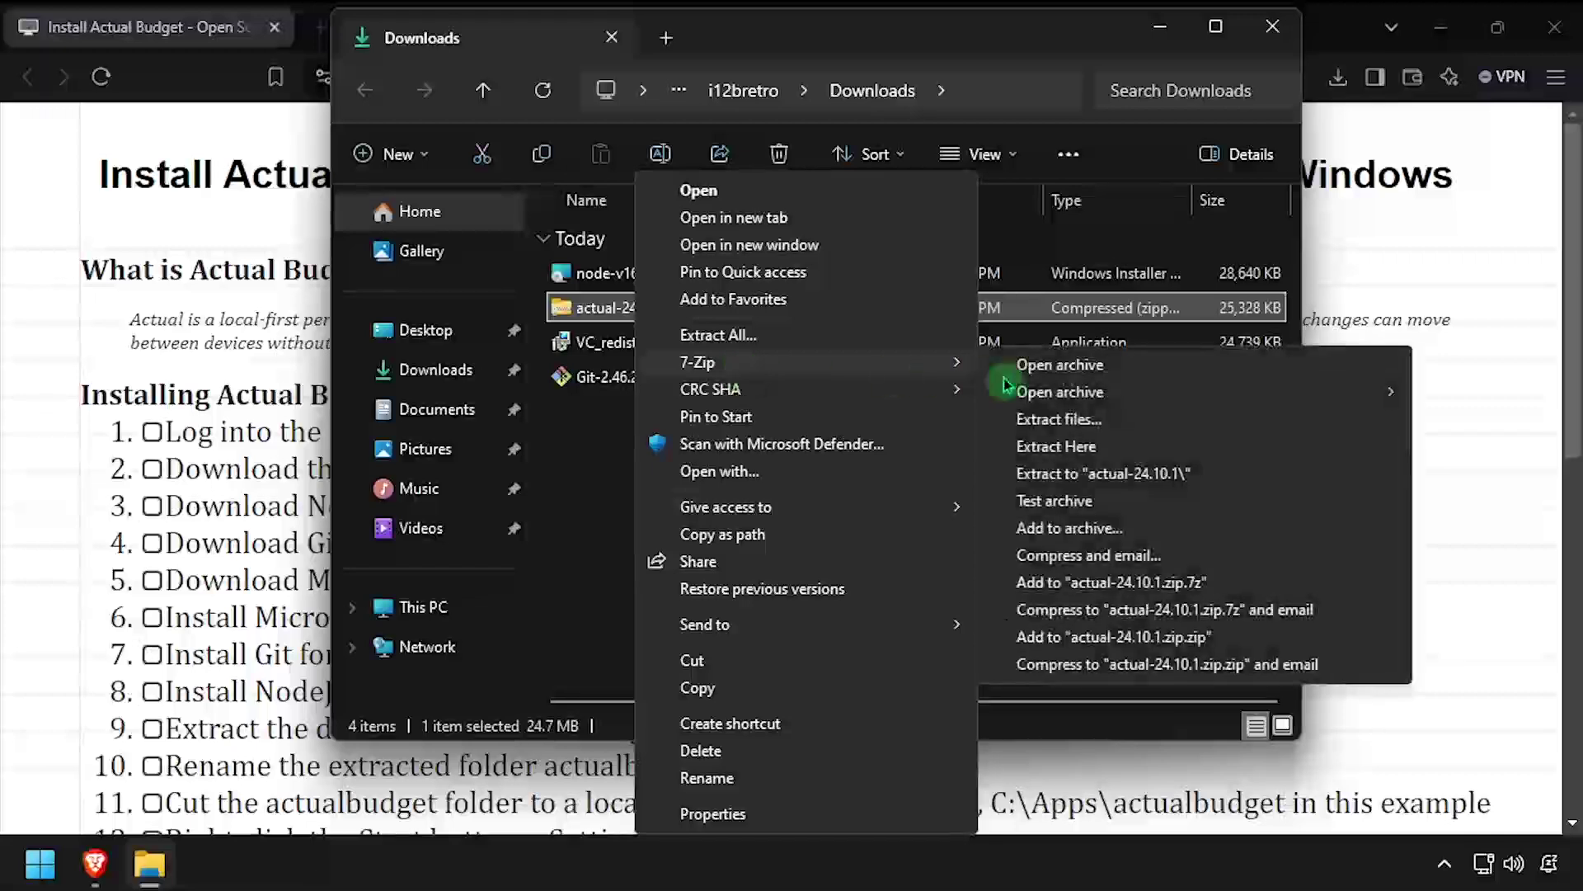
click(1071, 446)
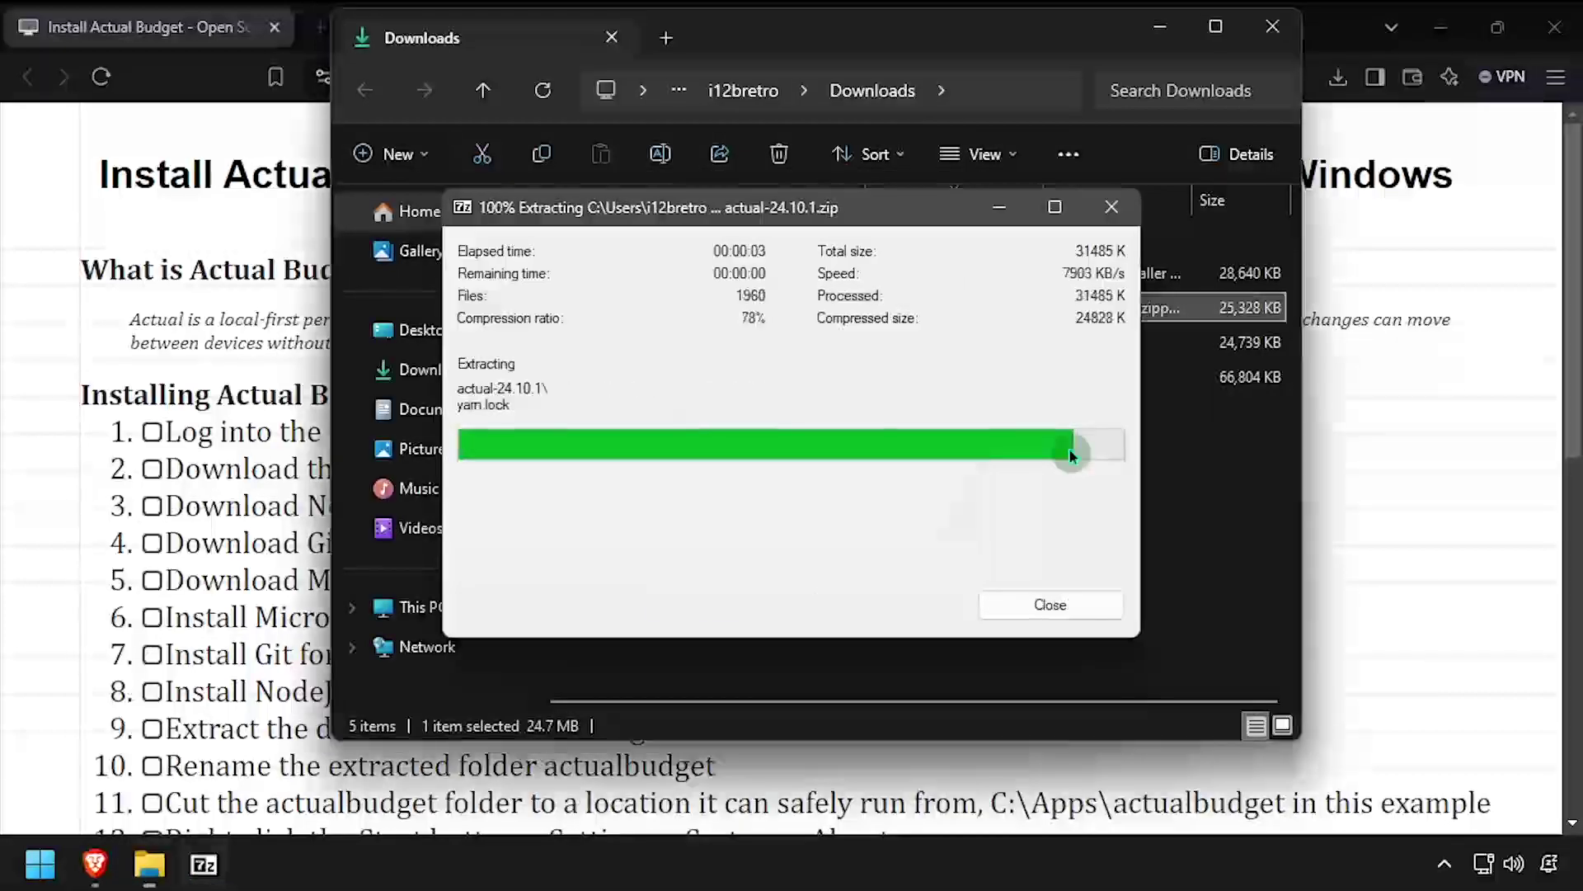
Rename the extracted actual-24.10.1 folder to actualbudget
click(1070, 449)
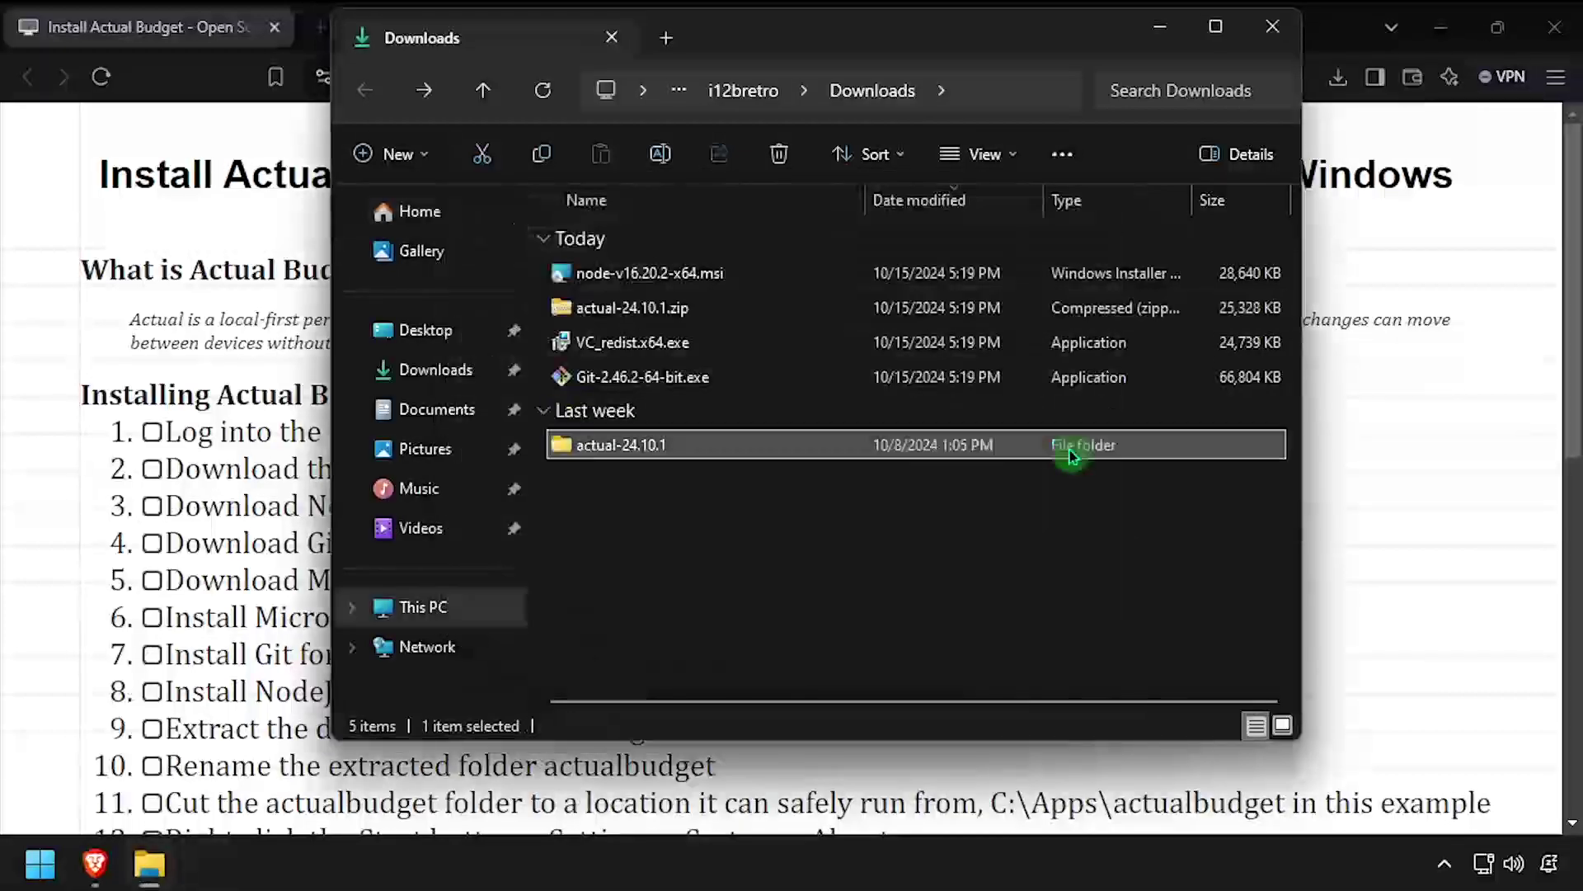
click(684, 446)
text(actualbudget)
key(Return)
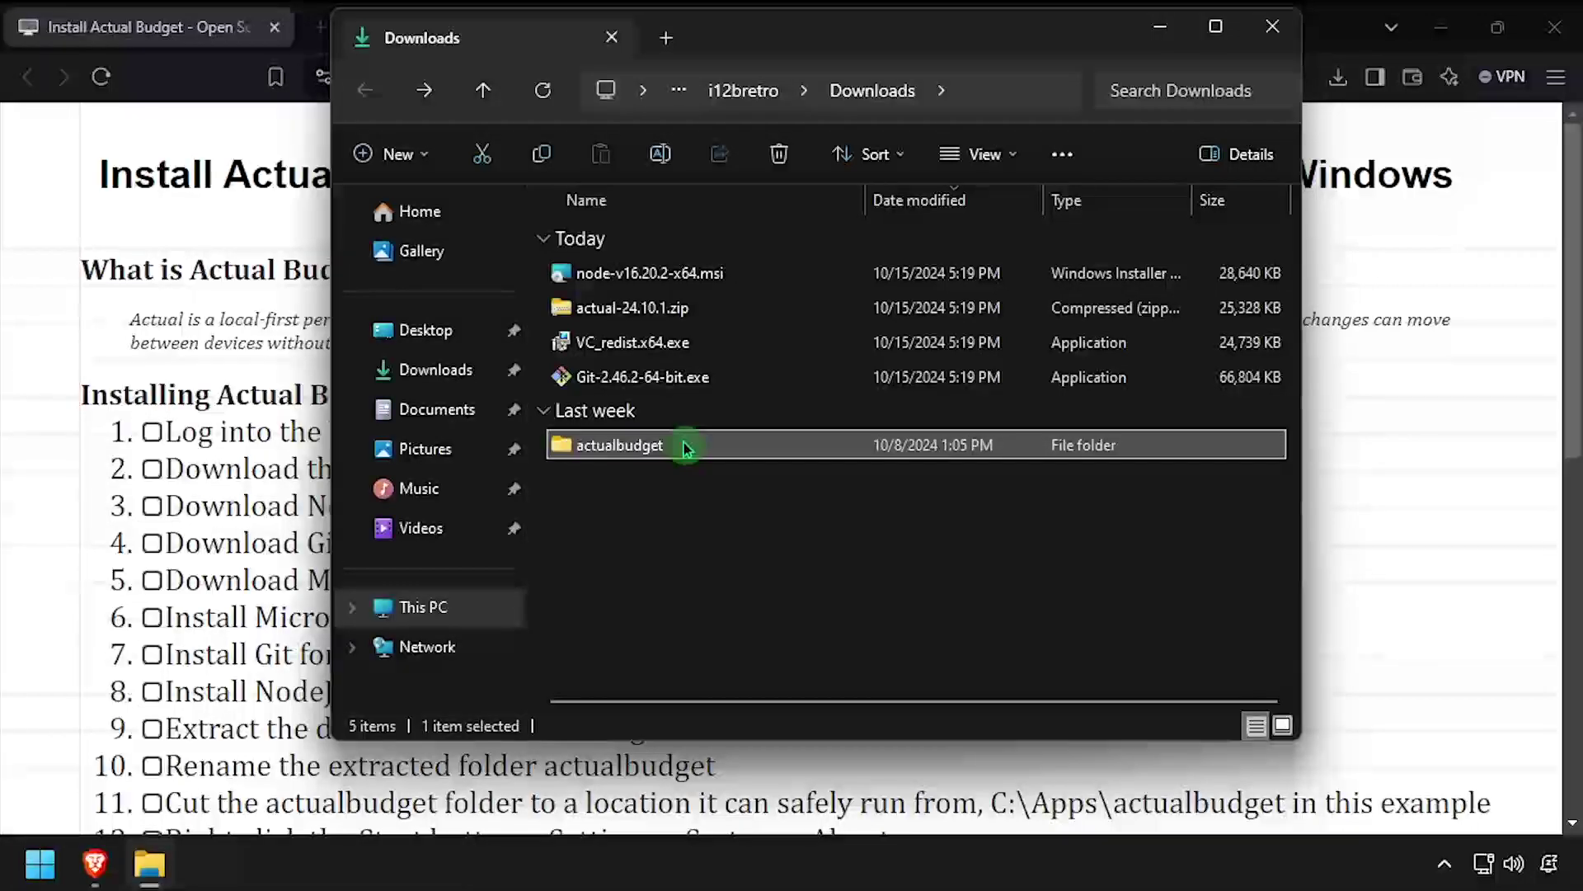
Move the actualbudget folder into a new Apps folder on the C: drive
right_click(657, 448)
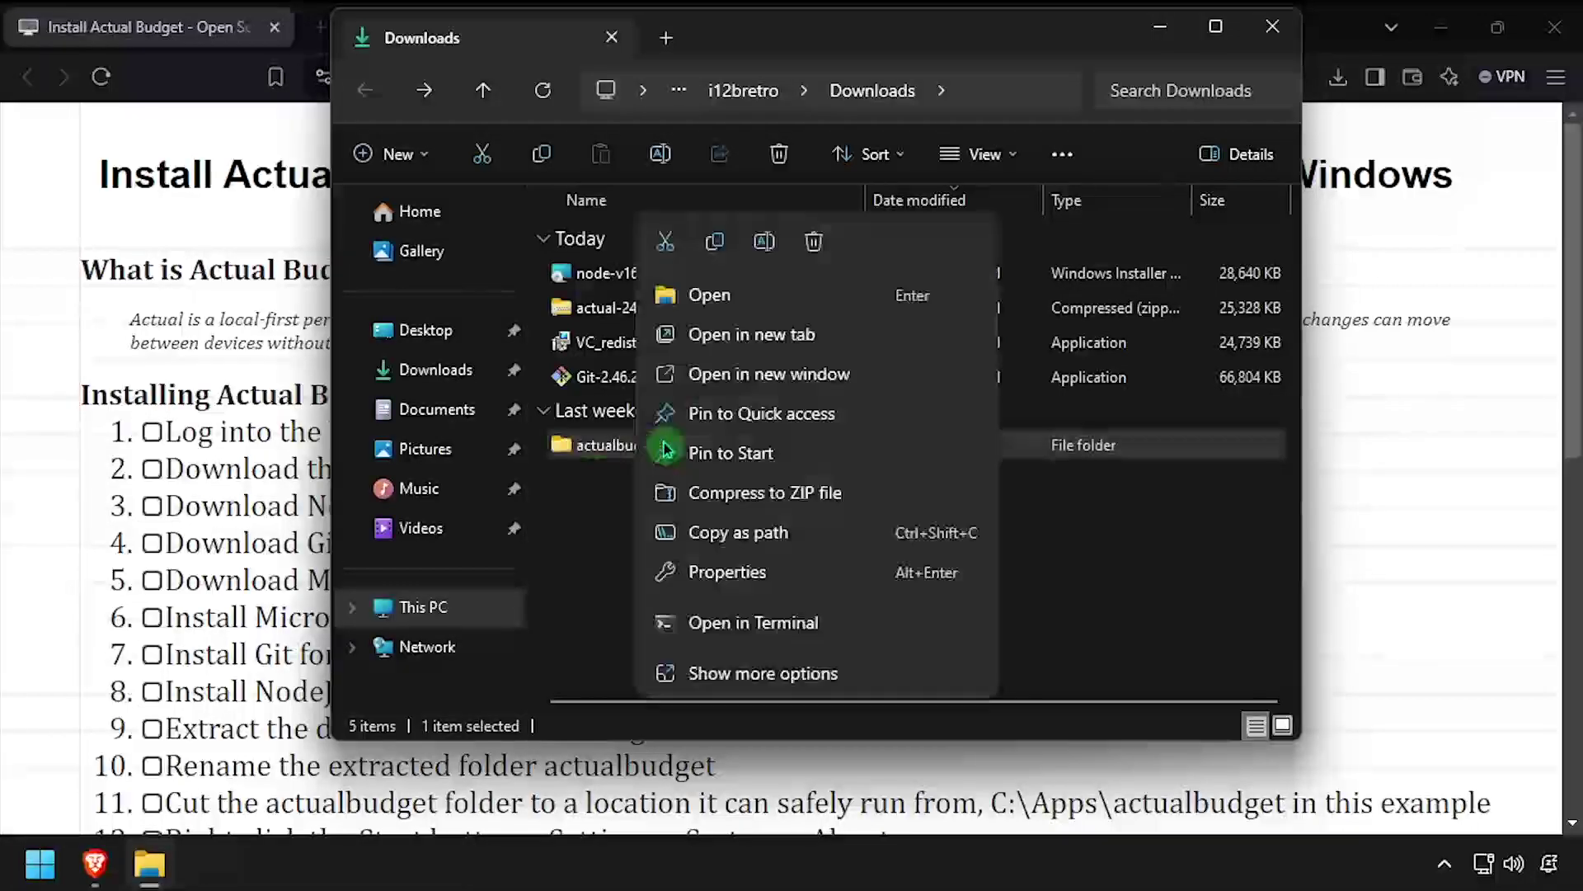
click(668, 244)
click(442, 608)
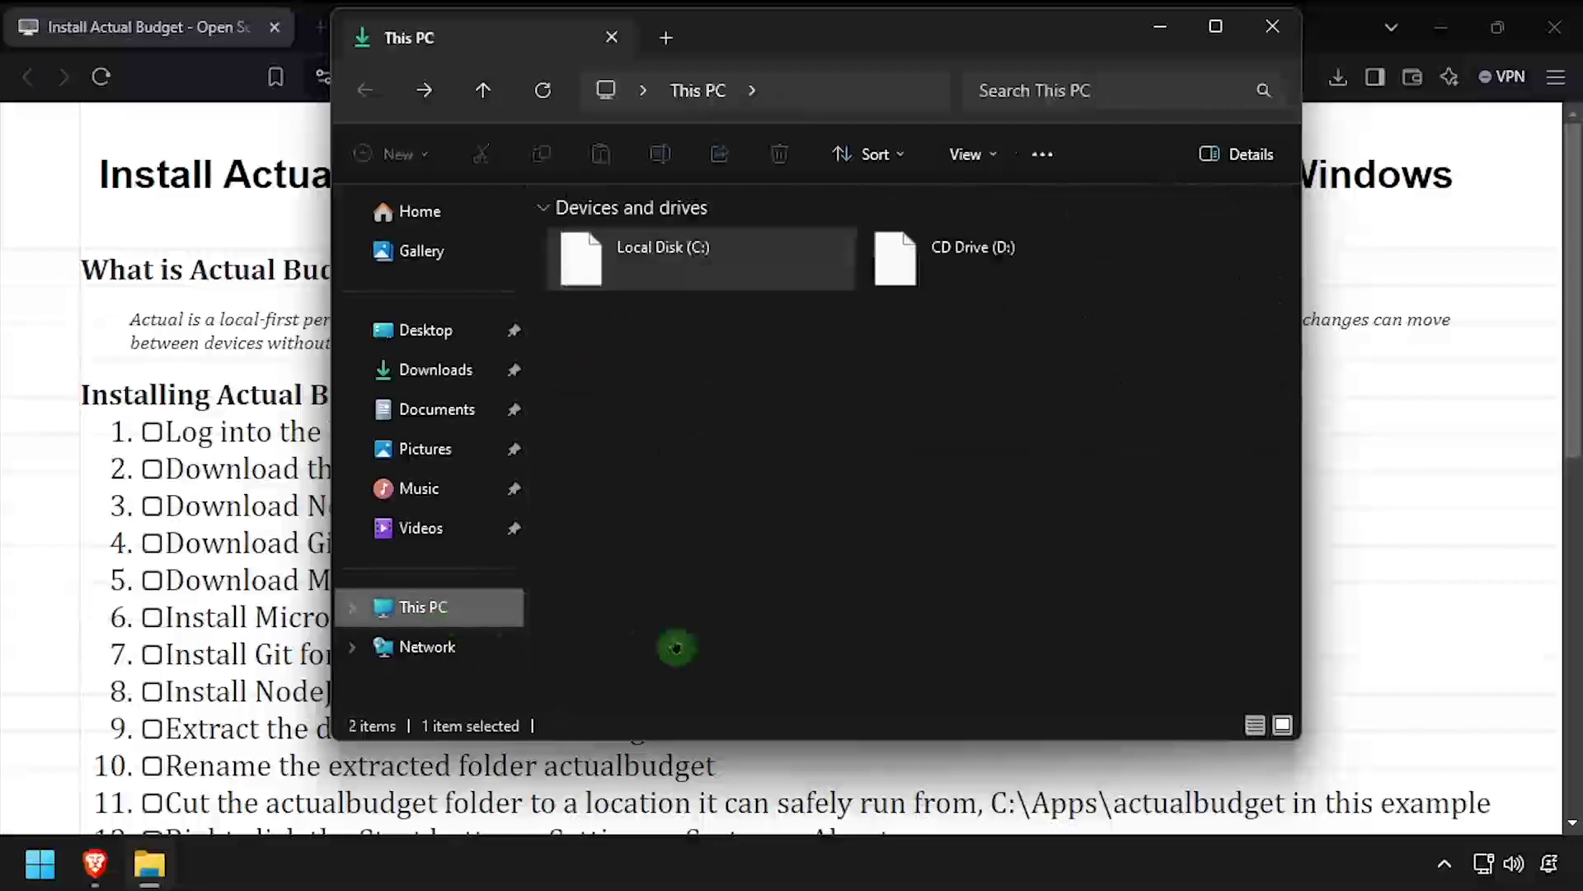
double_click(651, 252)
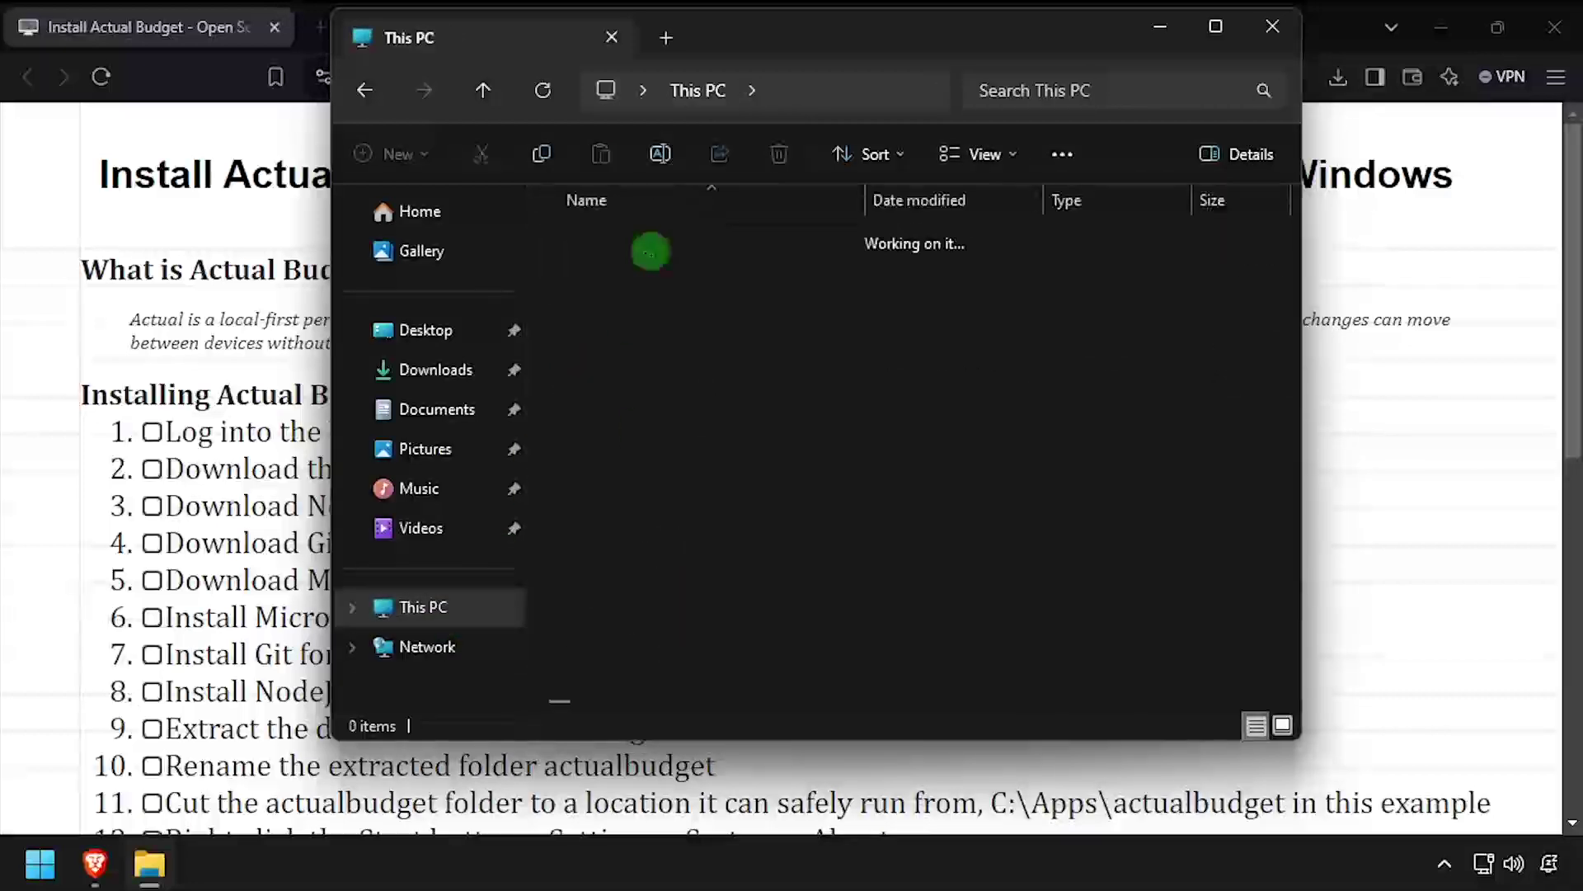
right_click(647, 589)
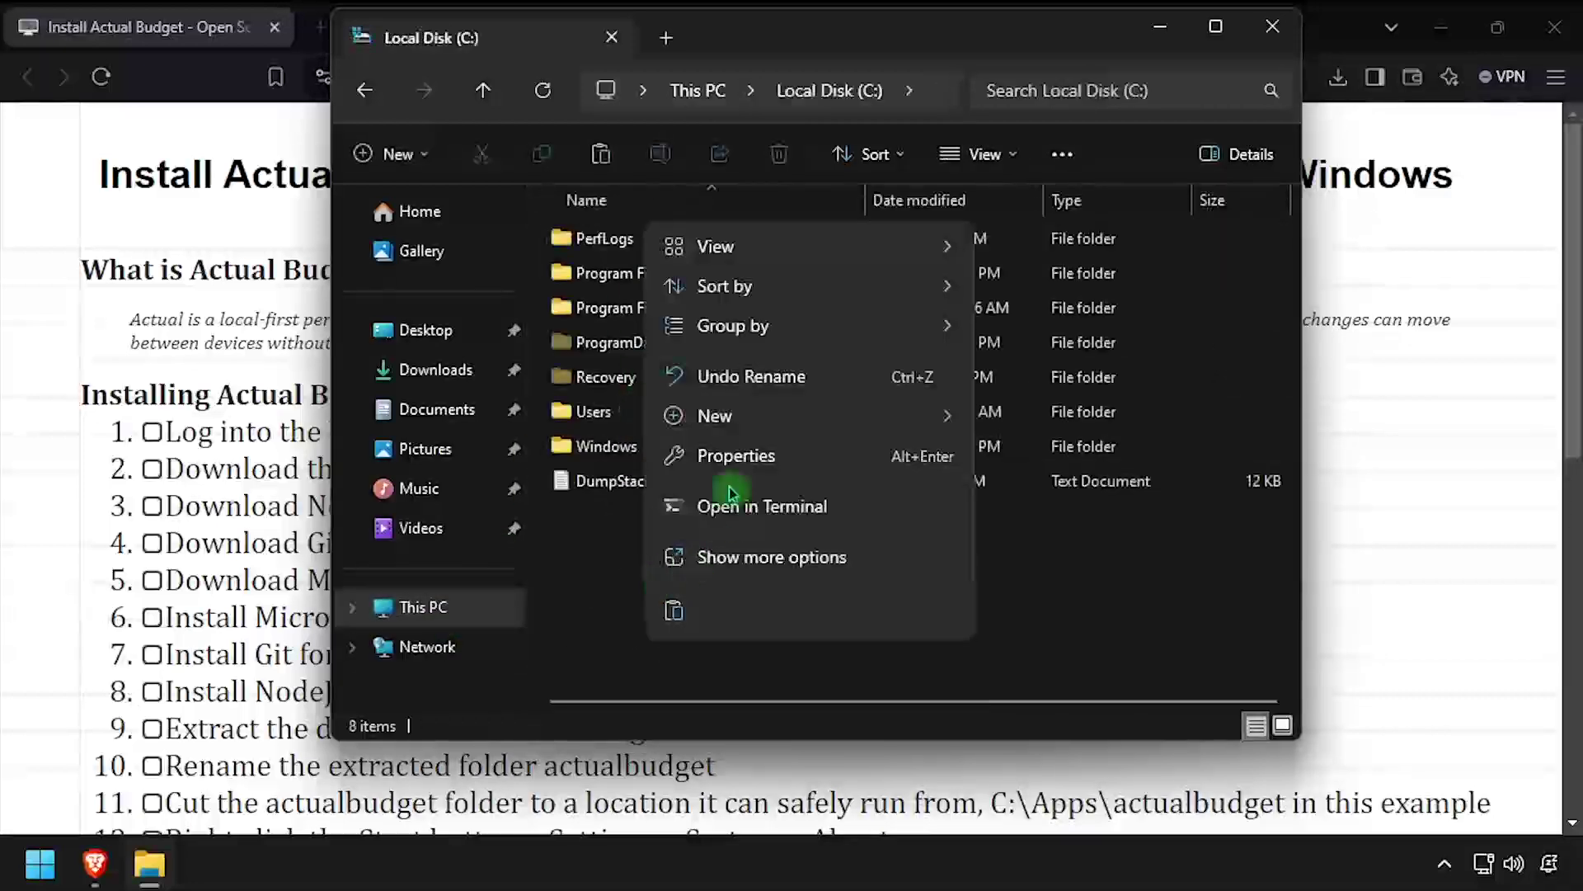
mouse_move(750, 416)
click(1006, 419)
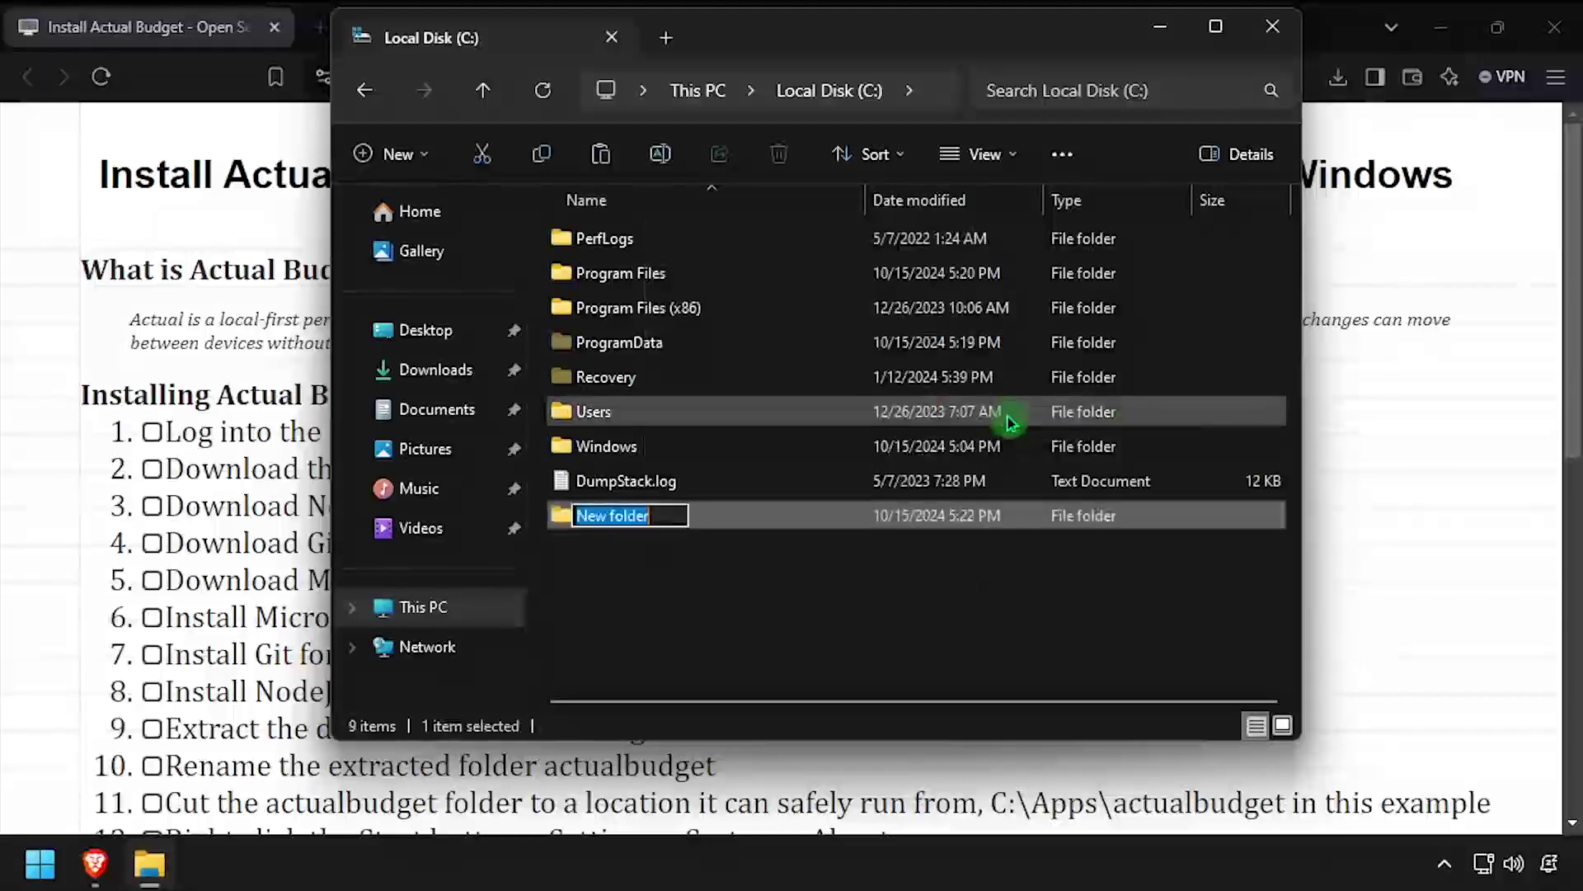
key(Return)
key(Return)
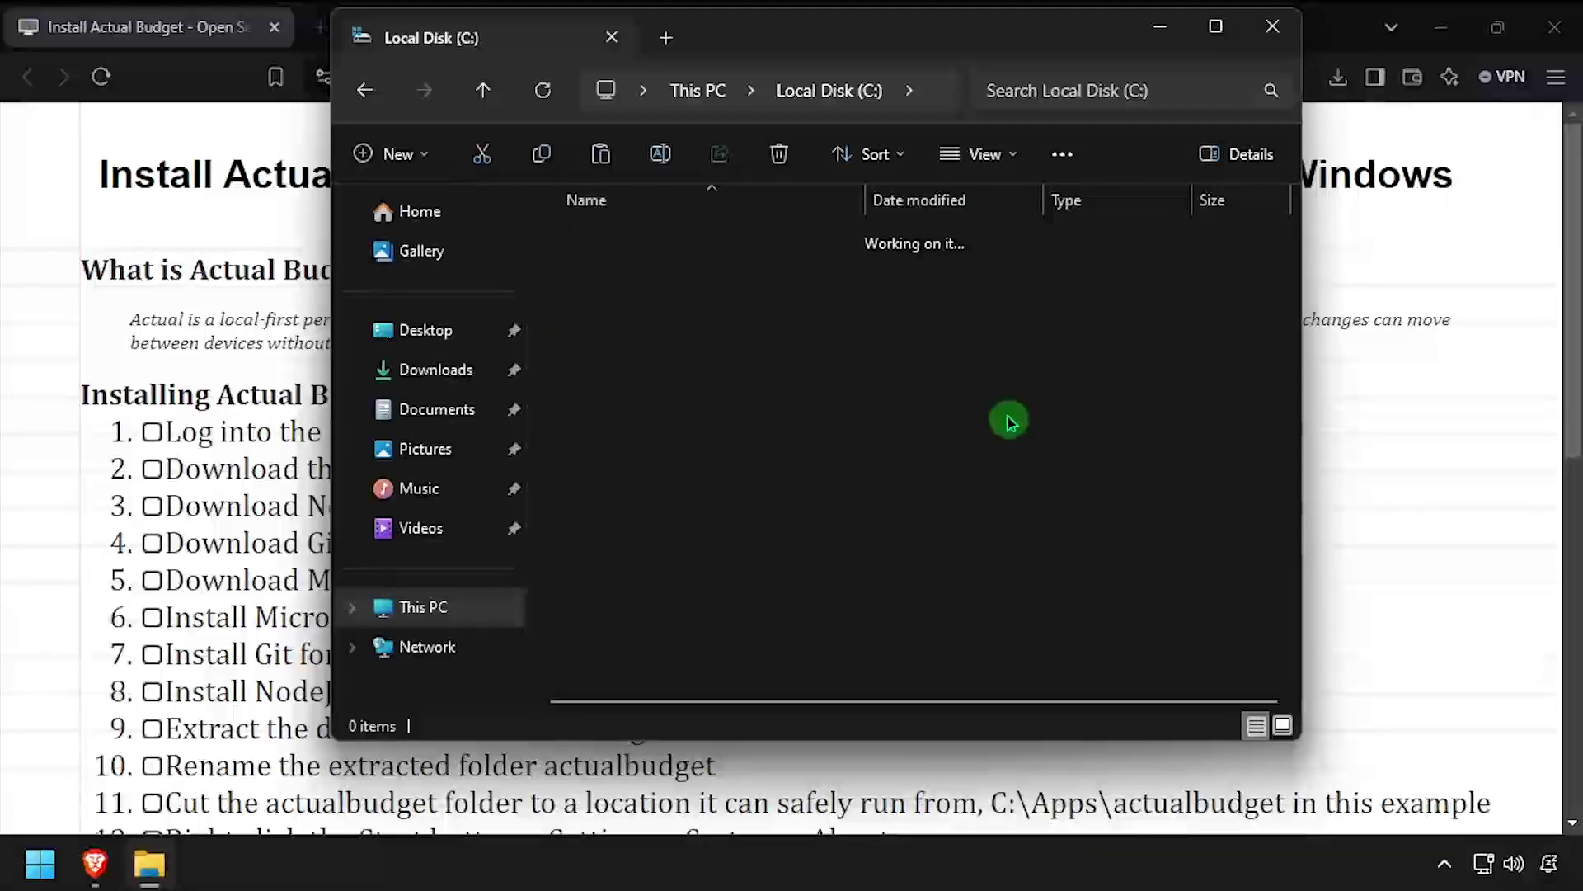
key(ctrl+v)
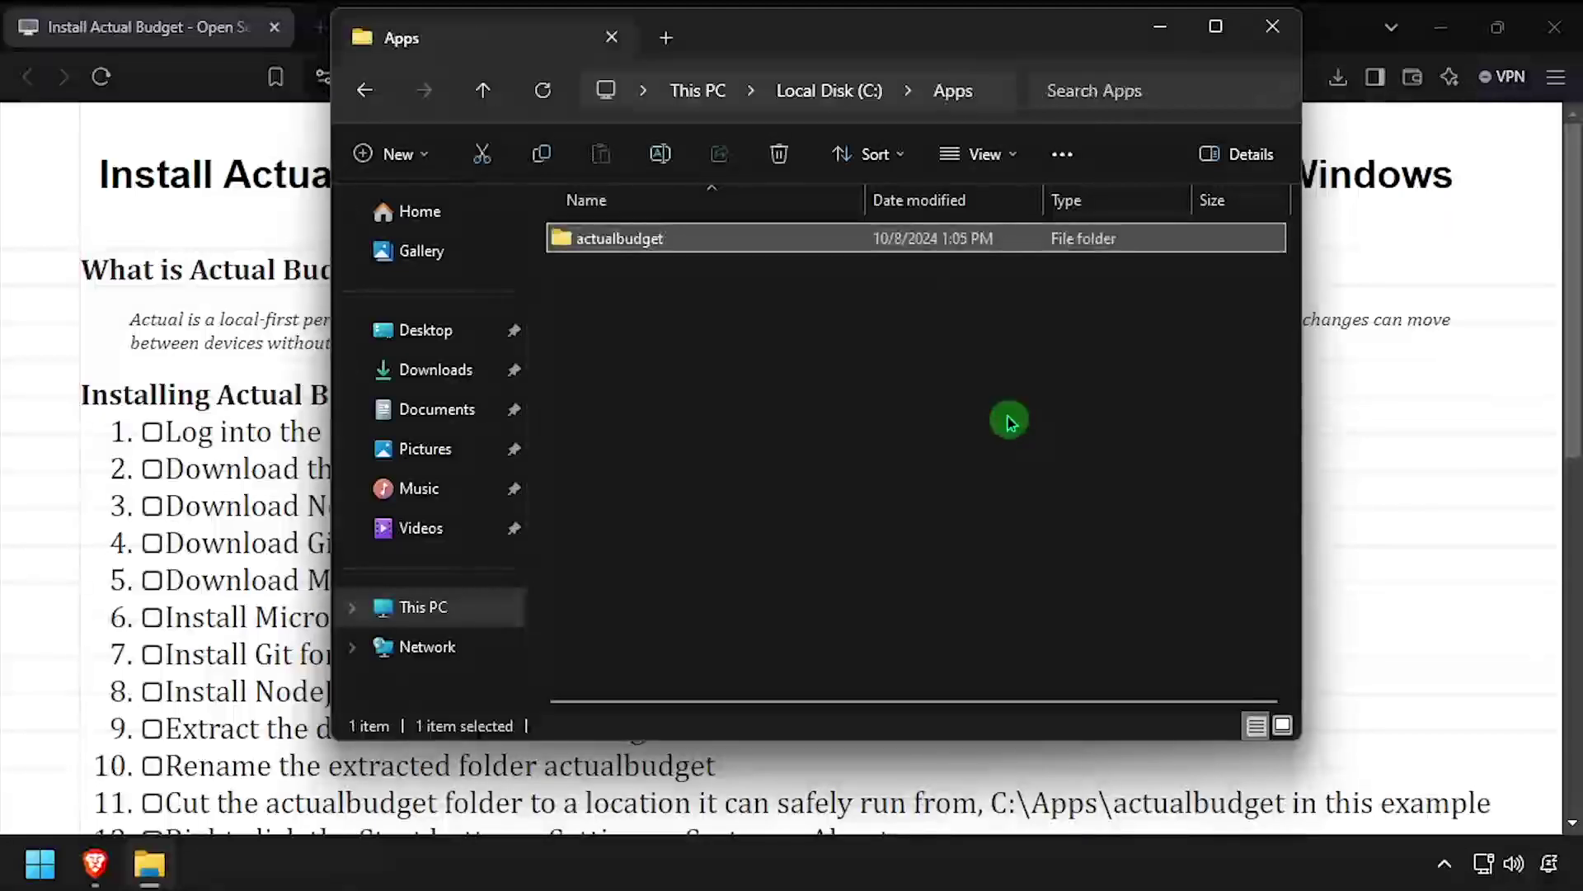
right_click(39, 863)
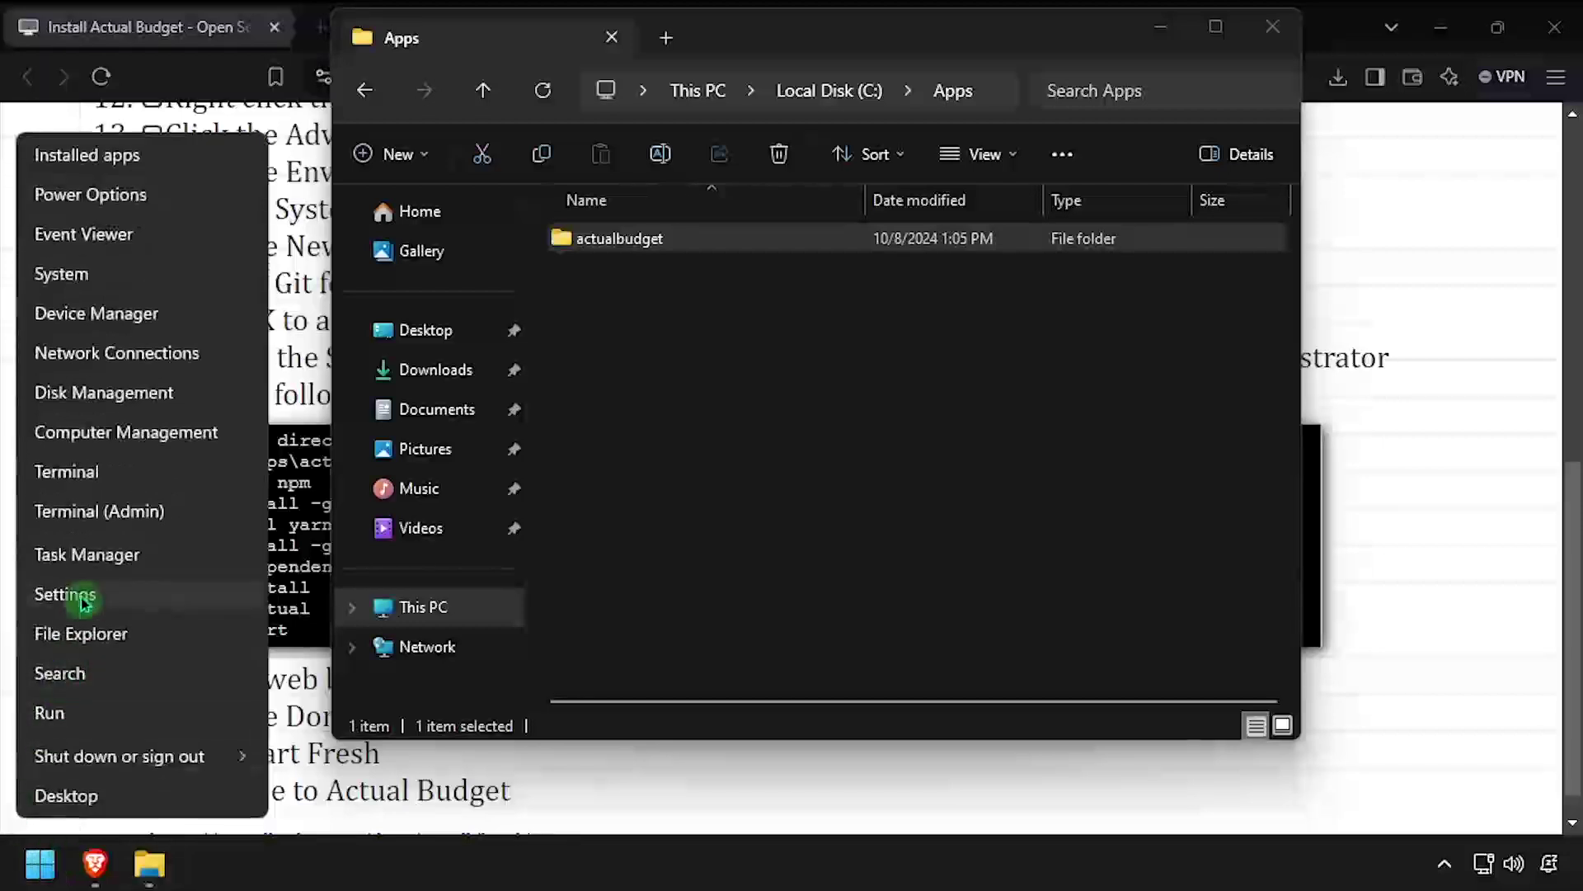
Go from Settings through System, About and Advanced system settings to Environment Variables
click(81, 598)
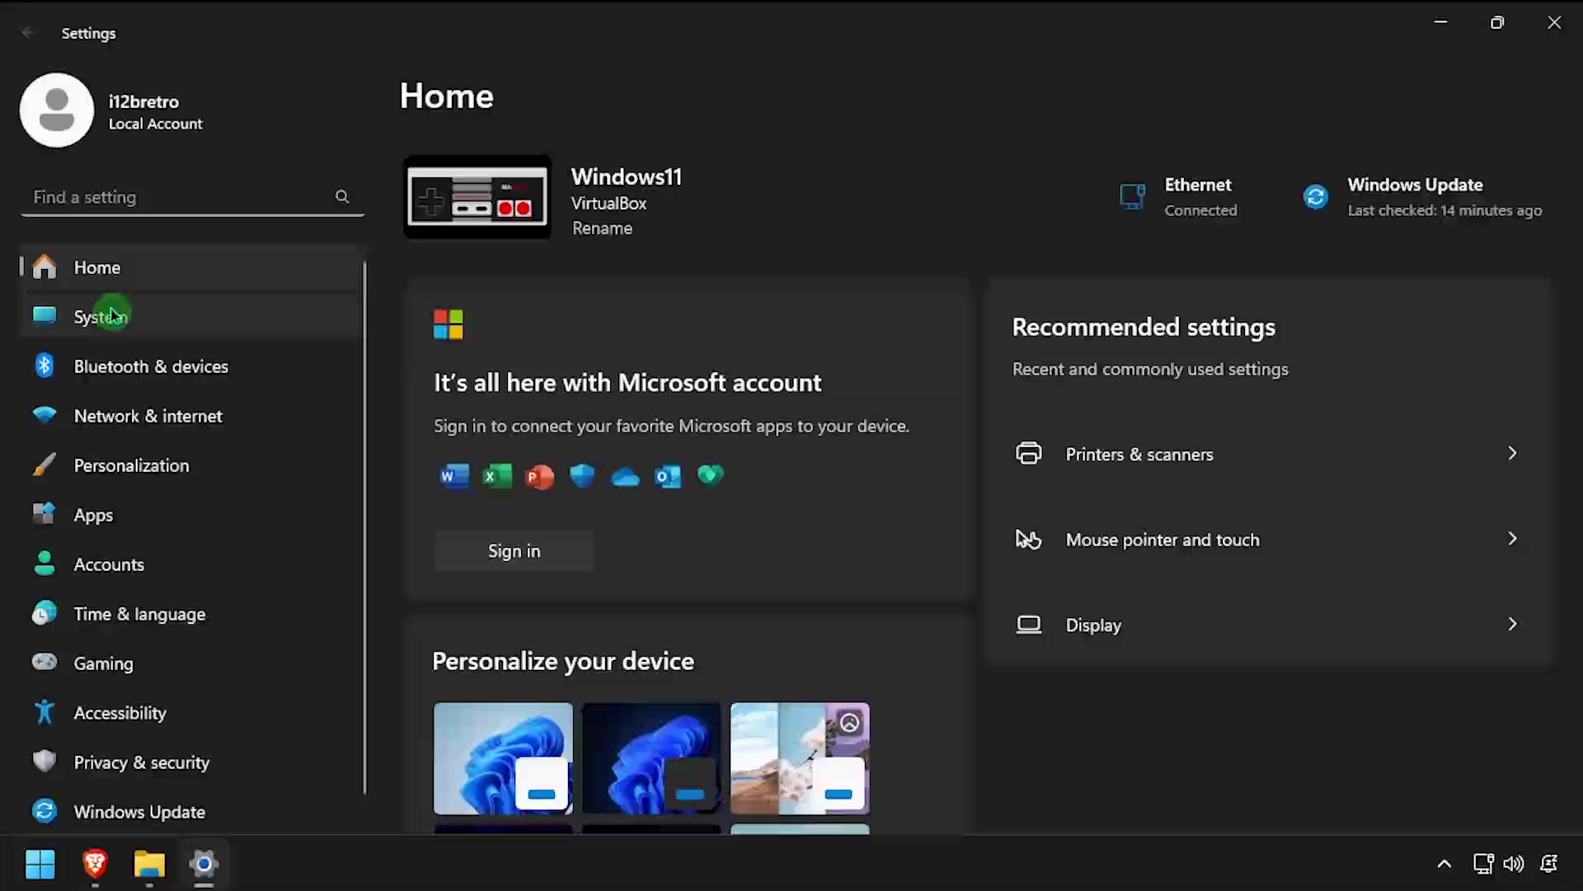
click(112, 314)
scroll(671, 753, down, 10)
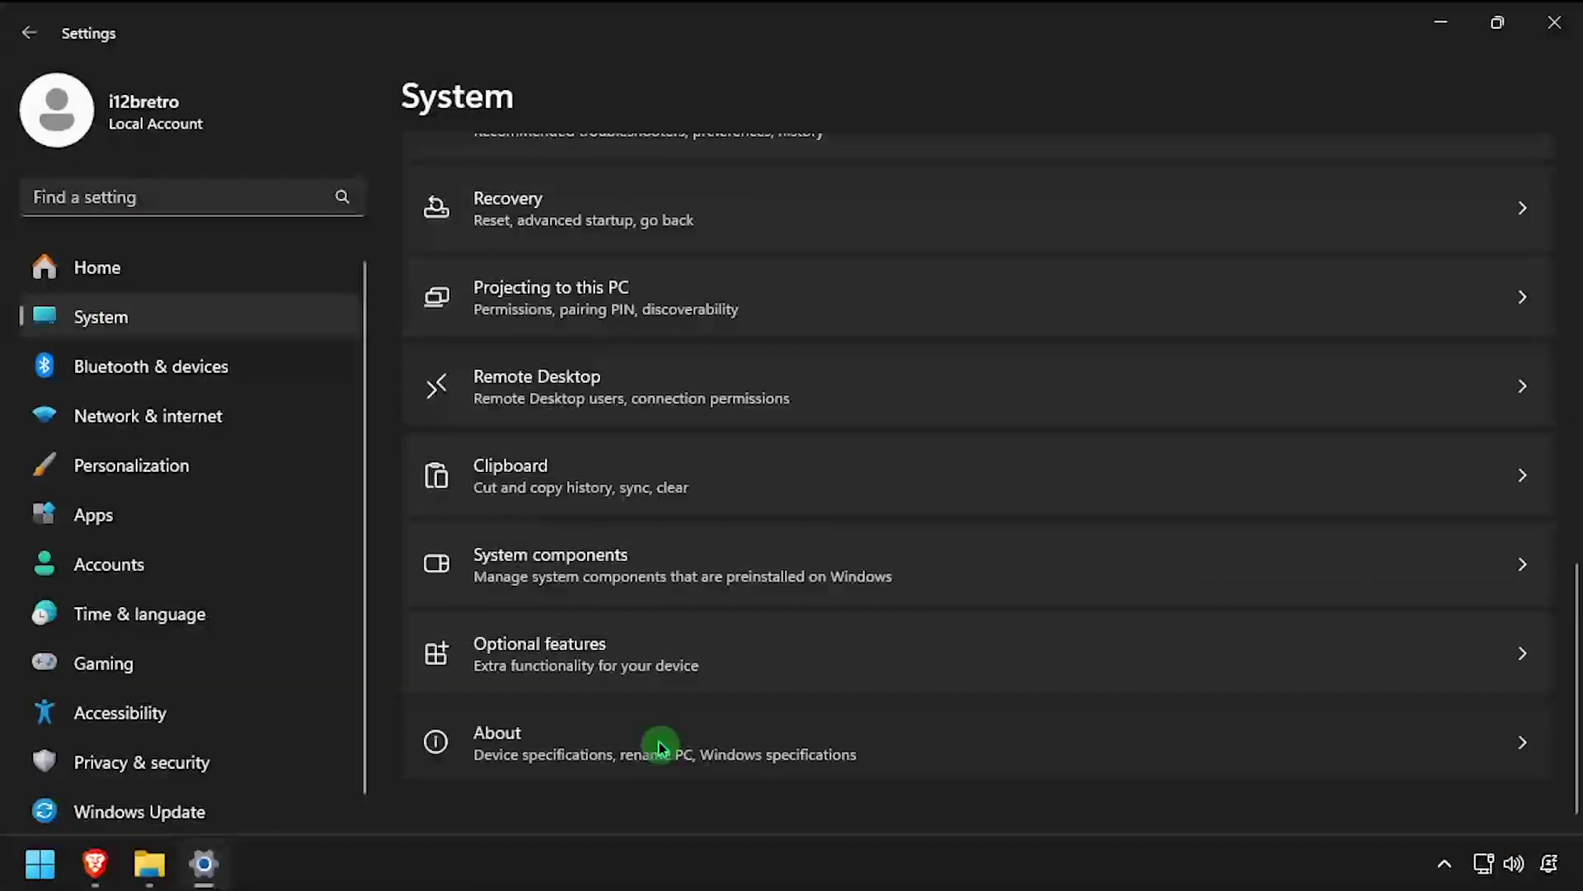
click(660, 740)
click(994, 602)
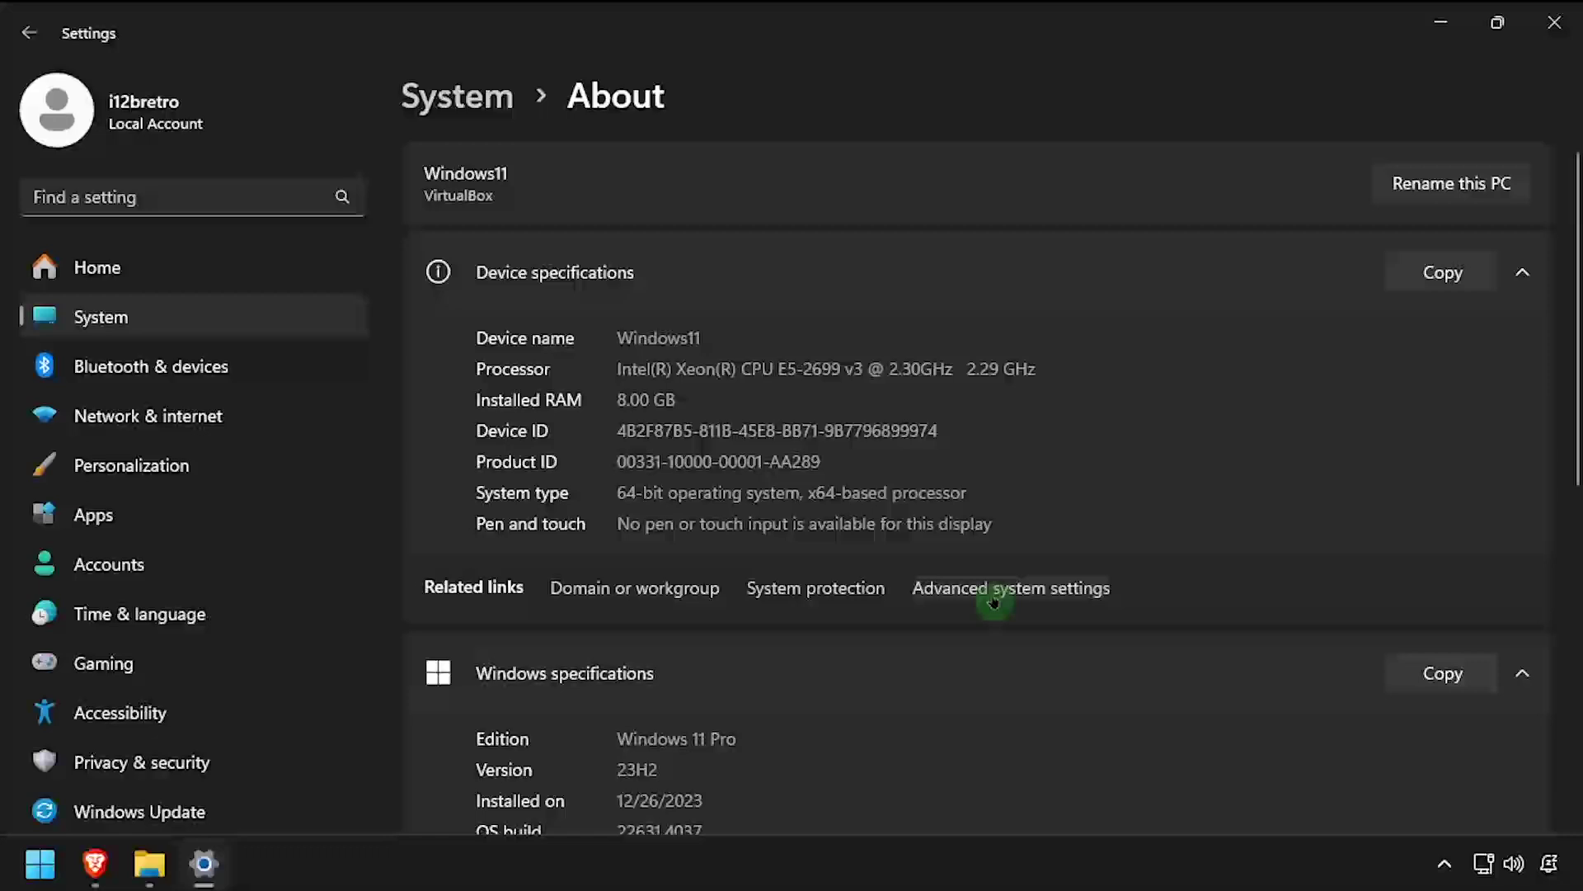
click(531, 588)
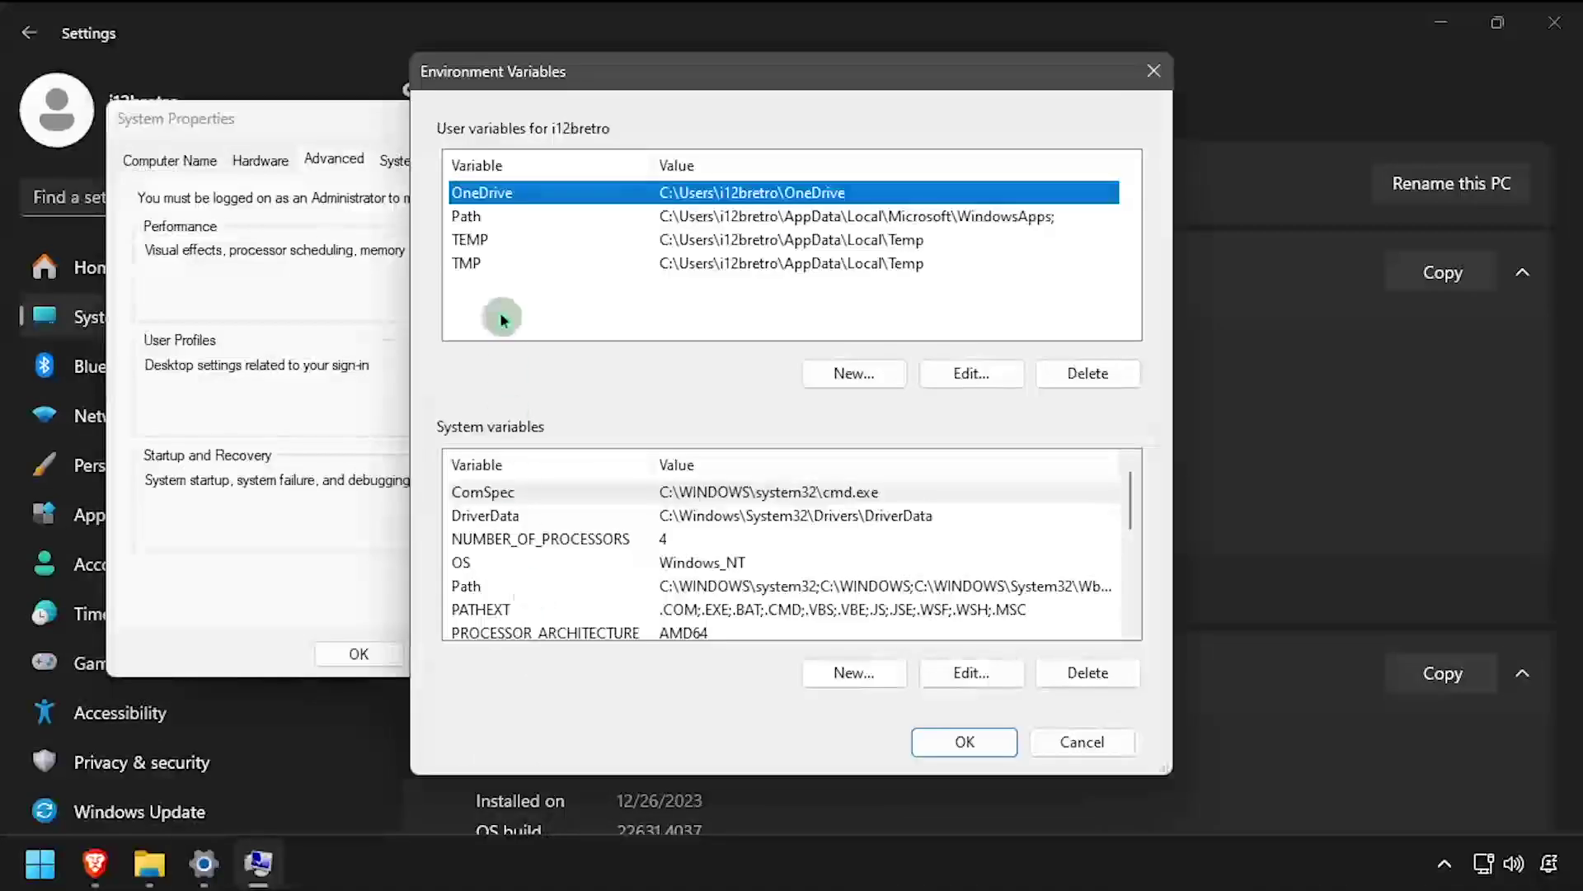
Add a new system Path entry pointing to C:\Program Files\Git\bin
scroll(510, 554, down, 3)
scroll(498, 532, up, 2)
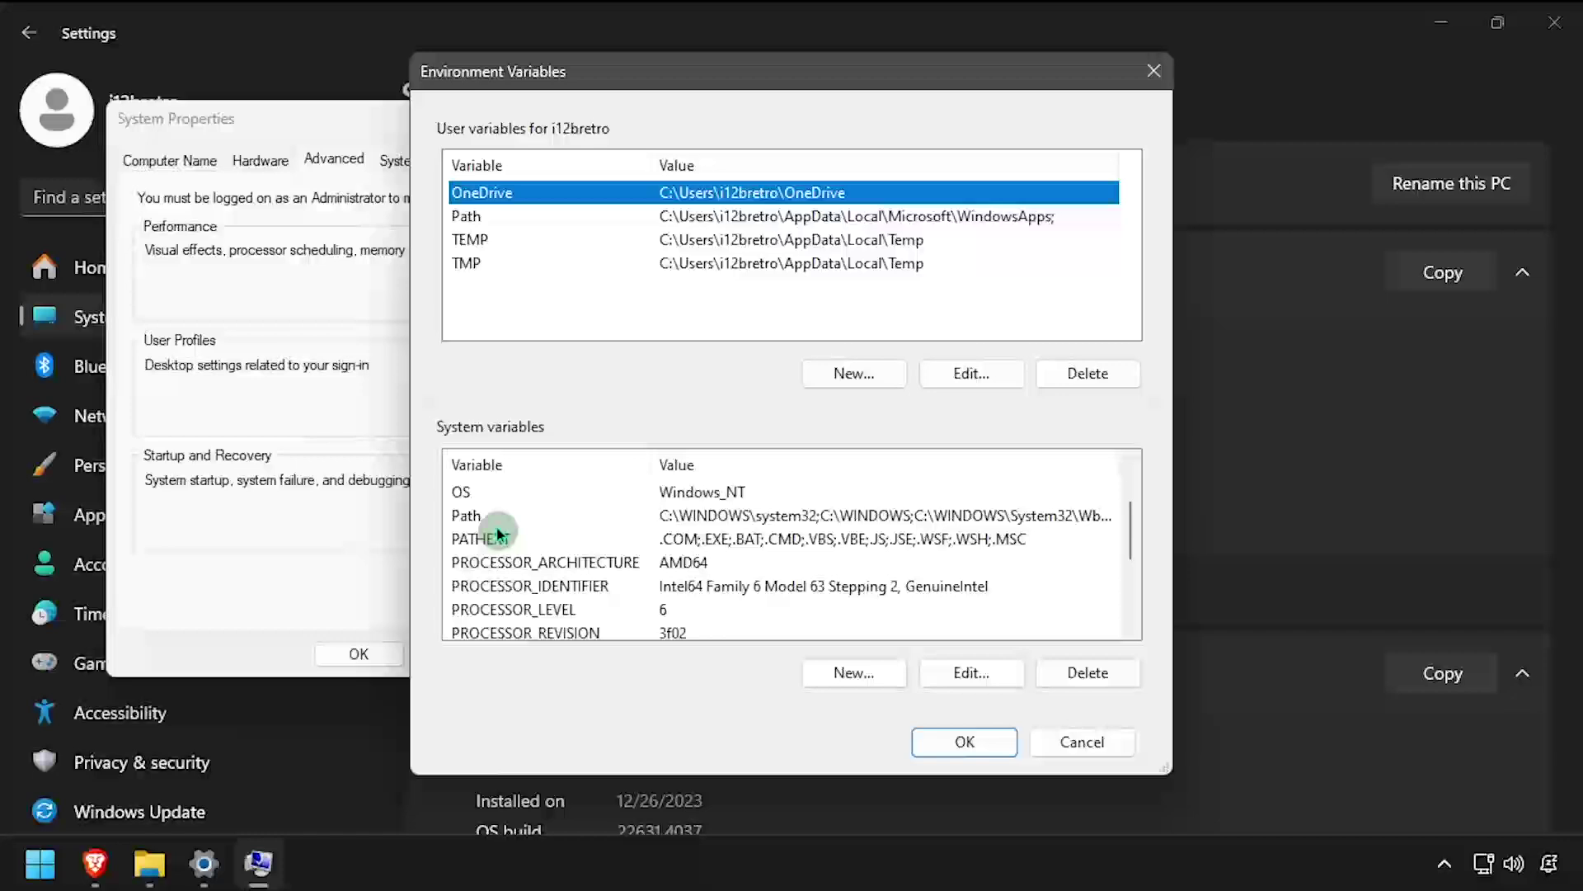
click(496, 523)
click(982, 674)
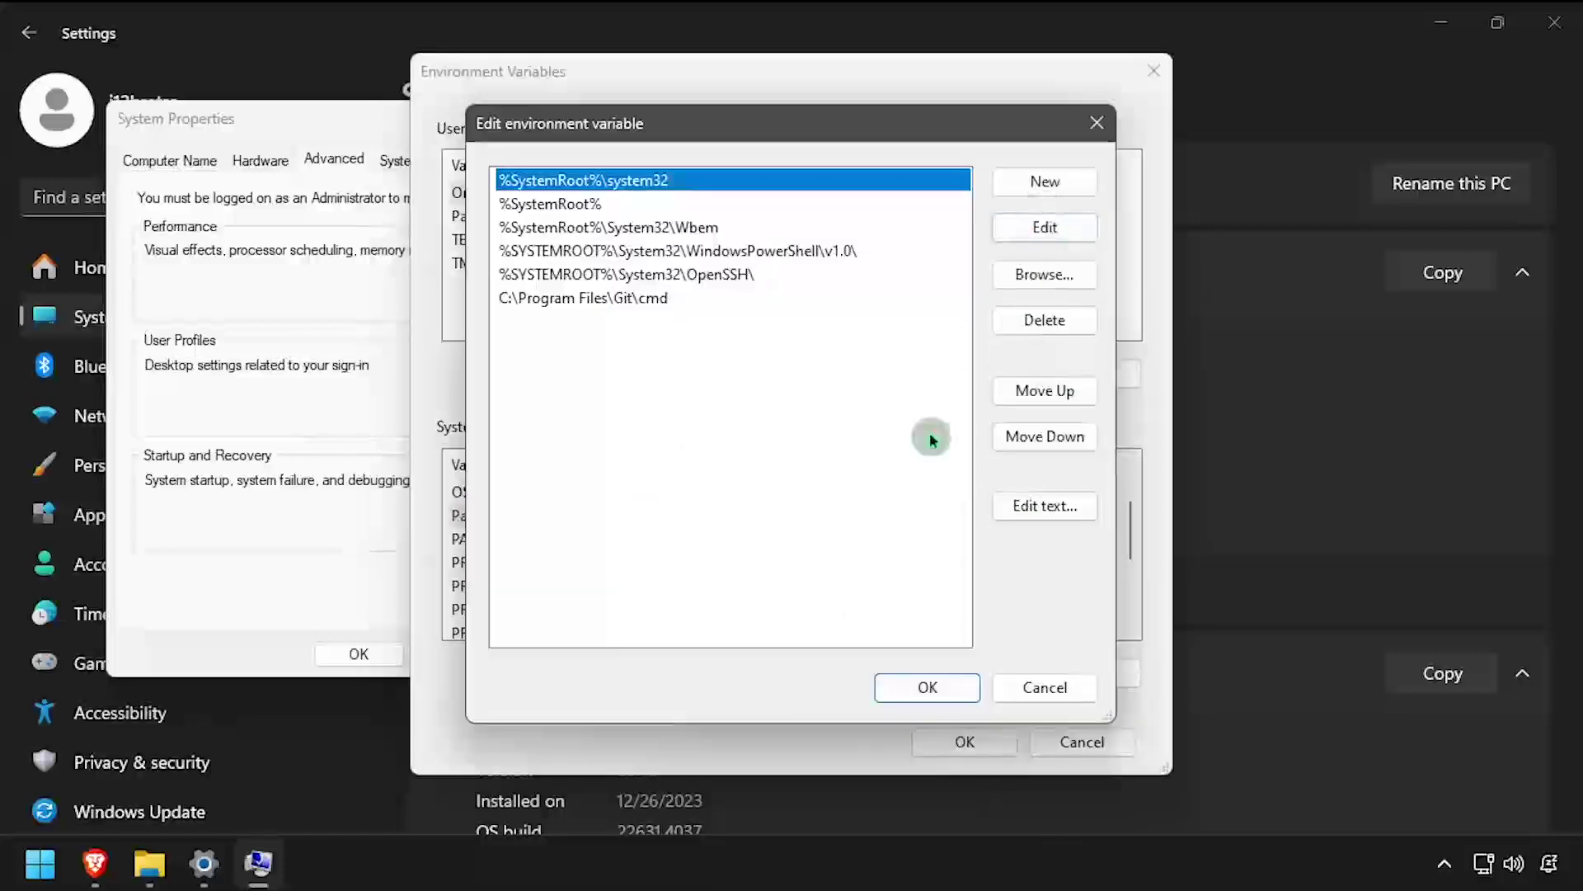
click(1045, 182)
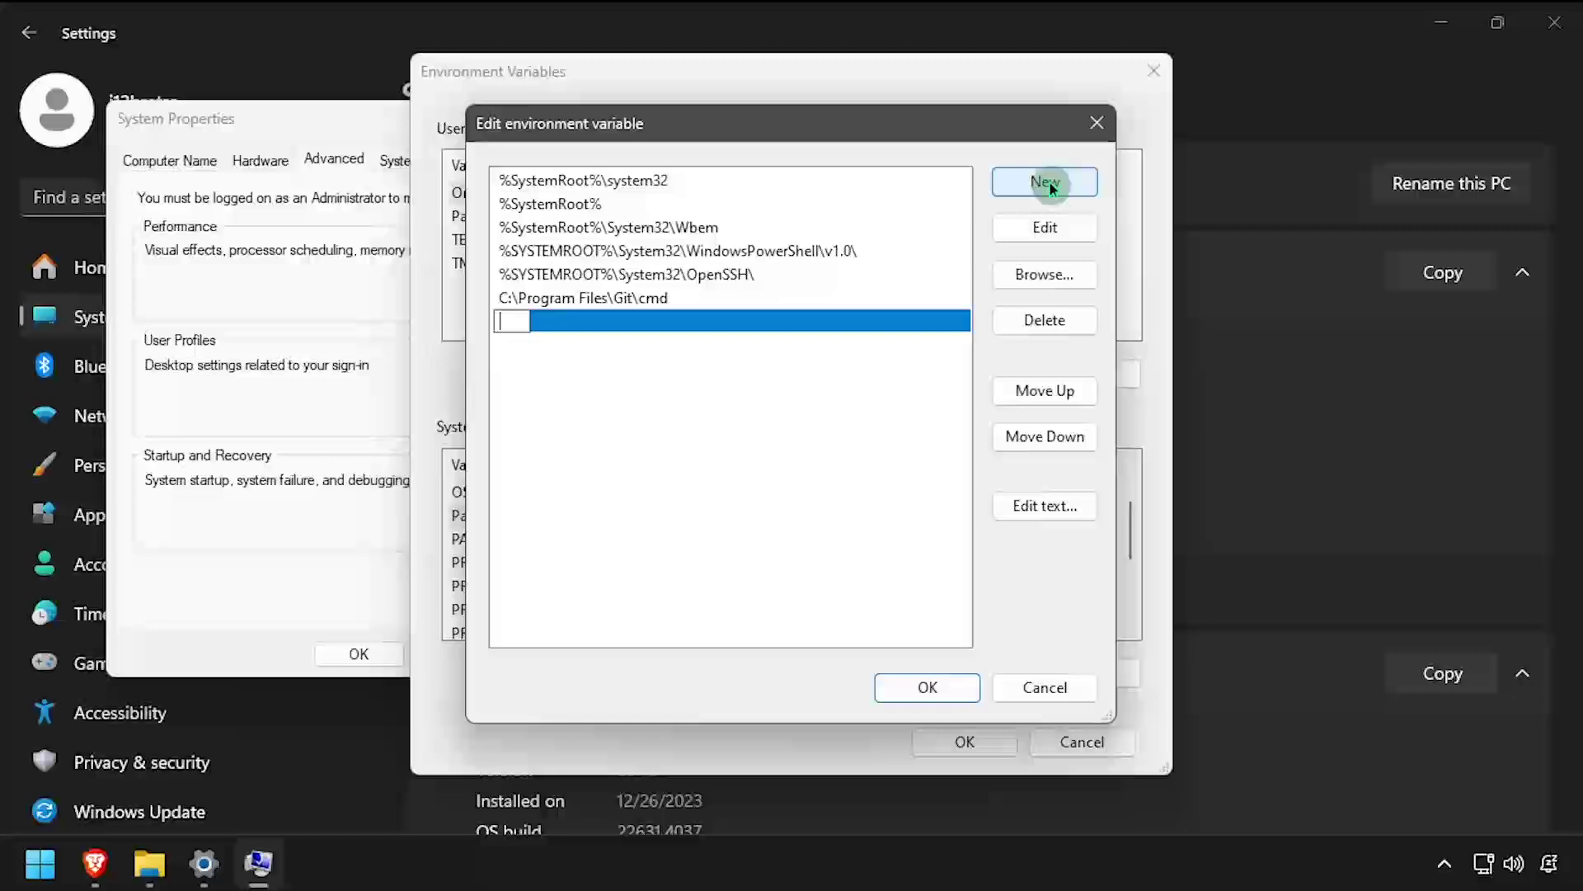
click(1048, 276)
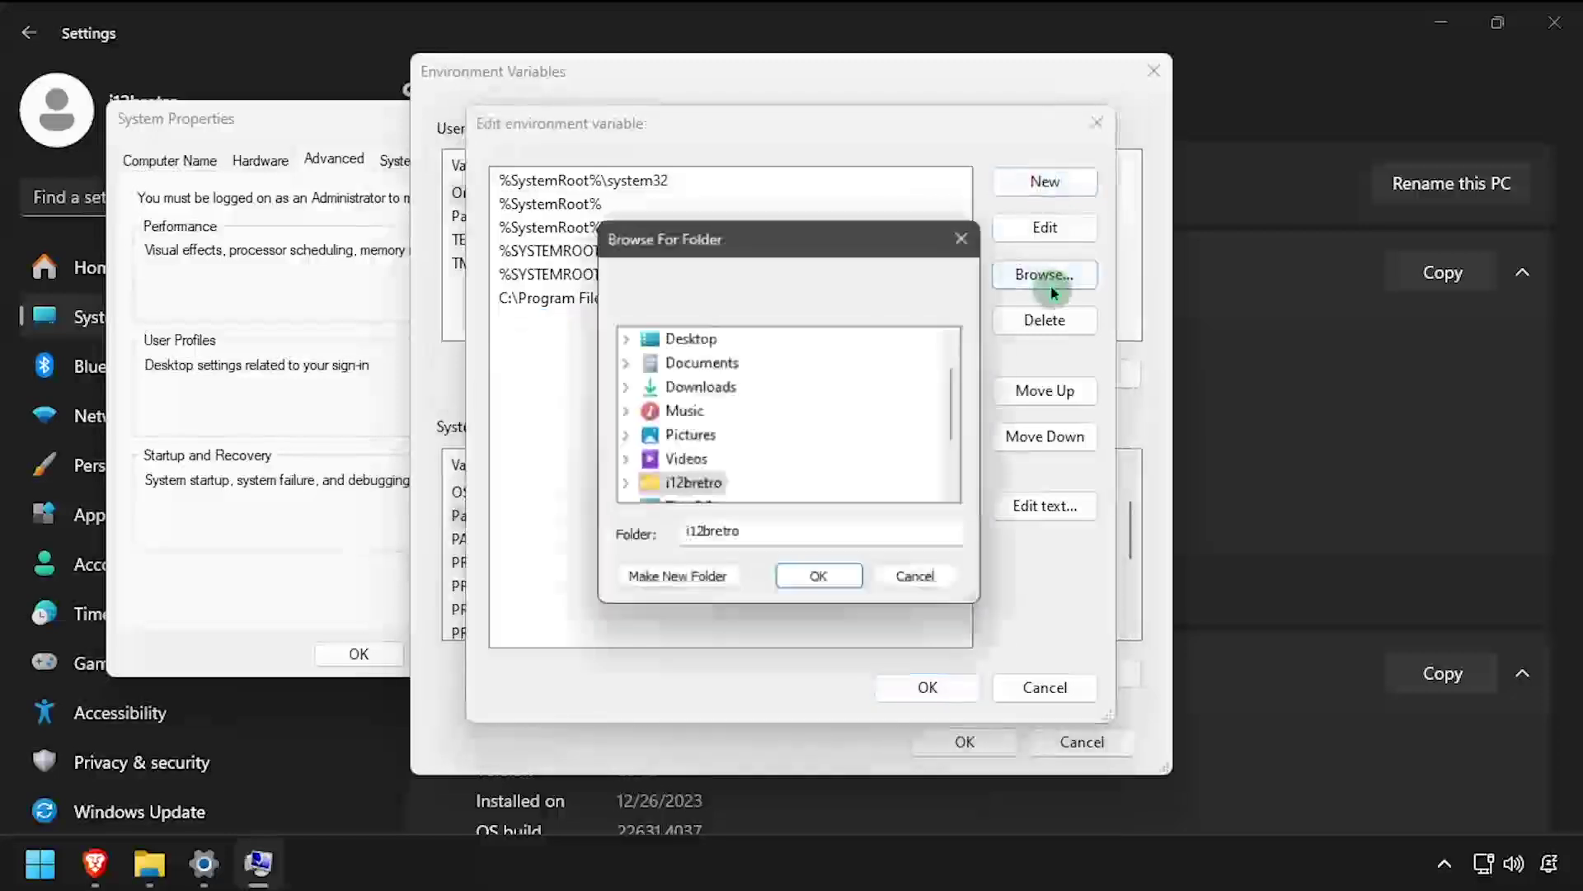
scroll(631, 466, down, 2)
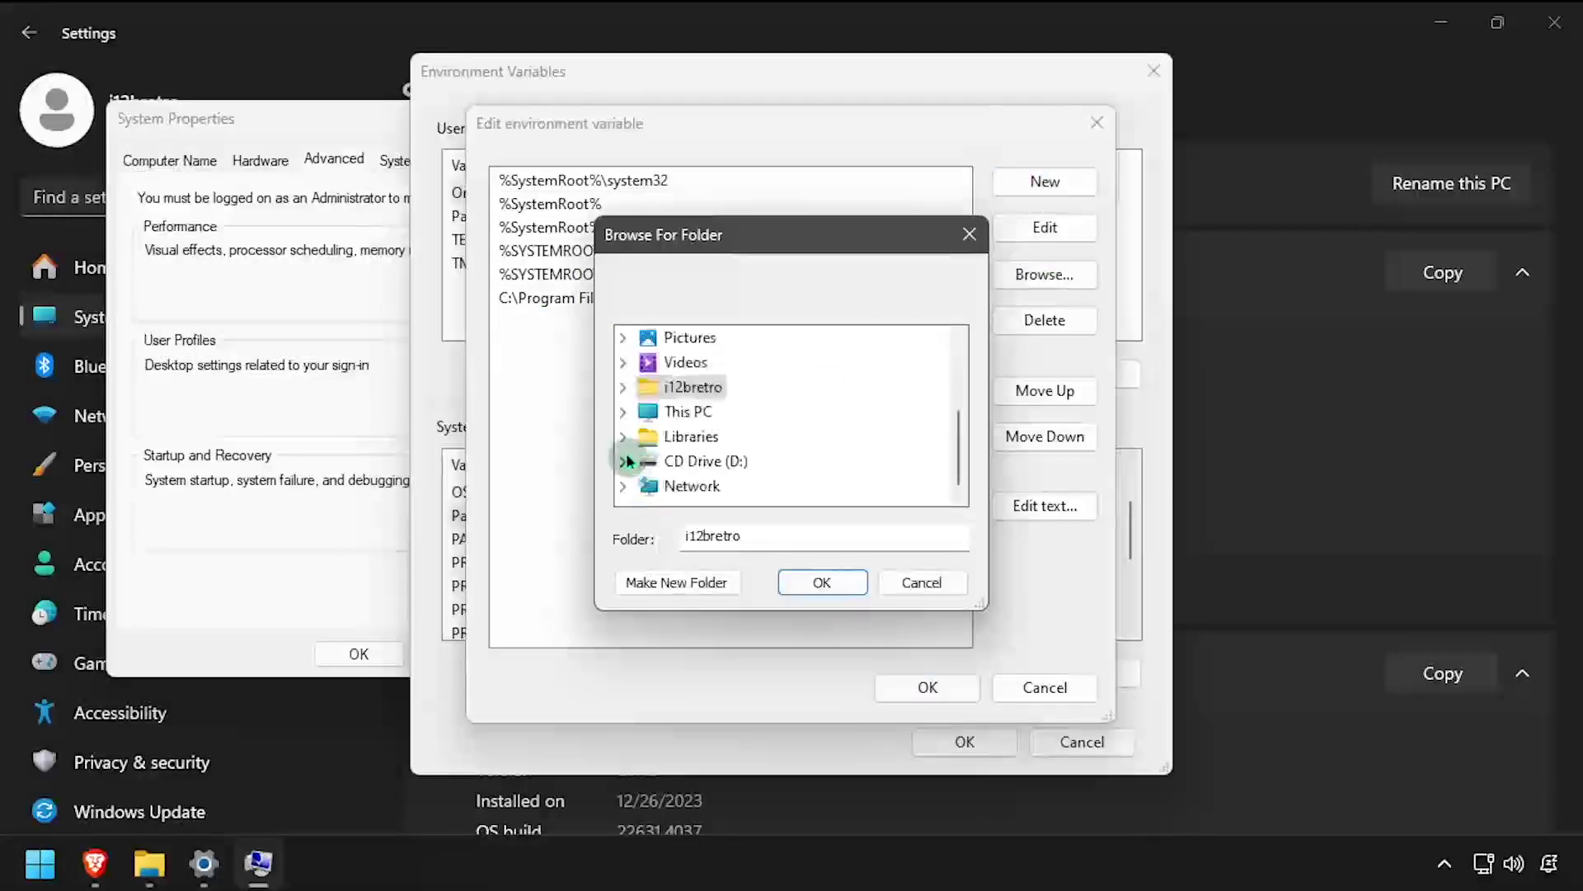
click(622, 410)
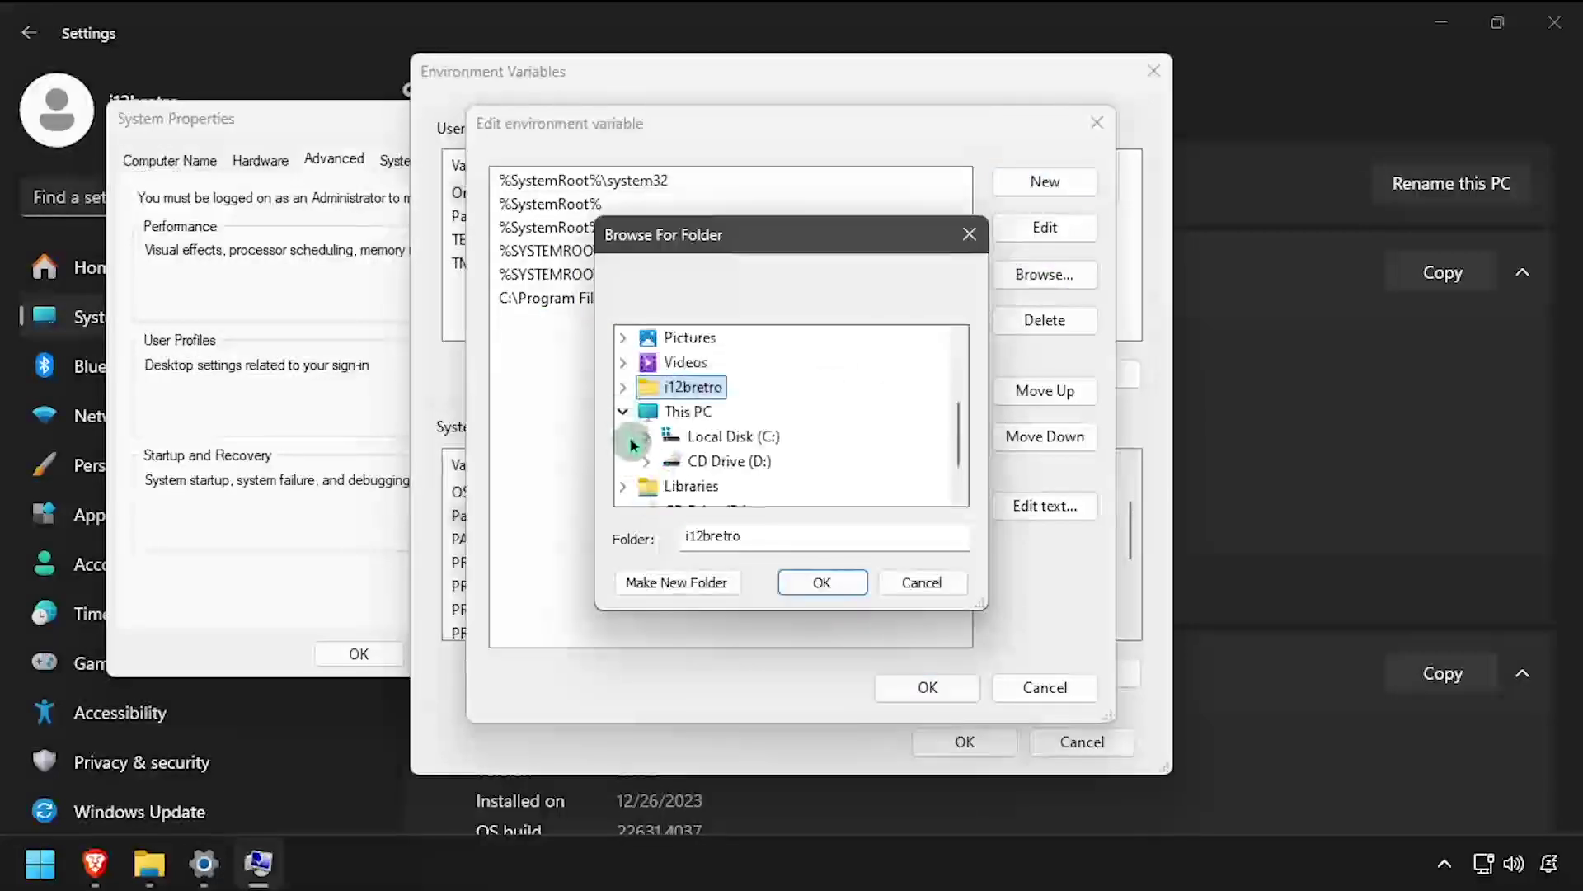
click(633, 445)
click(670, 412)
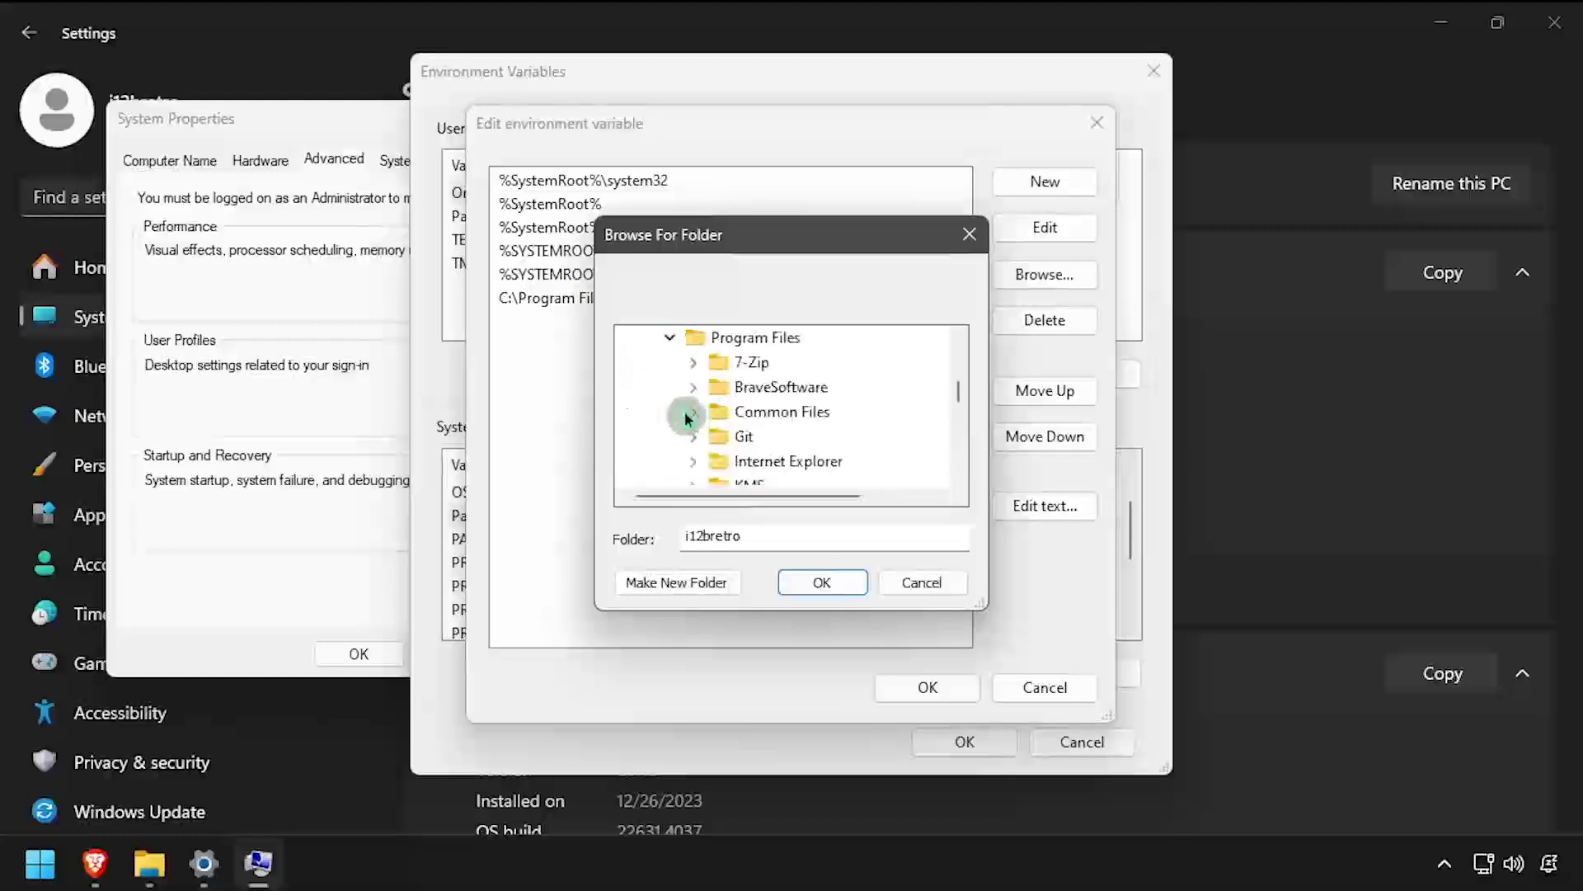
click(698, 441)
click(762, 363)
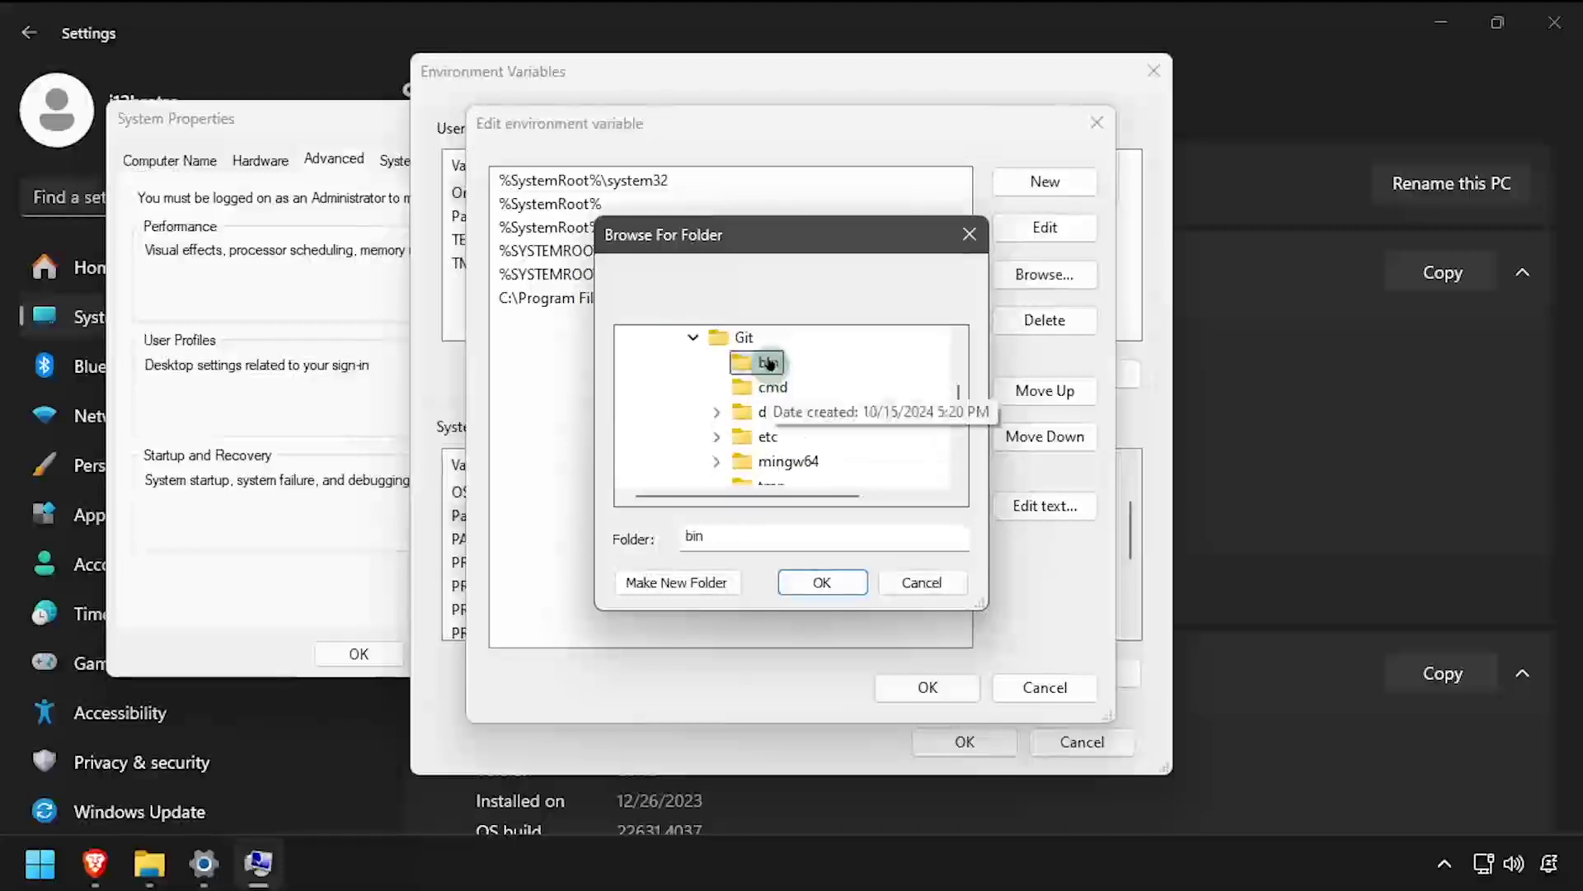
click(834, 574)
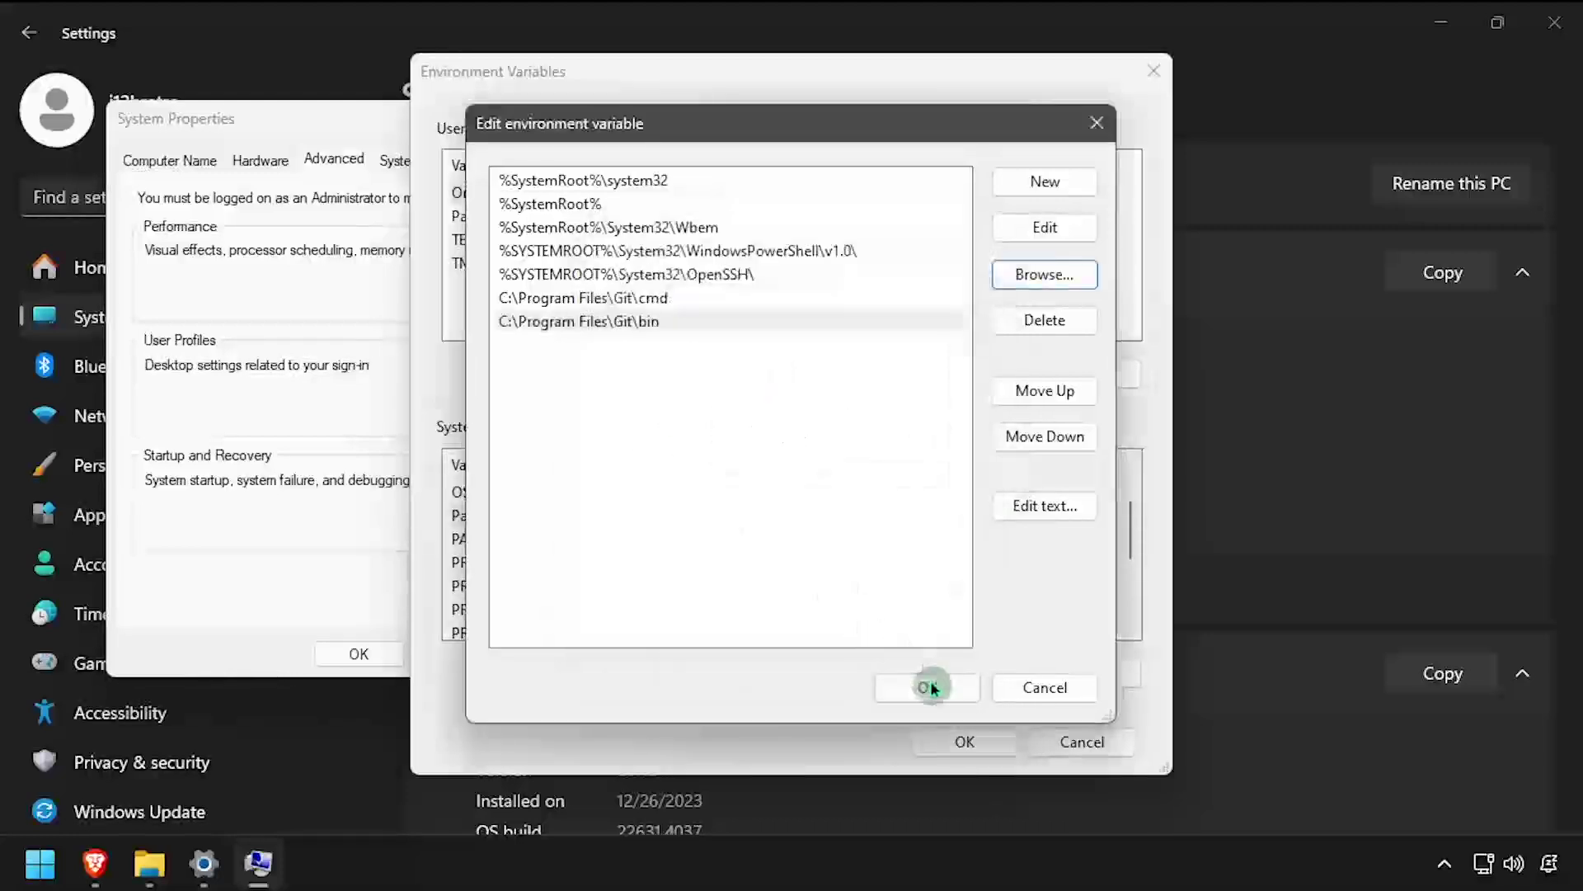
Confirm the Path, environment variable and system properties dialogs, then close Settings
click(927, 685)
click(965, 741)
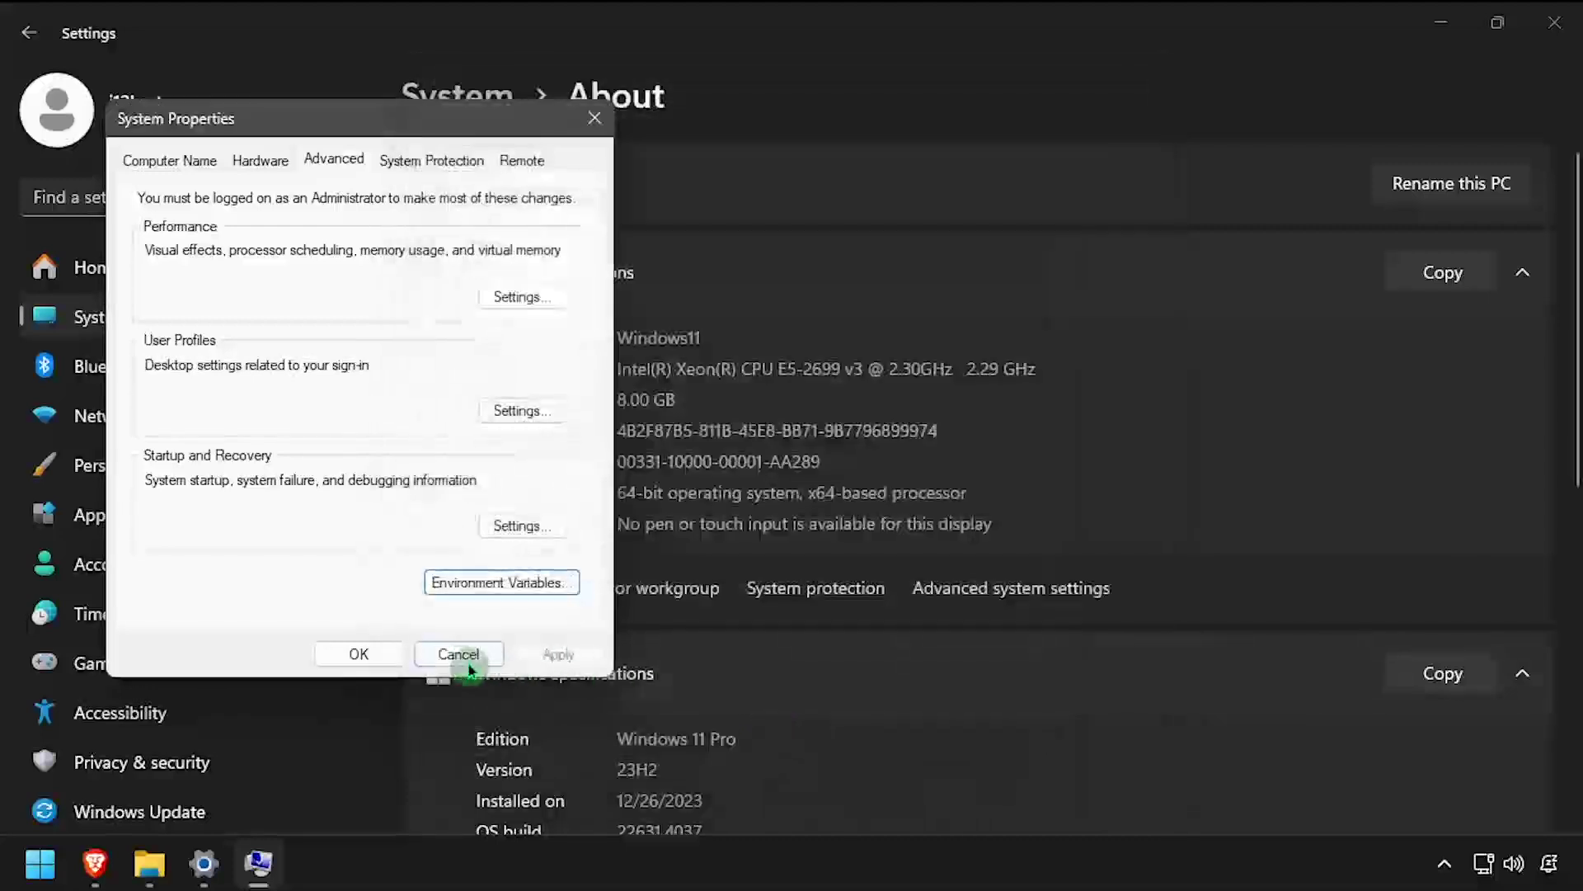
click(391, 665)
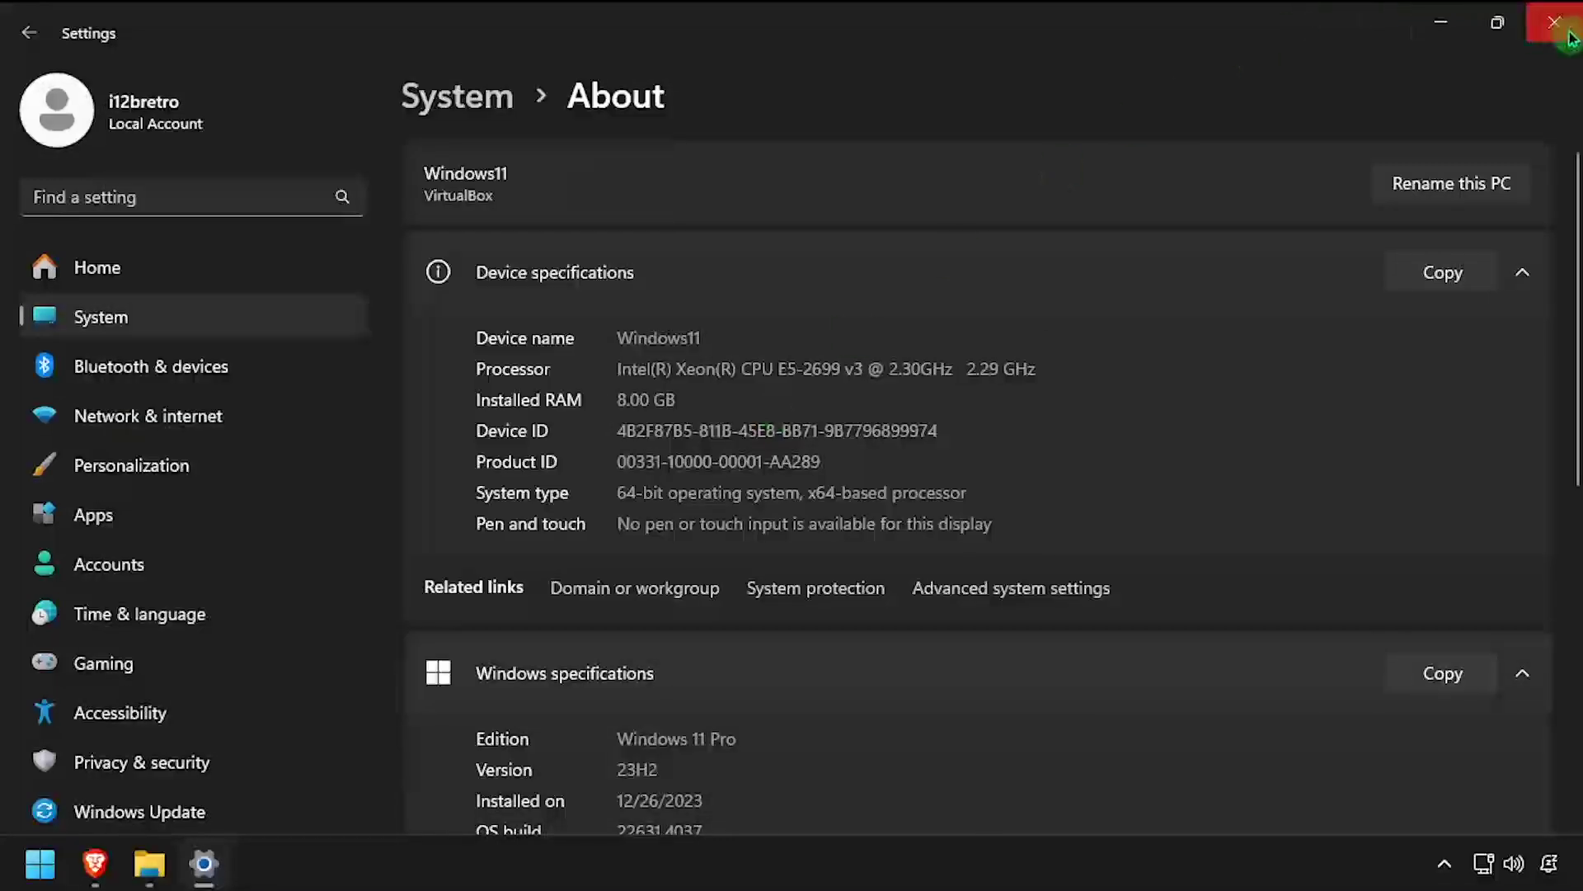
click(1554, 23)
click(656, 434)
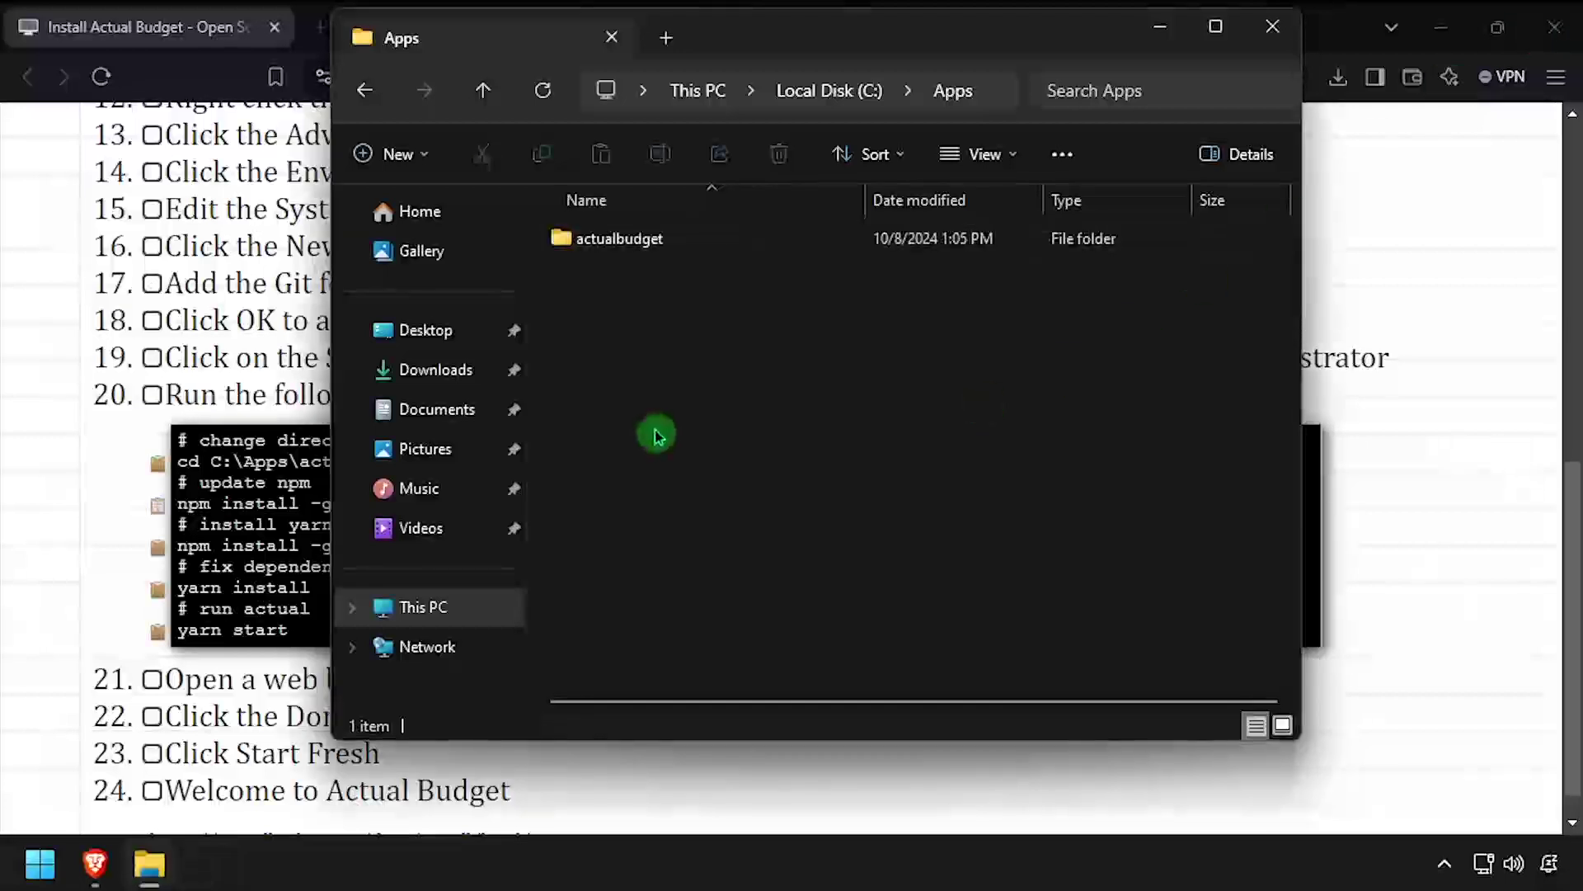
Return to the Downloads folder and launch node-v16.20.2-x64.msi
click(366, 92)
click(367, 92)
click(366, 92)
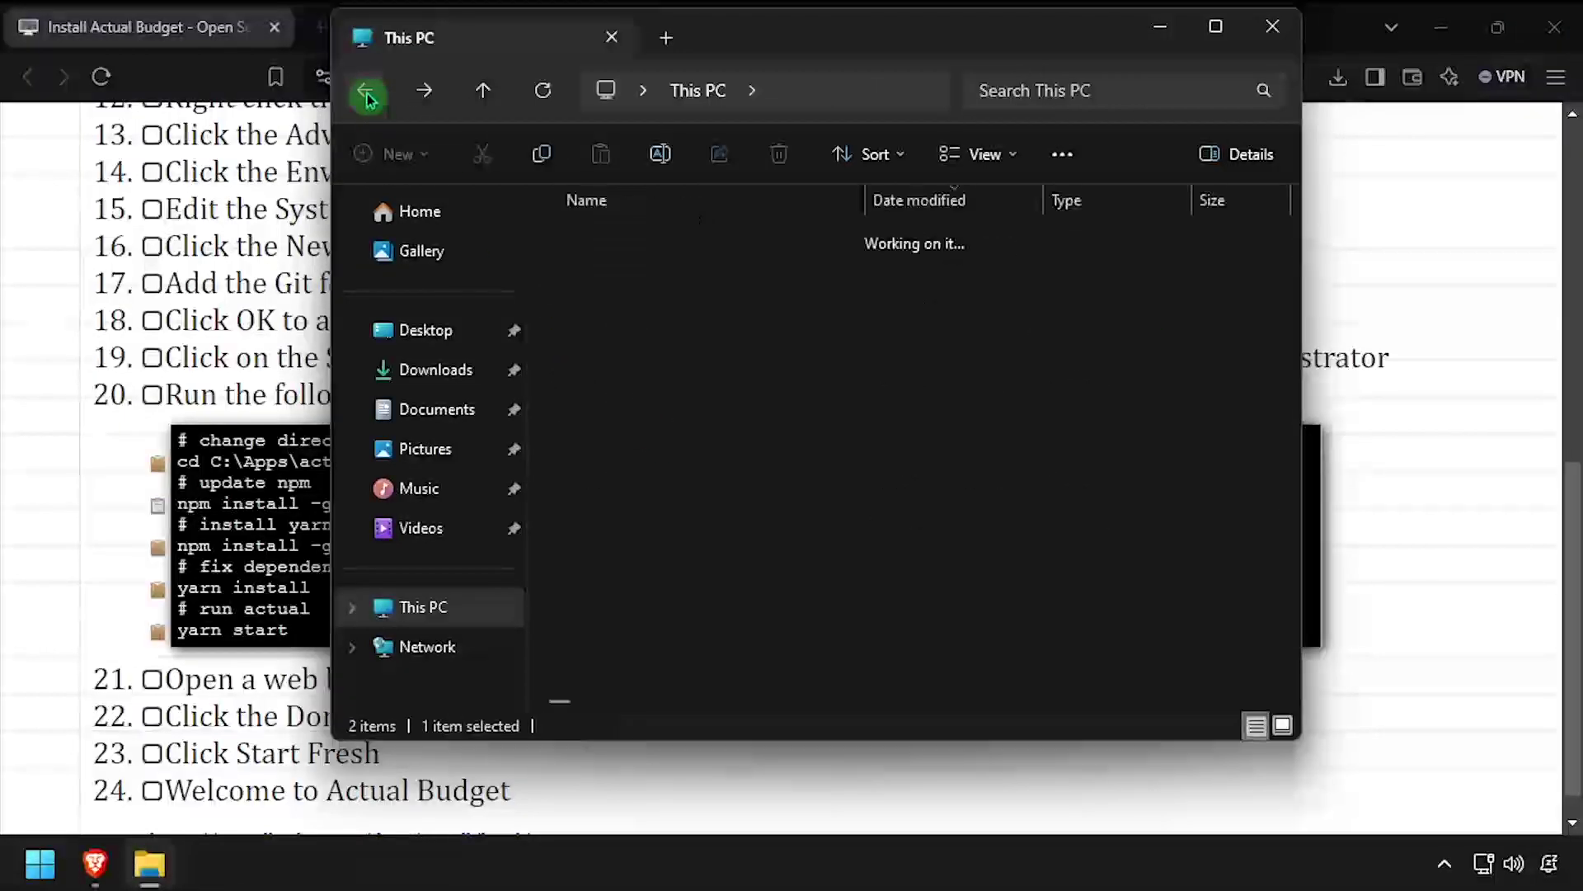
click(366, 94)
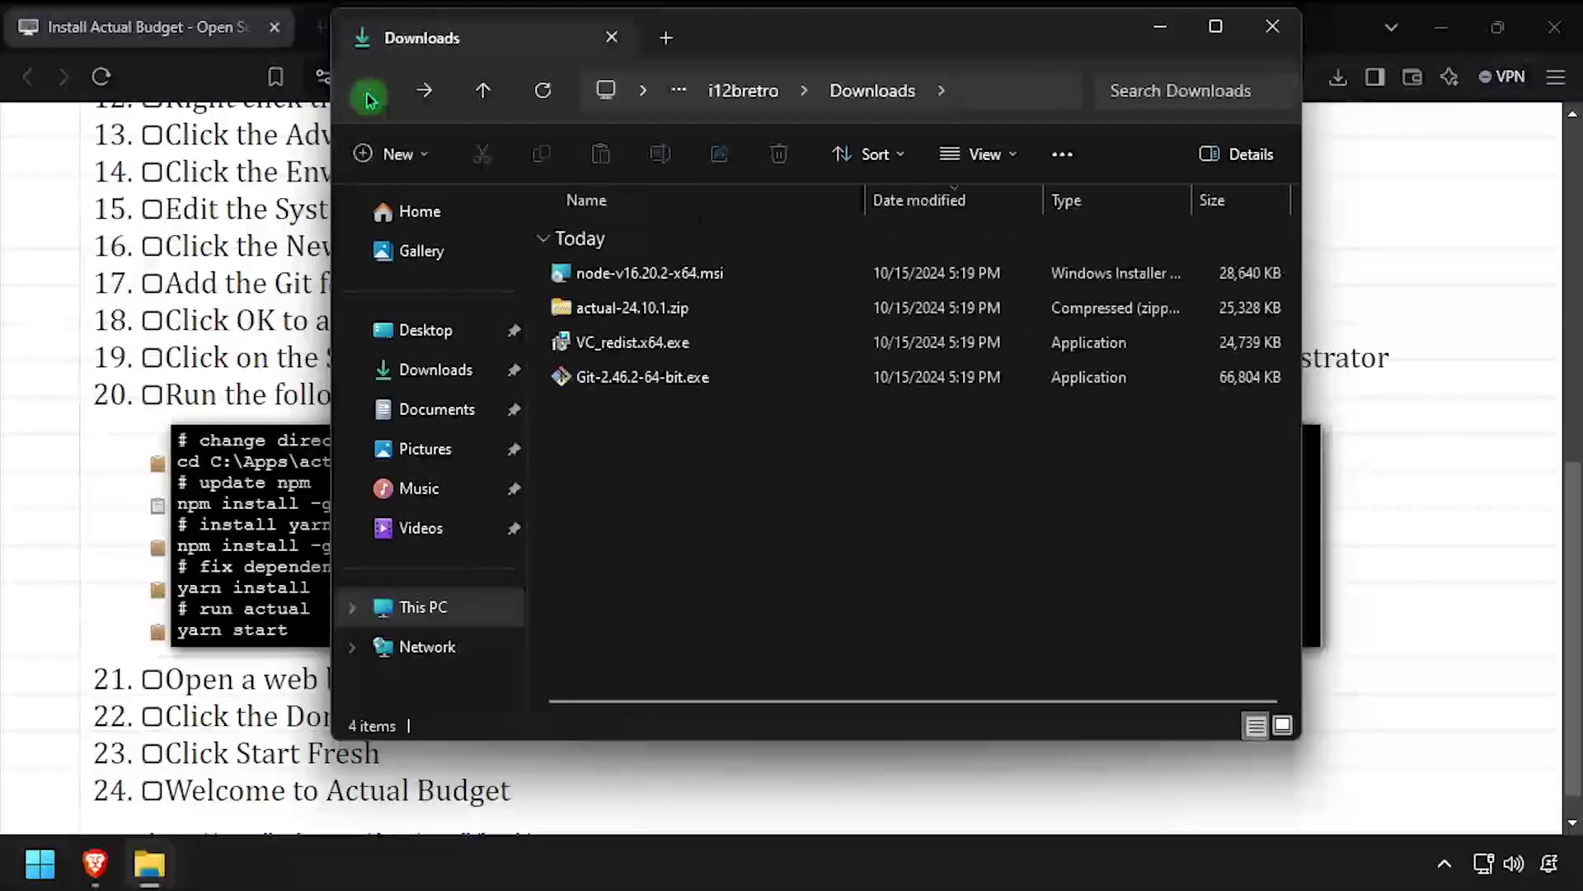
click(625, 282)
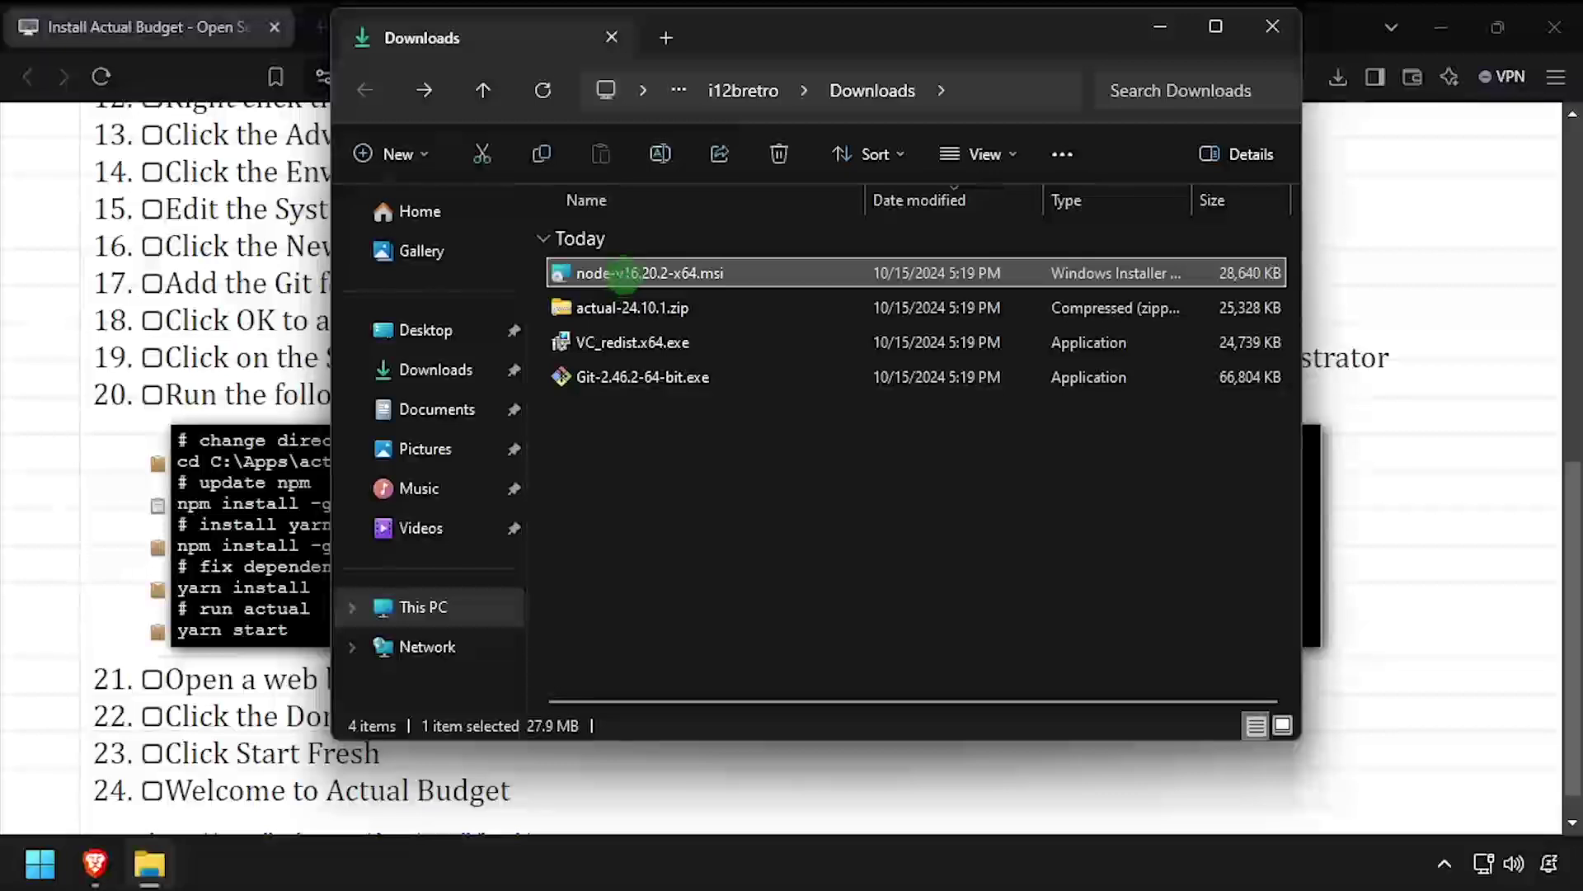
double_click(625, 274)
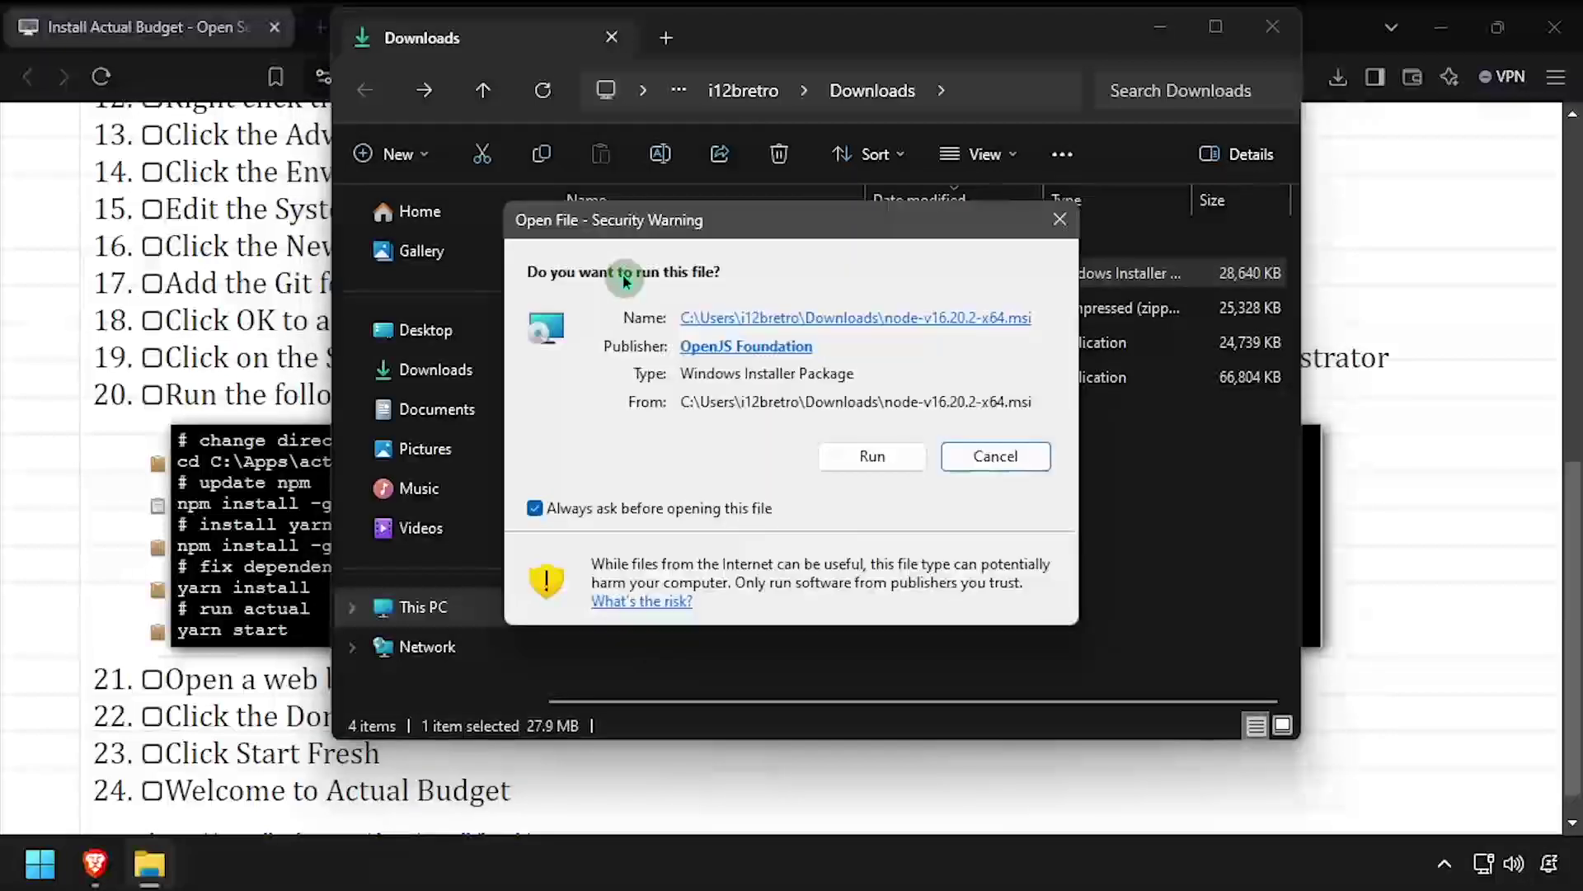
click(846, 458)
Accept the Node.js license, keep all default options, install, and finish the setup
click(924, 632)
click(789, 578)
click(923, 623)
click(925, 625)
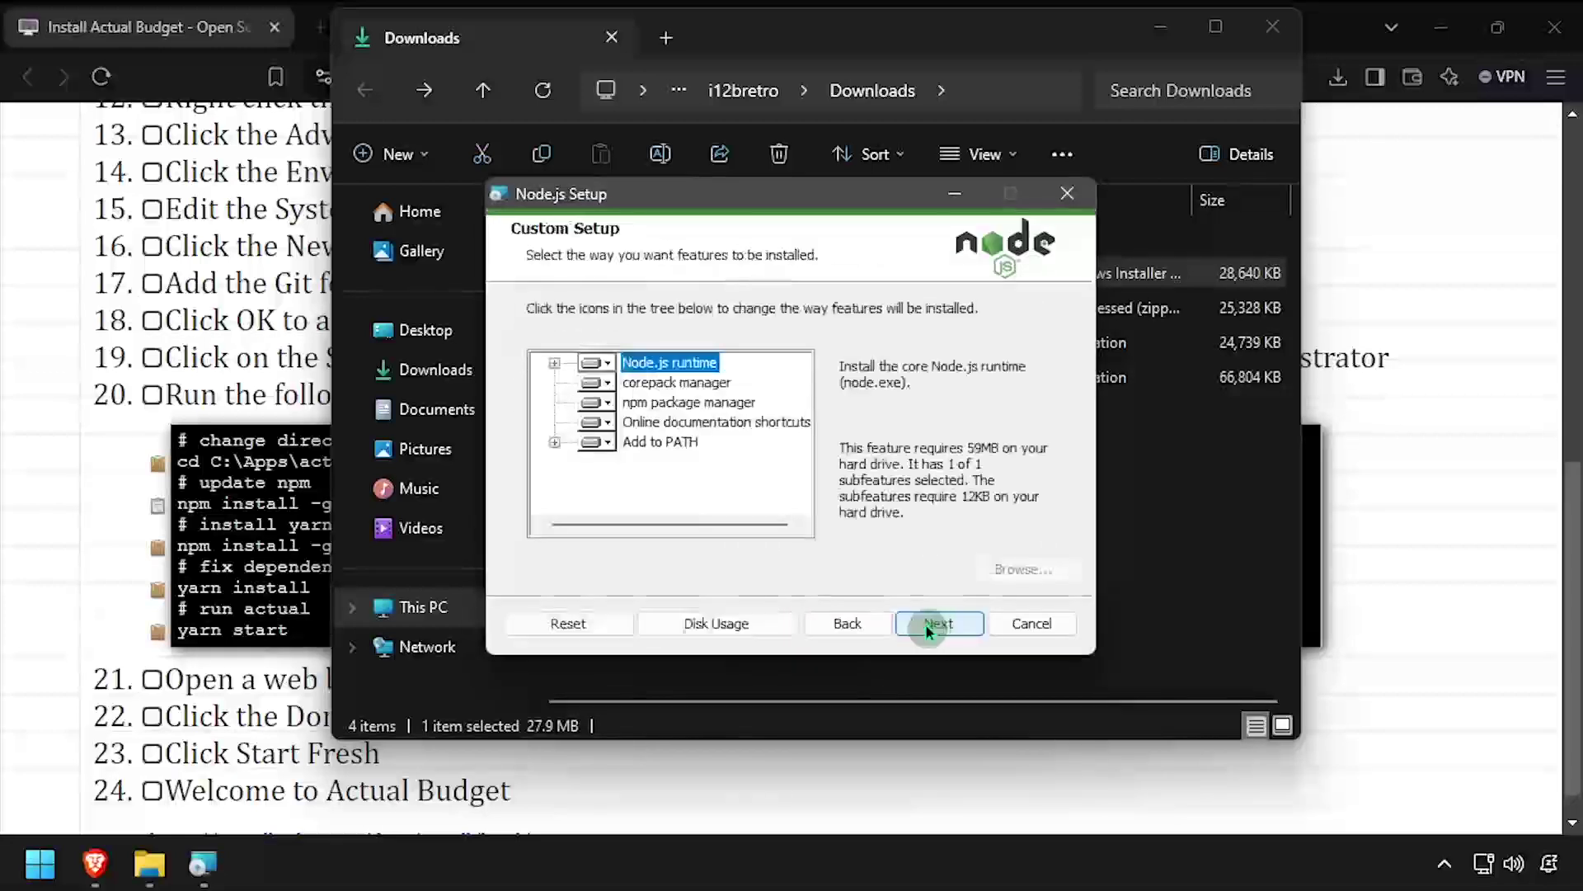
click(926, 623)
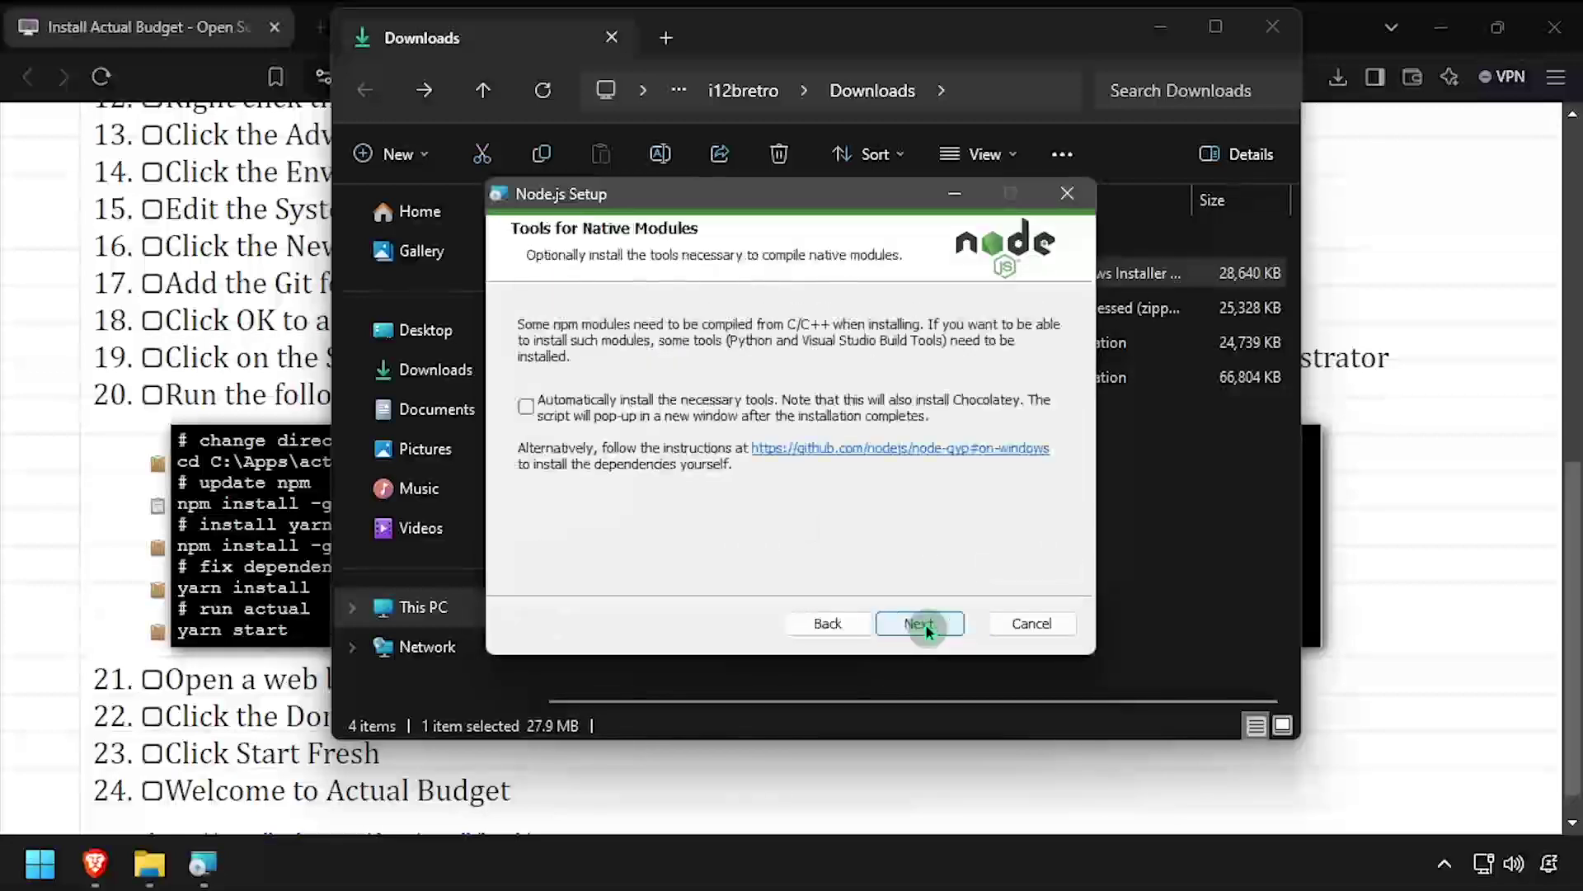
click(925, 623)
click(925, 623)
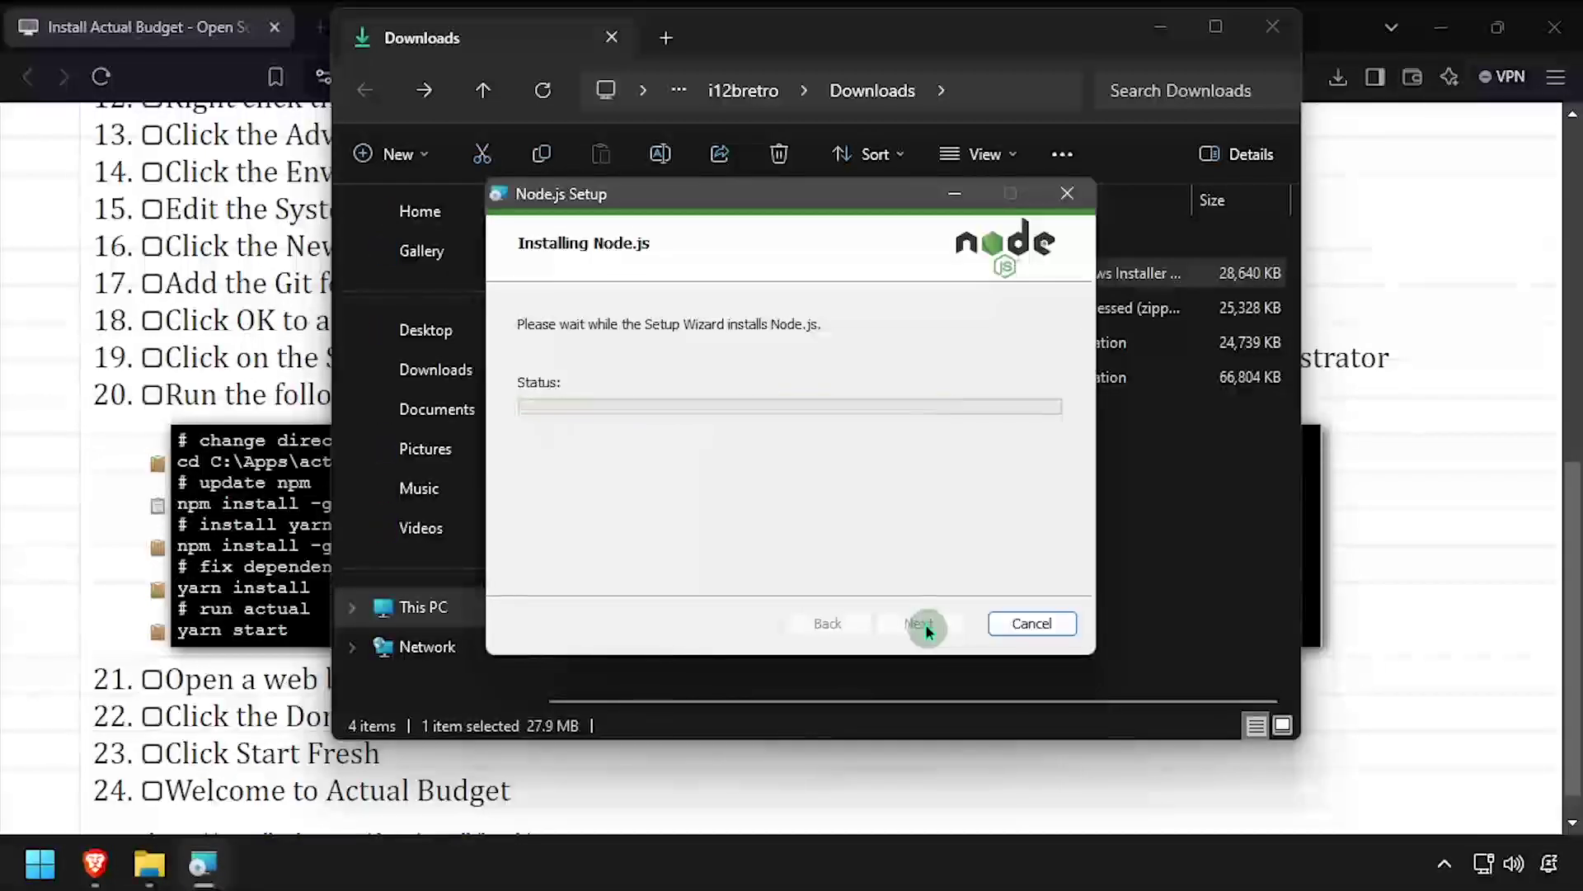
click(925, 623)
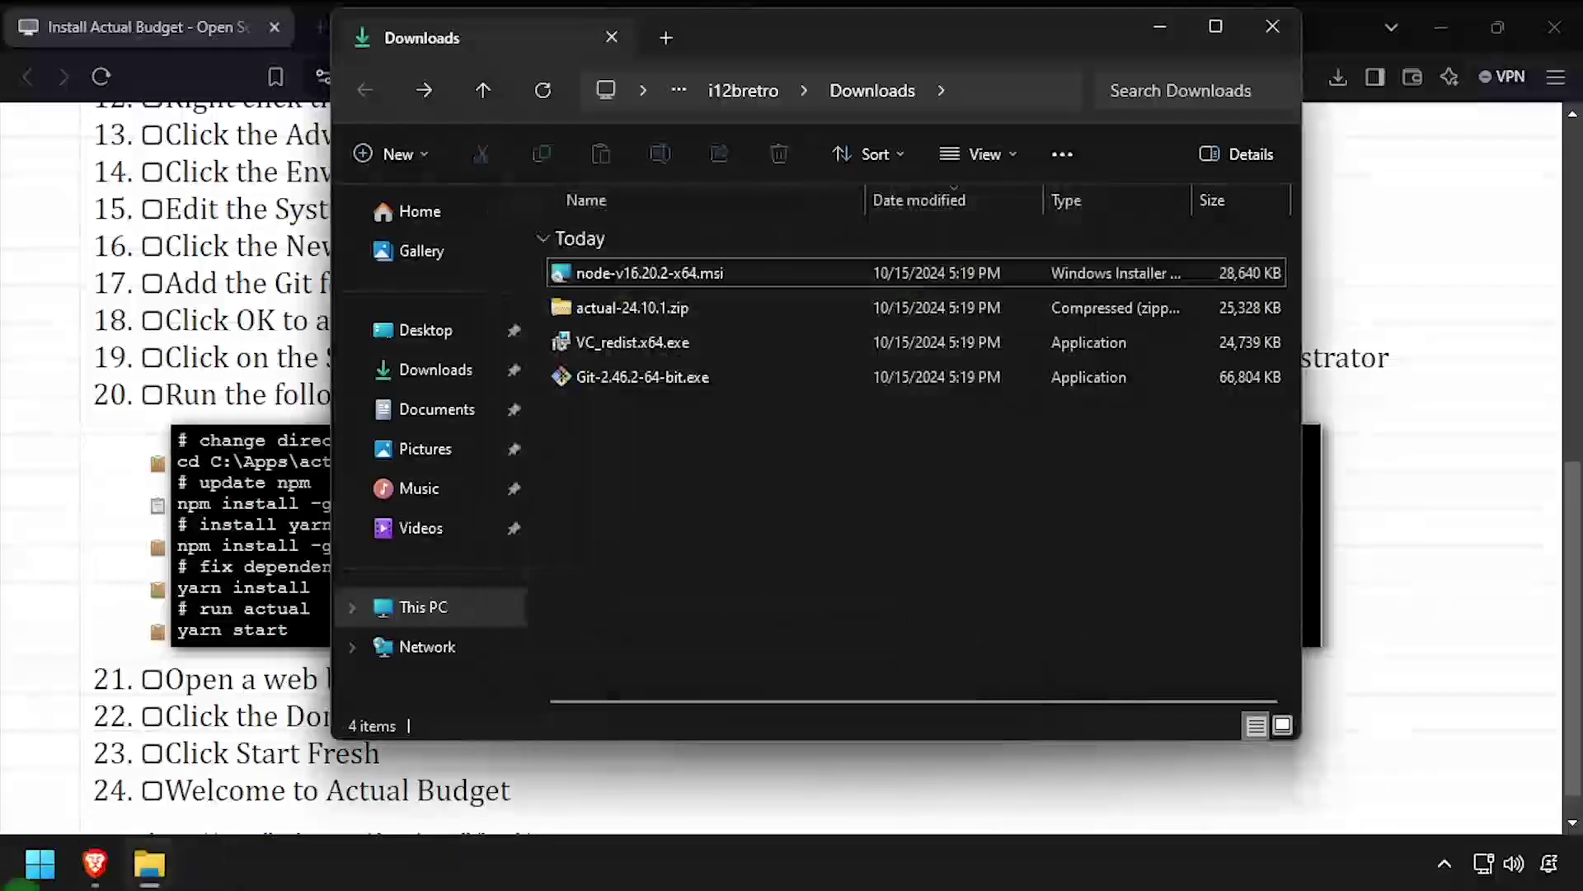
click(16, 867)
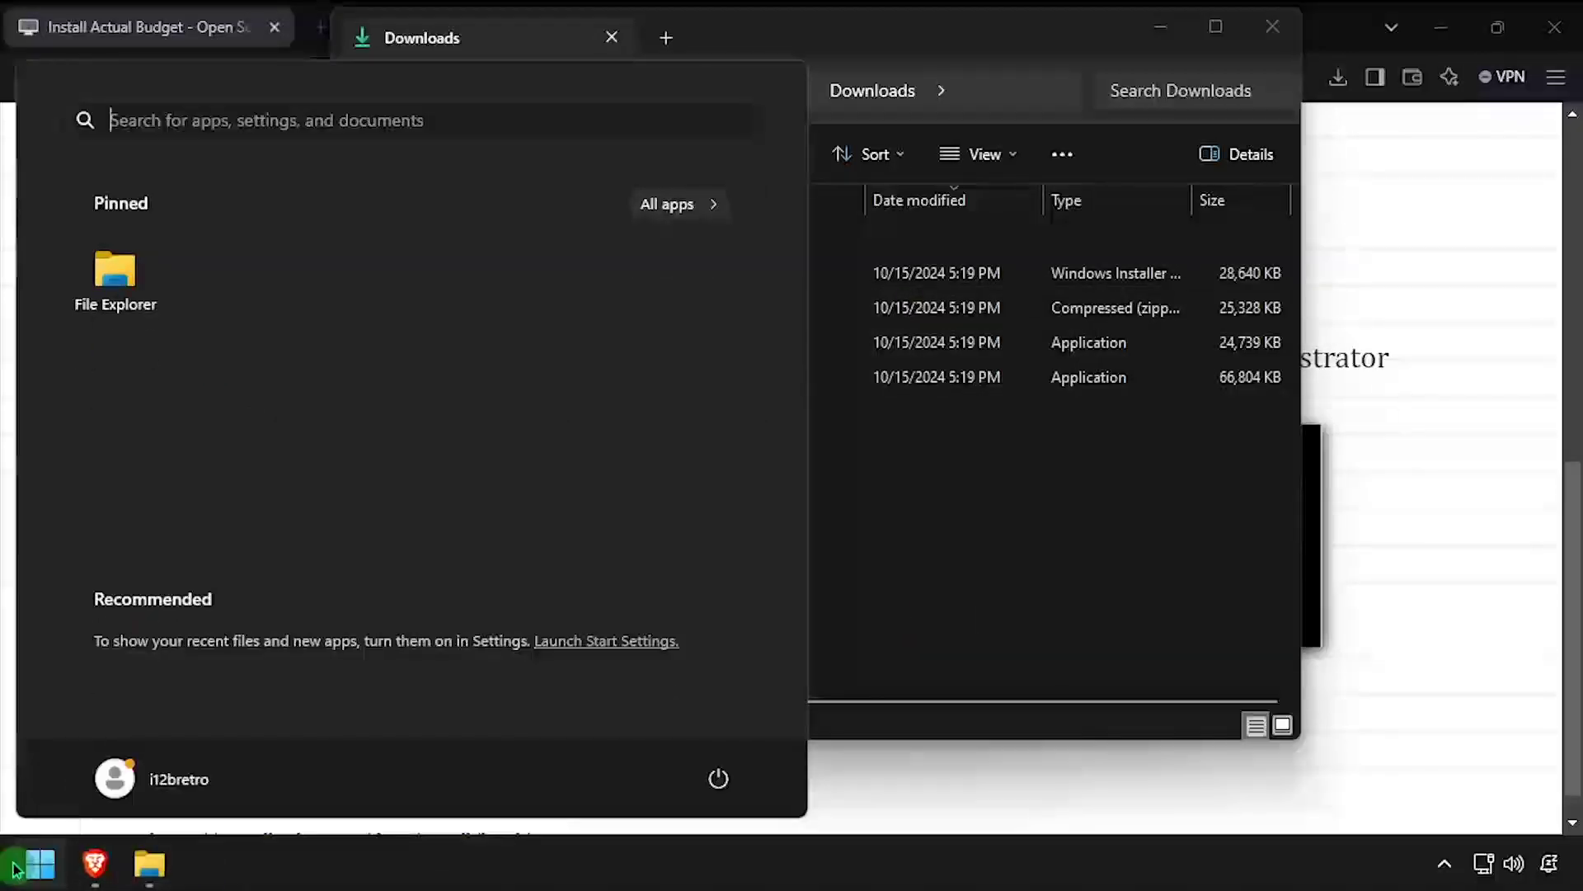
Open an administrator Command Prompt and paste cd C:\Apps\actualbudget from the tutorial
text(cmd)
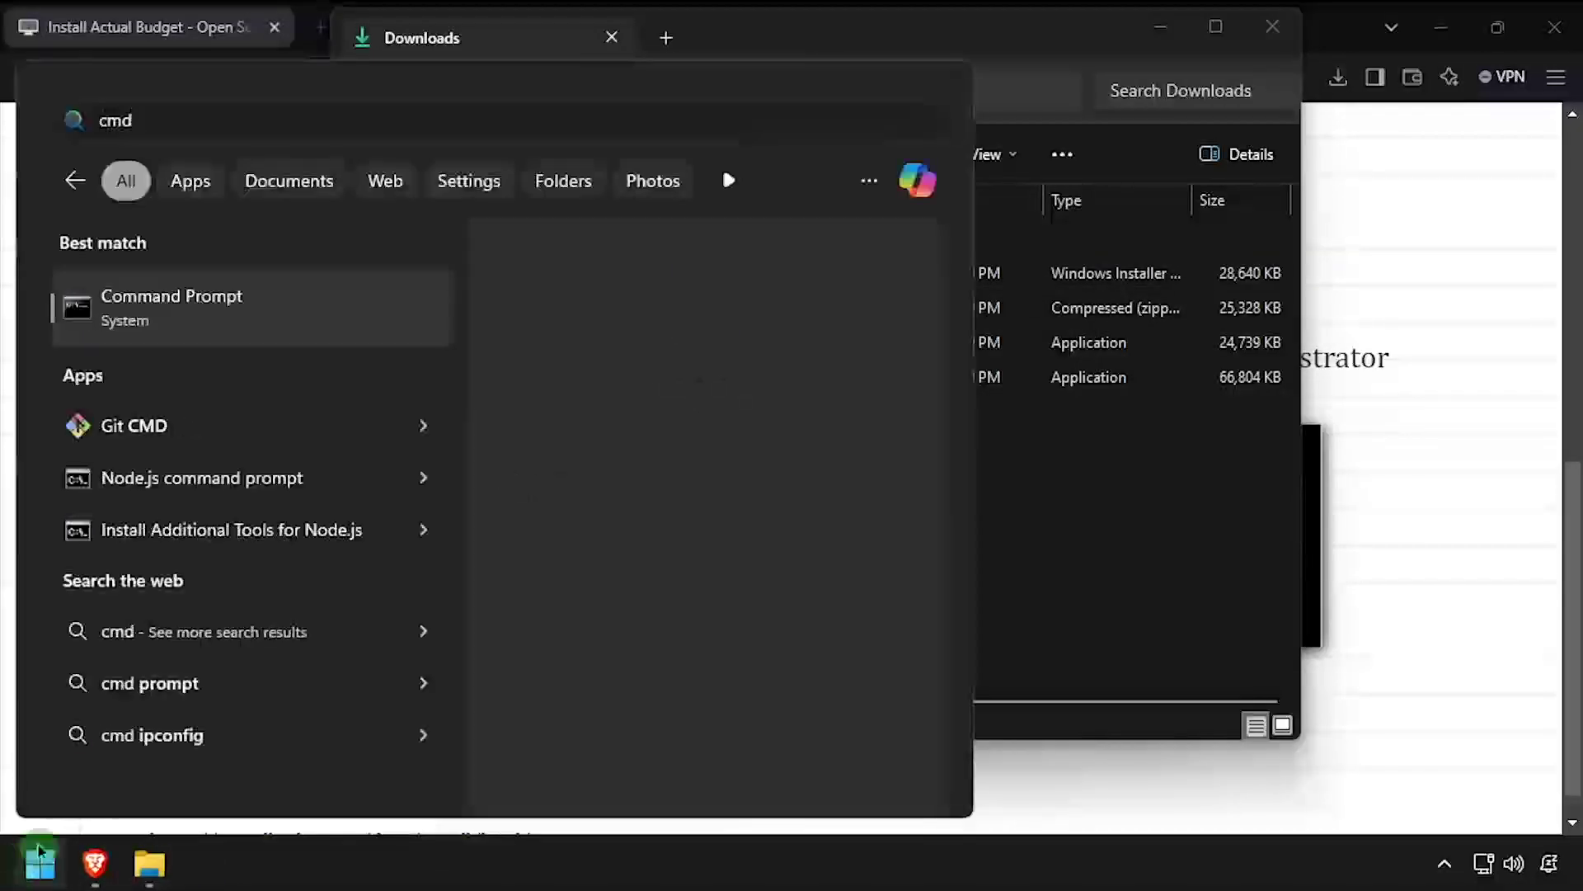
right_click(271, 324)
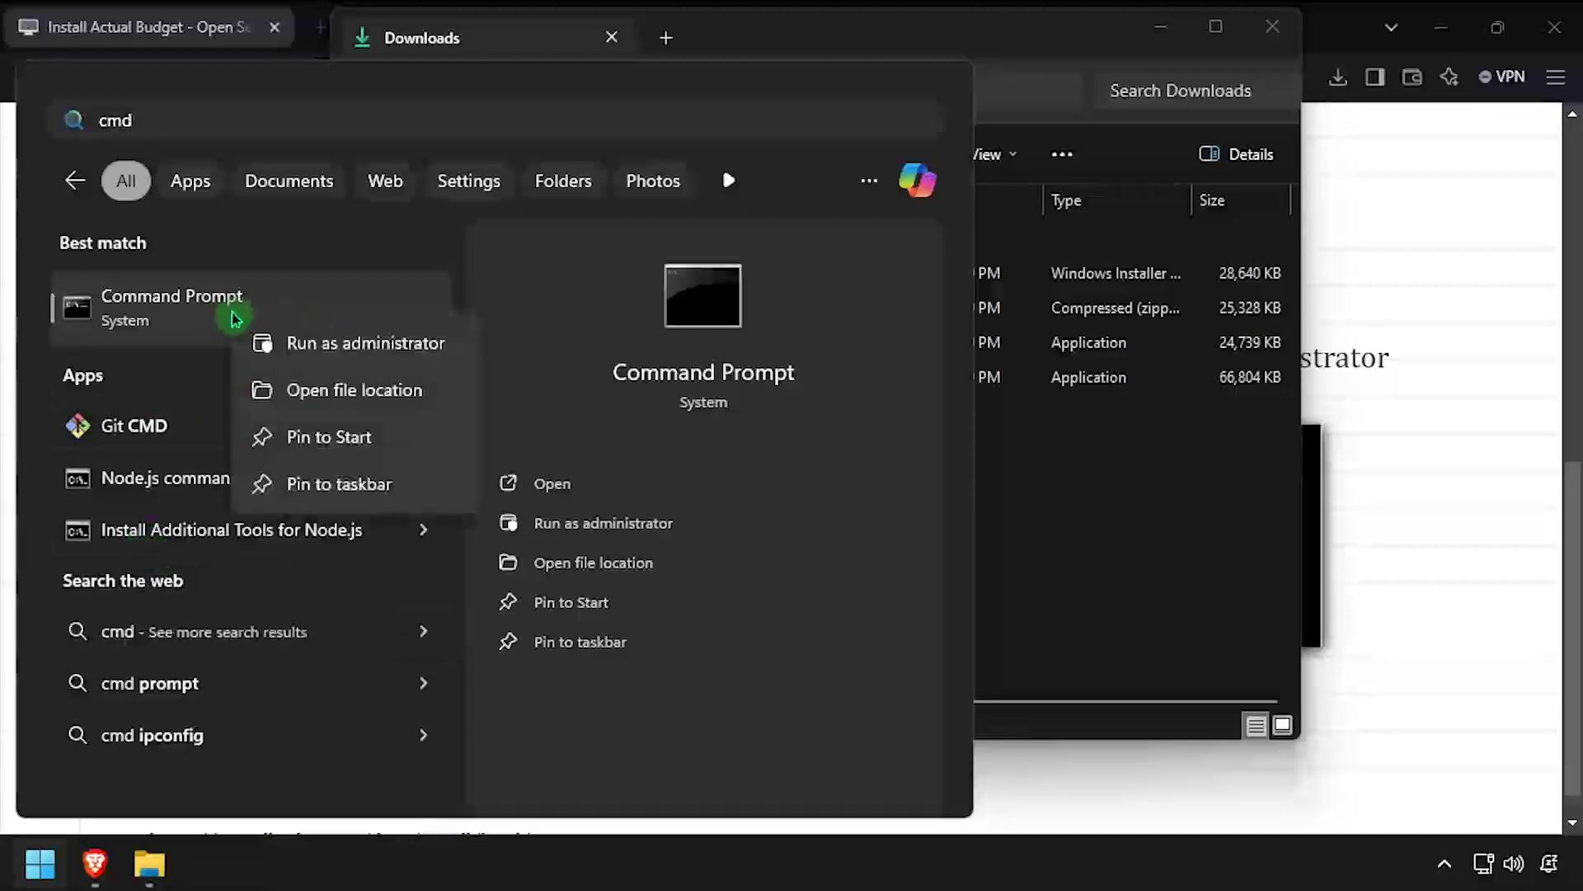
click(289, 336)
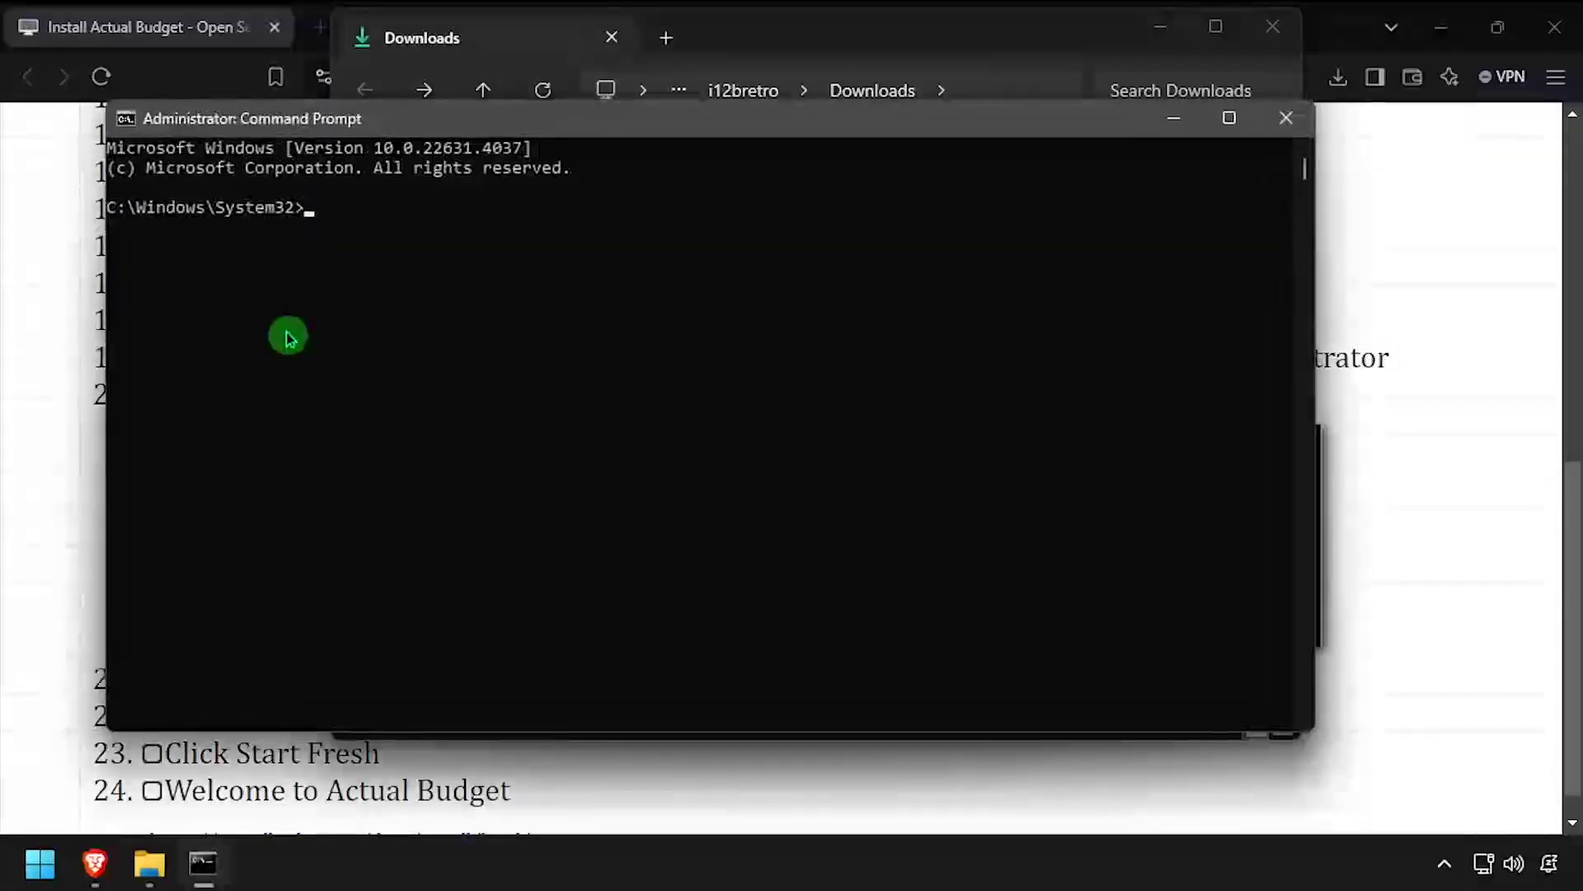
click(4, 471)
click(155, 472)
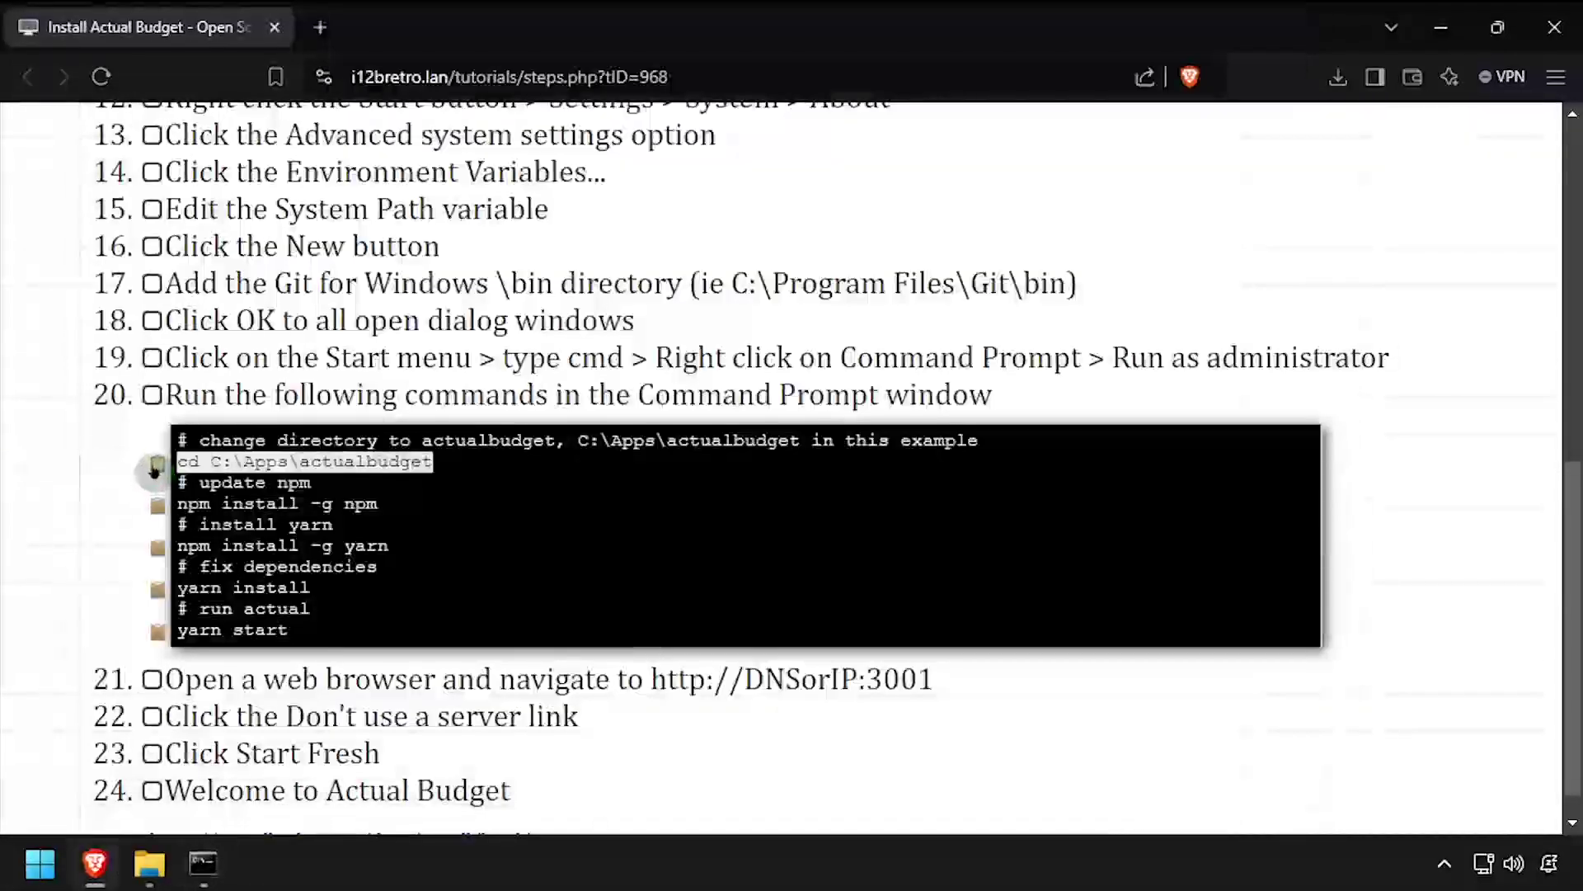
key(alt+Tab)
right_click(154, 470)
Run npm install -g yarn, copied from the tutorial, to install yarn globally
click(39, 501)
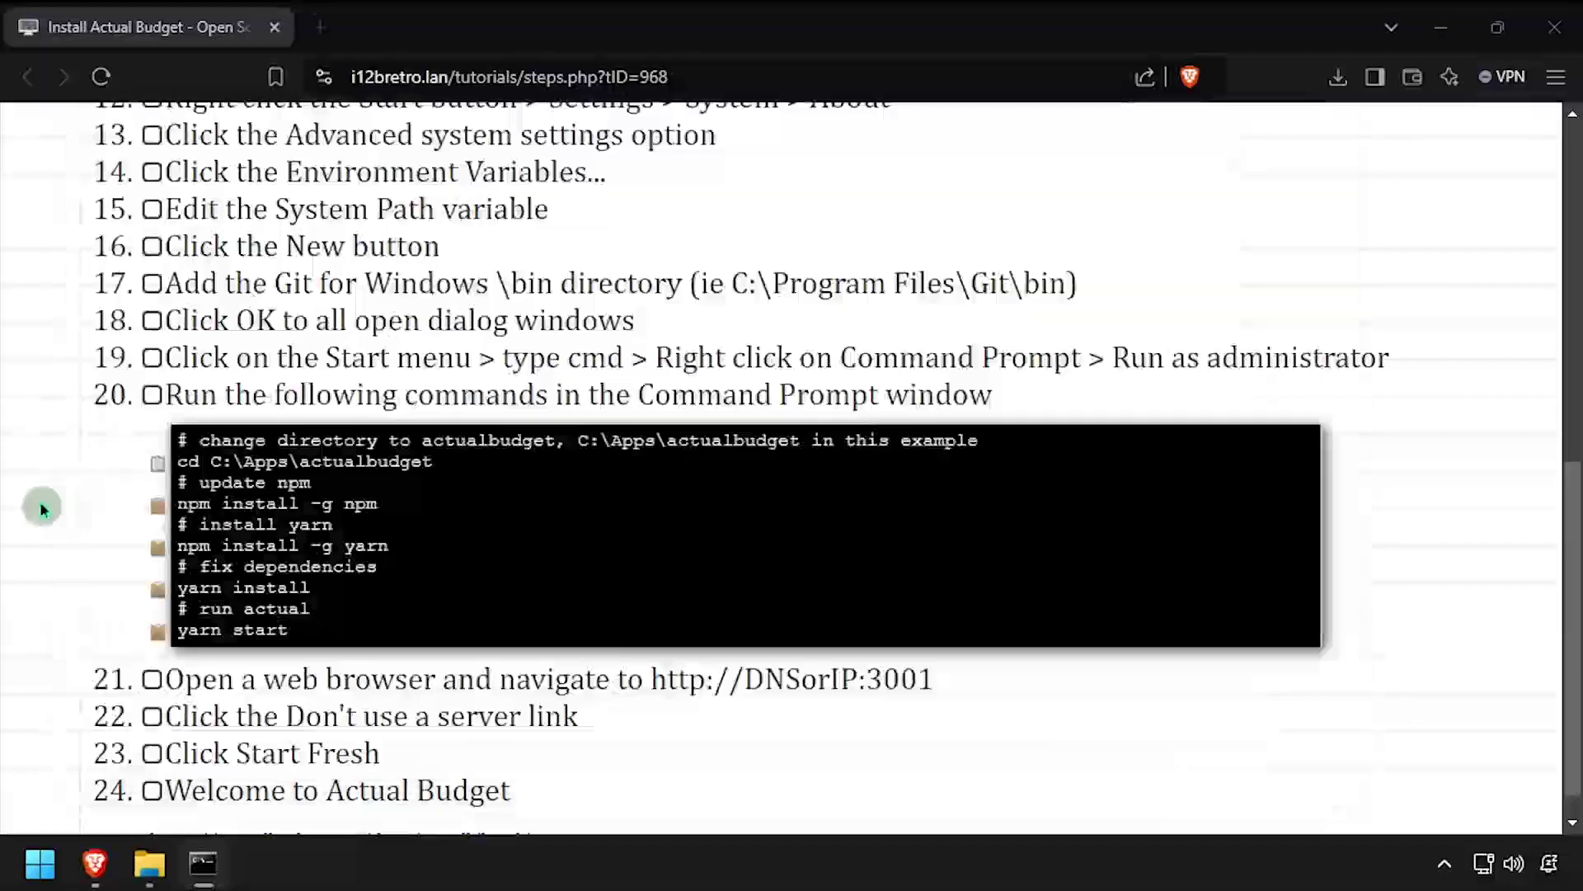
click(156, 506)
key(alt+Tab)
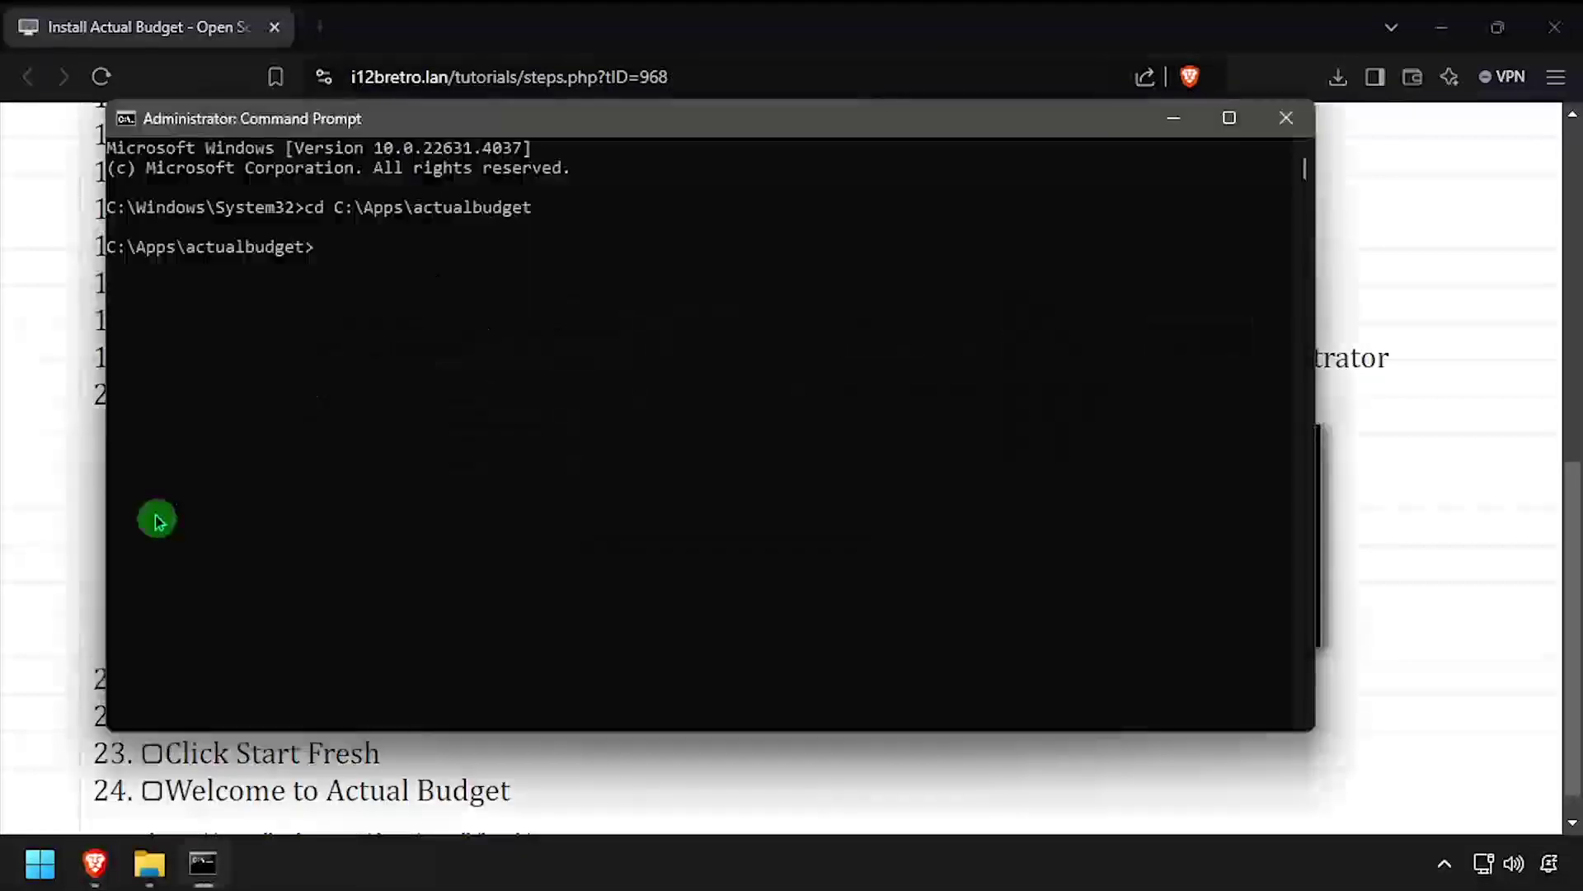
key(alt+Tab)
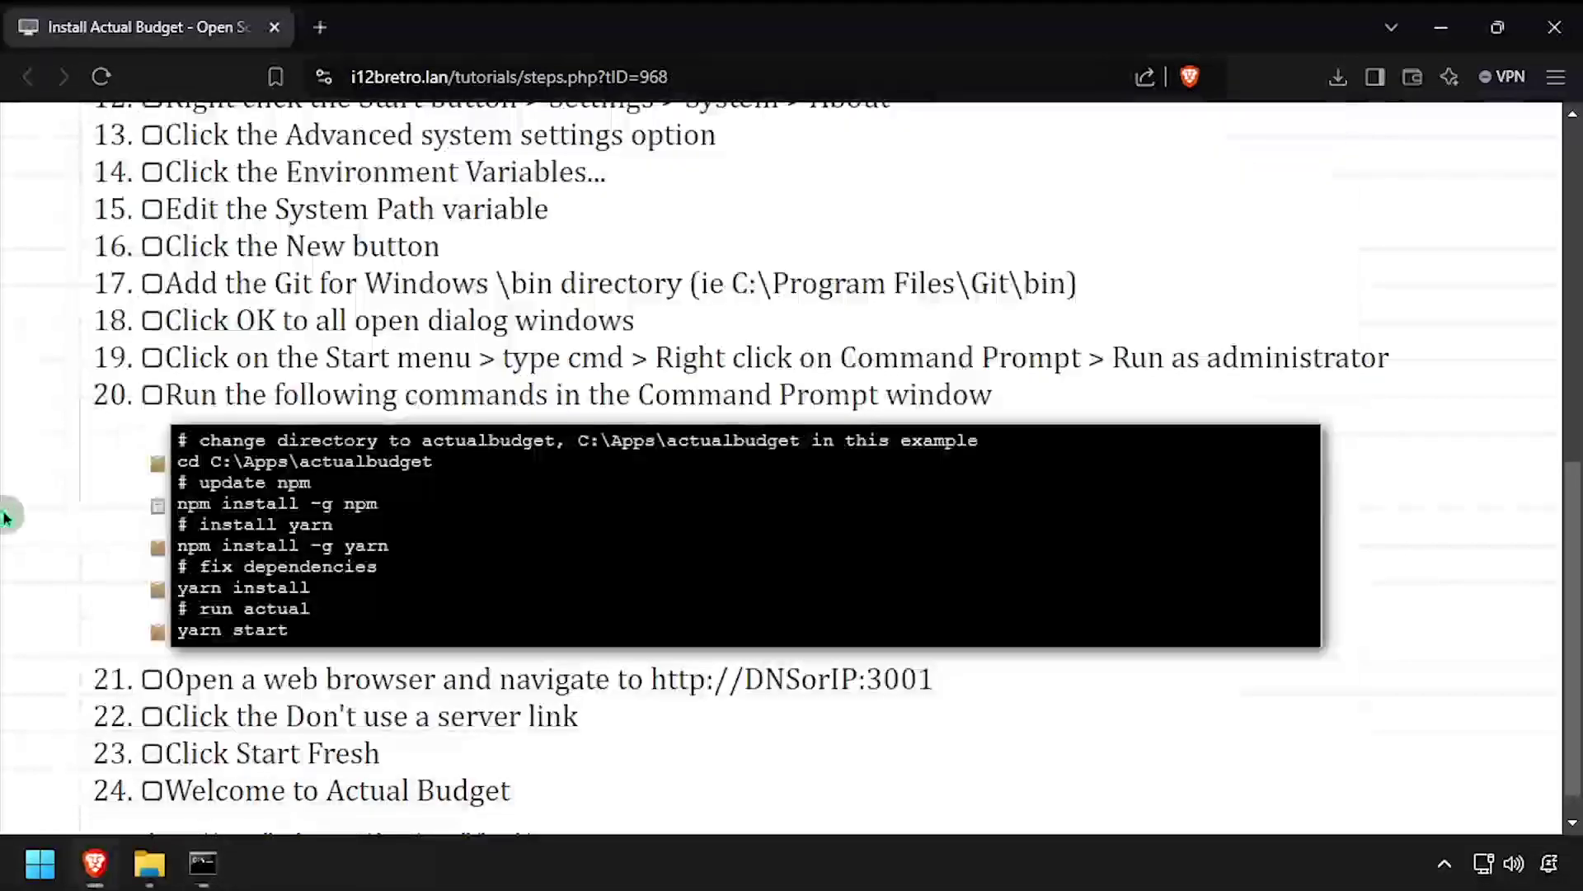
click(157, 547)
key(alt+Tab)
key(ctrl+v)
key(Return)
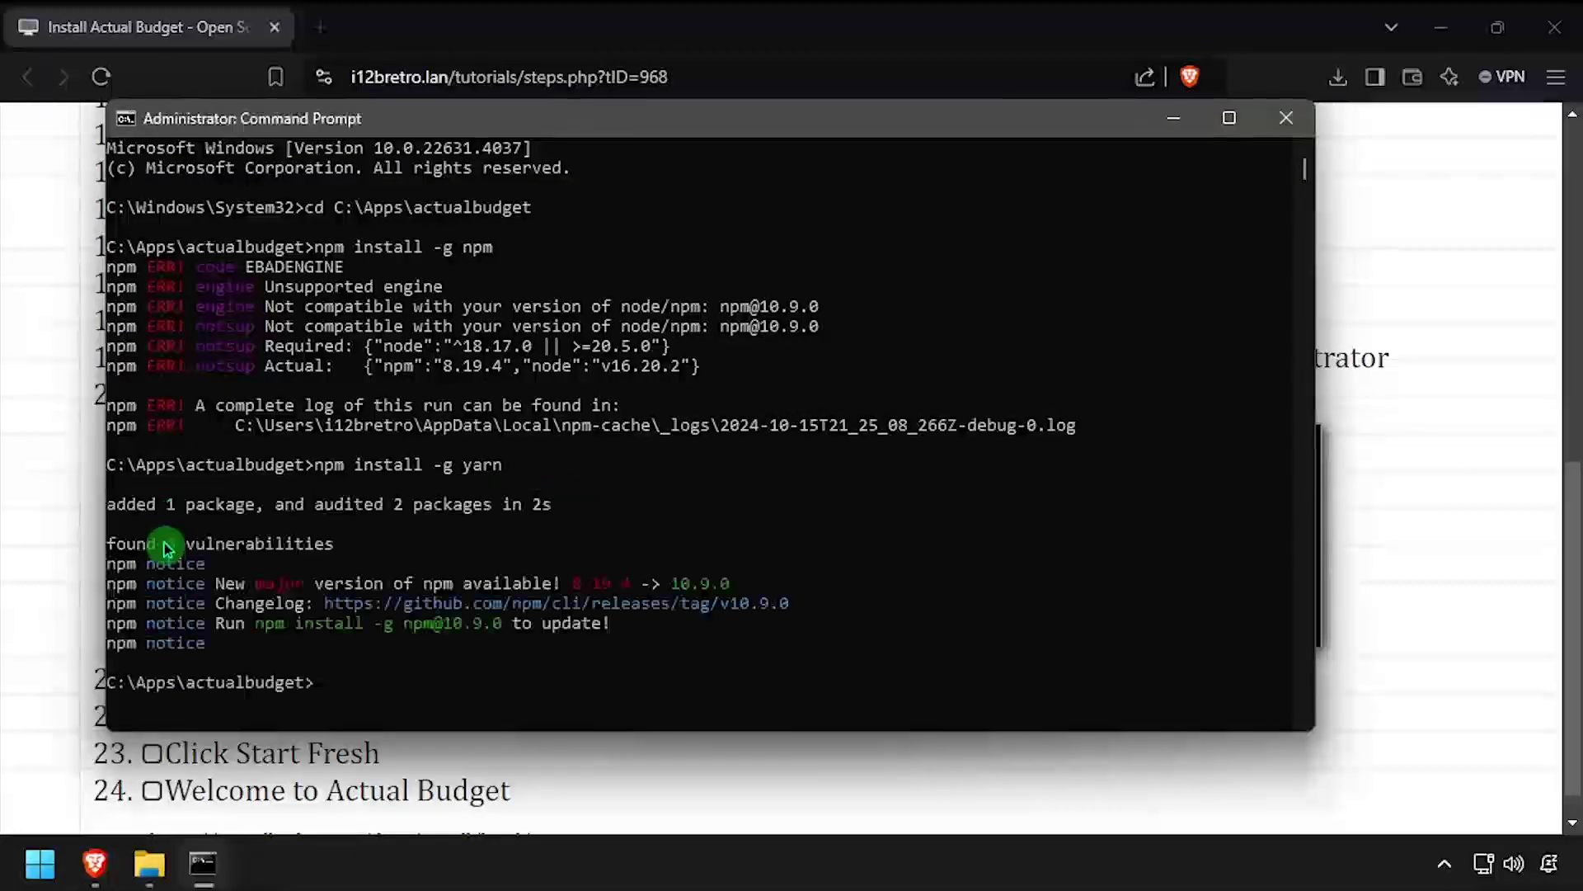
Set YARN_IGNORE_NODE=1 and run yarn install again
click(12, 582)
click(156, 589)
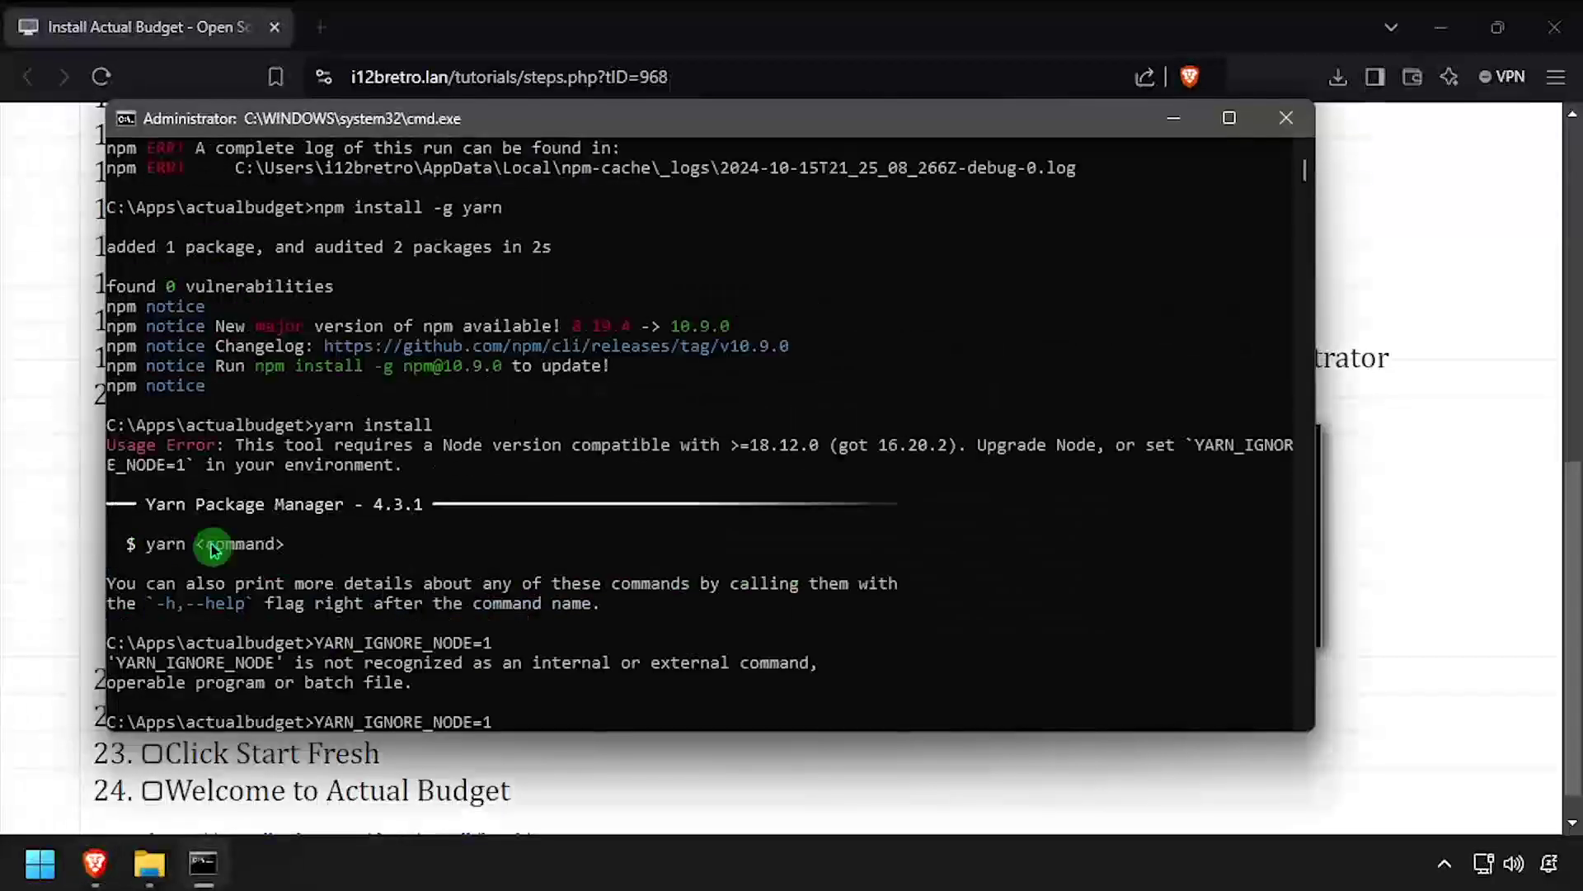
text(set YARN_IGNORE_NODE=1)
key(Return)
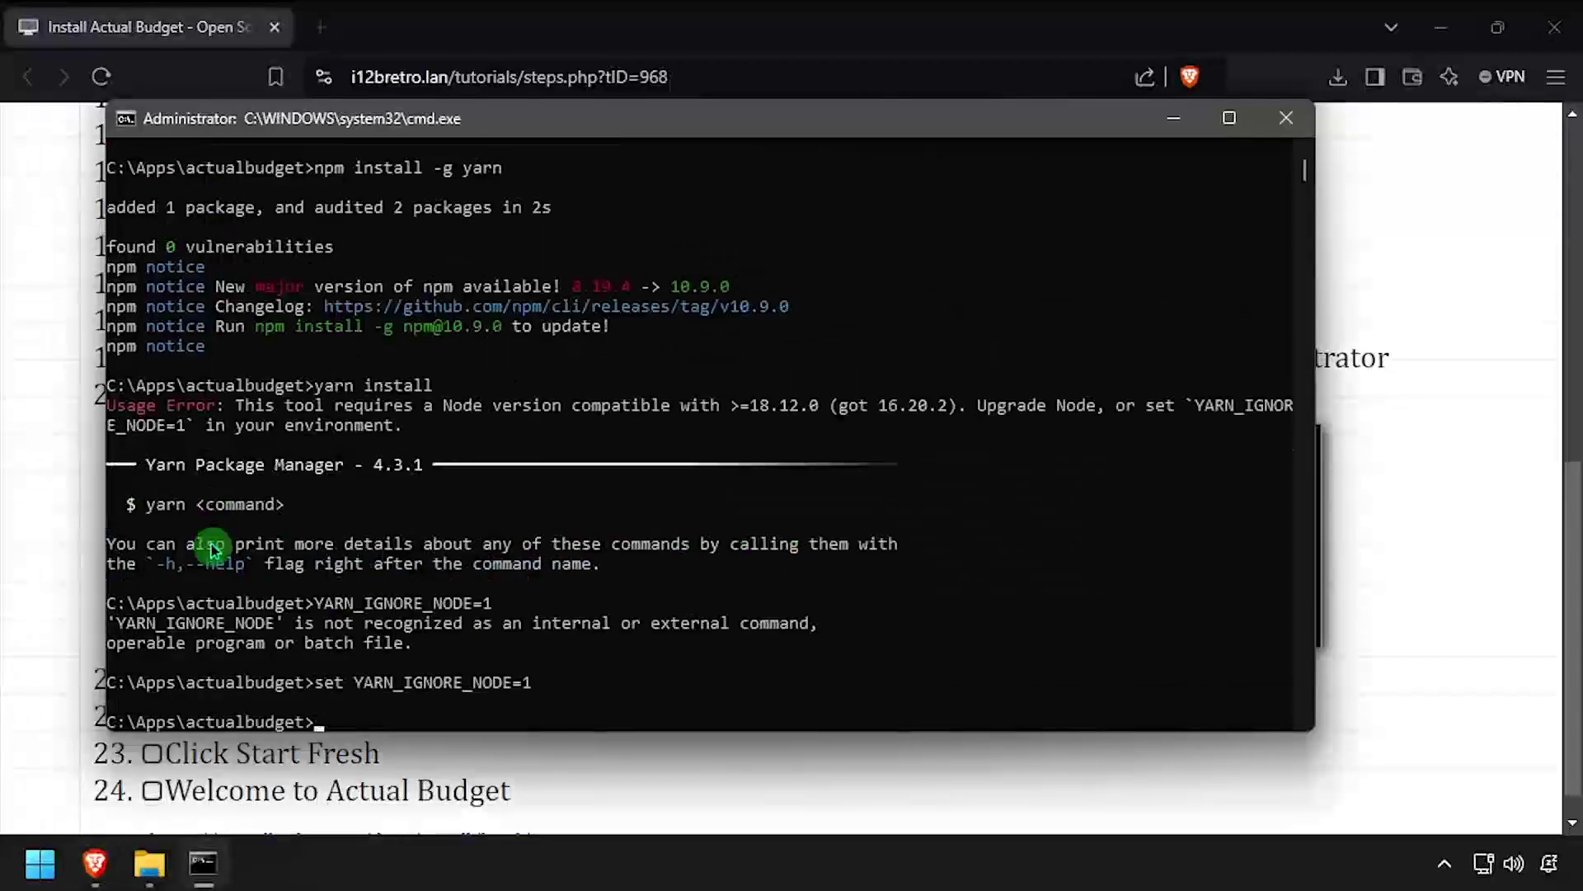
right_click(212, 550)
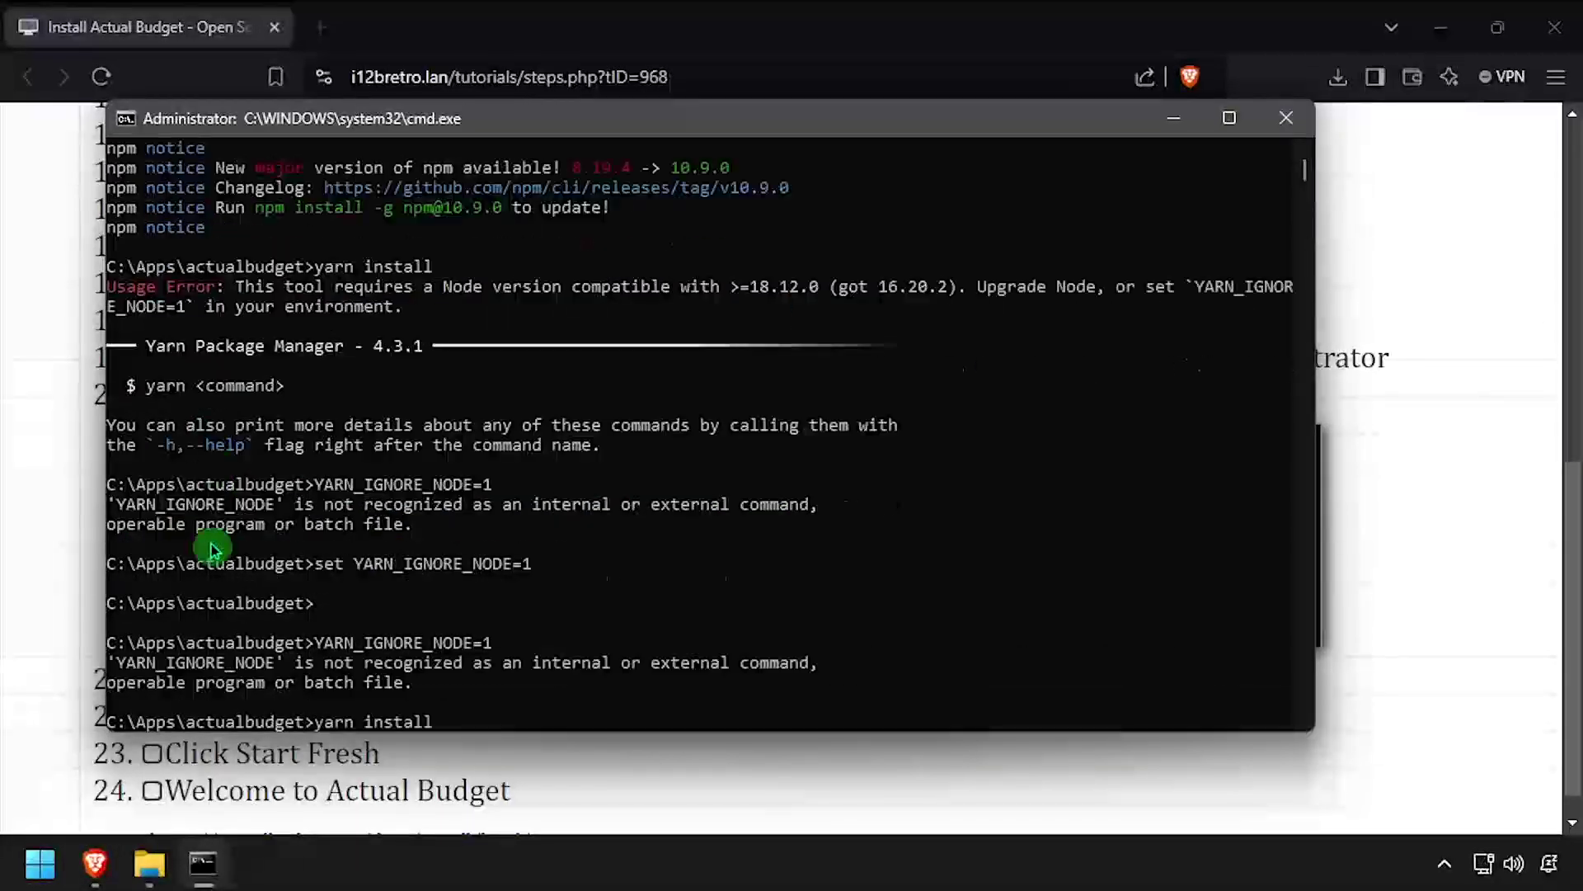
key(Return)
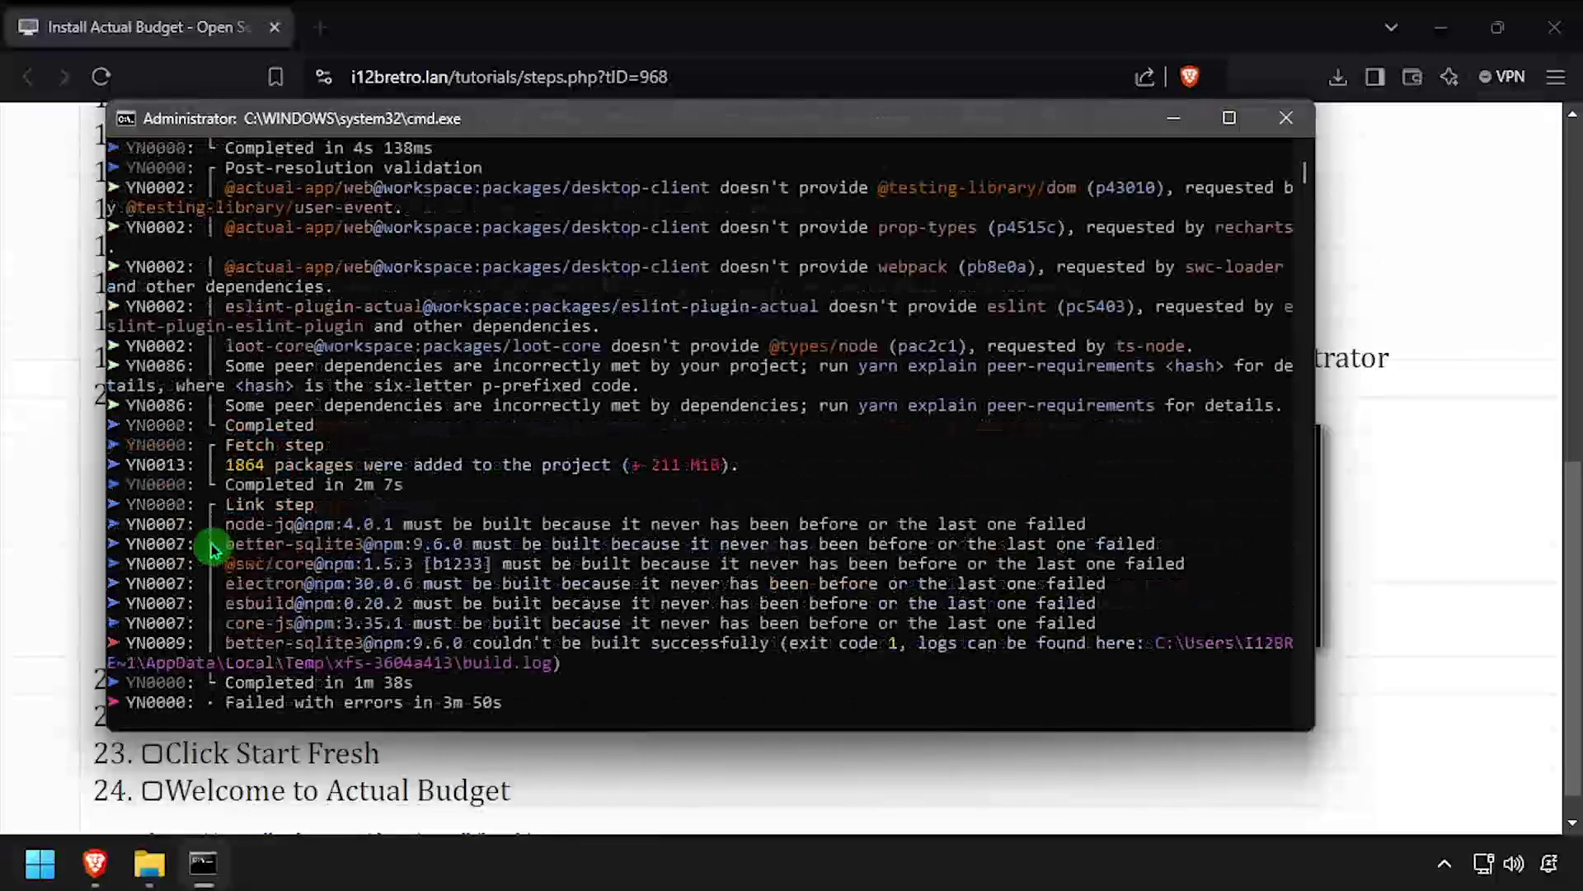
Run yarn start copied from the tutorial and allow Node.js through the firewall
click(52, 649)
triple_click(169, 631)
key(alt+Tab)
right_click(154, 630)
key(Return)
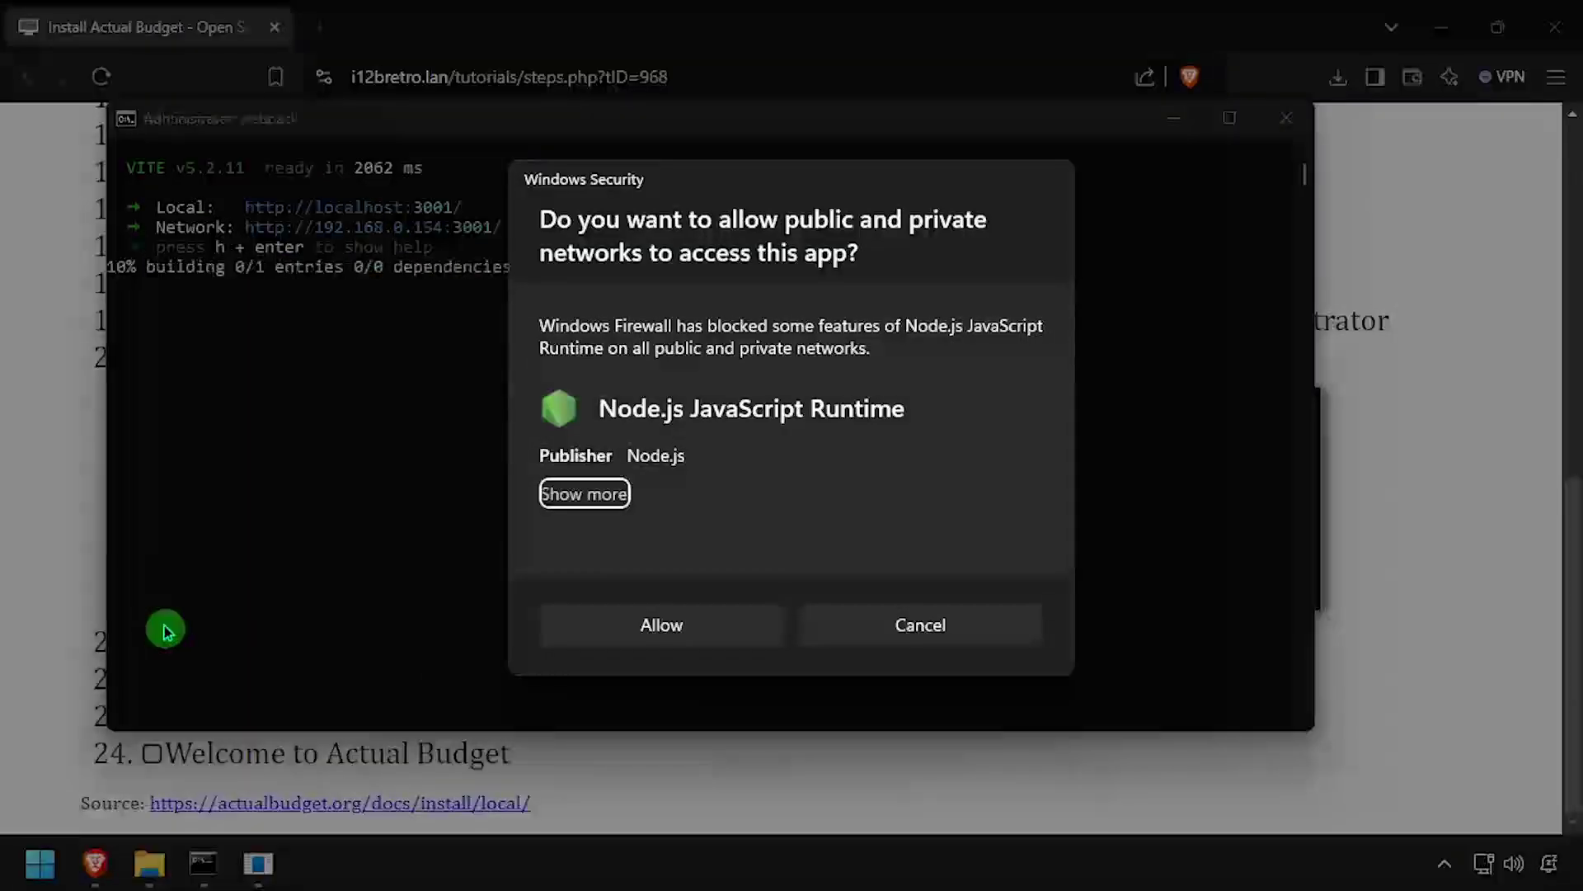
click(747, 618)
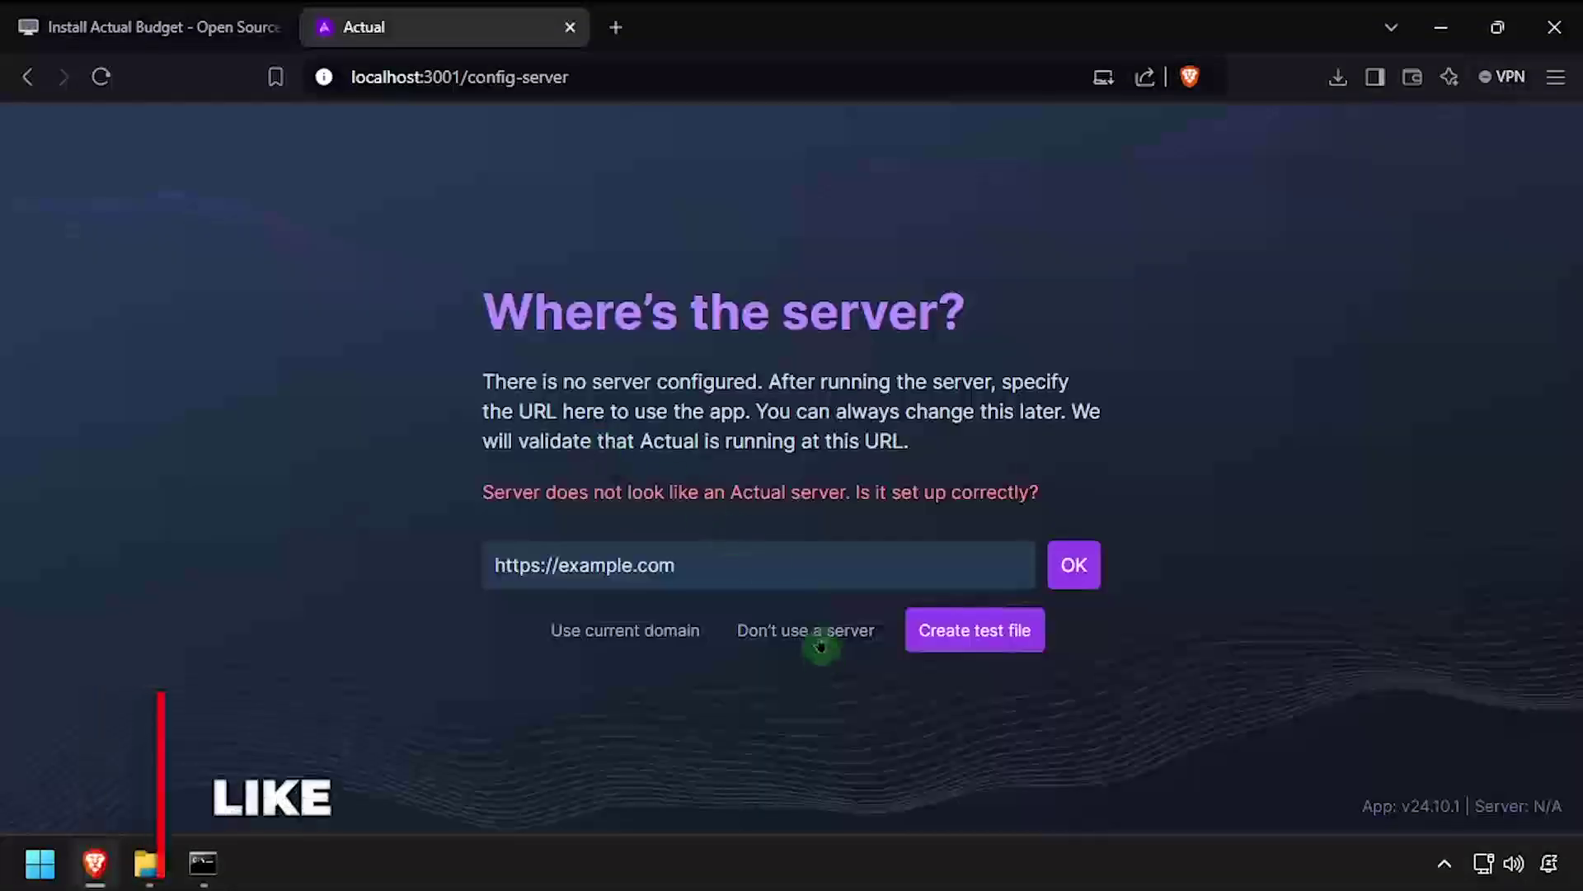
Allow Node.js through the Windows firewall so Actual Budget loads at localhost:3001
click(821, 637)
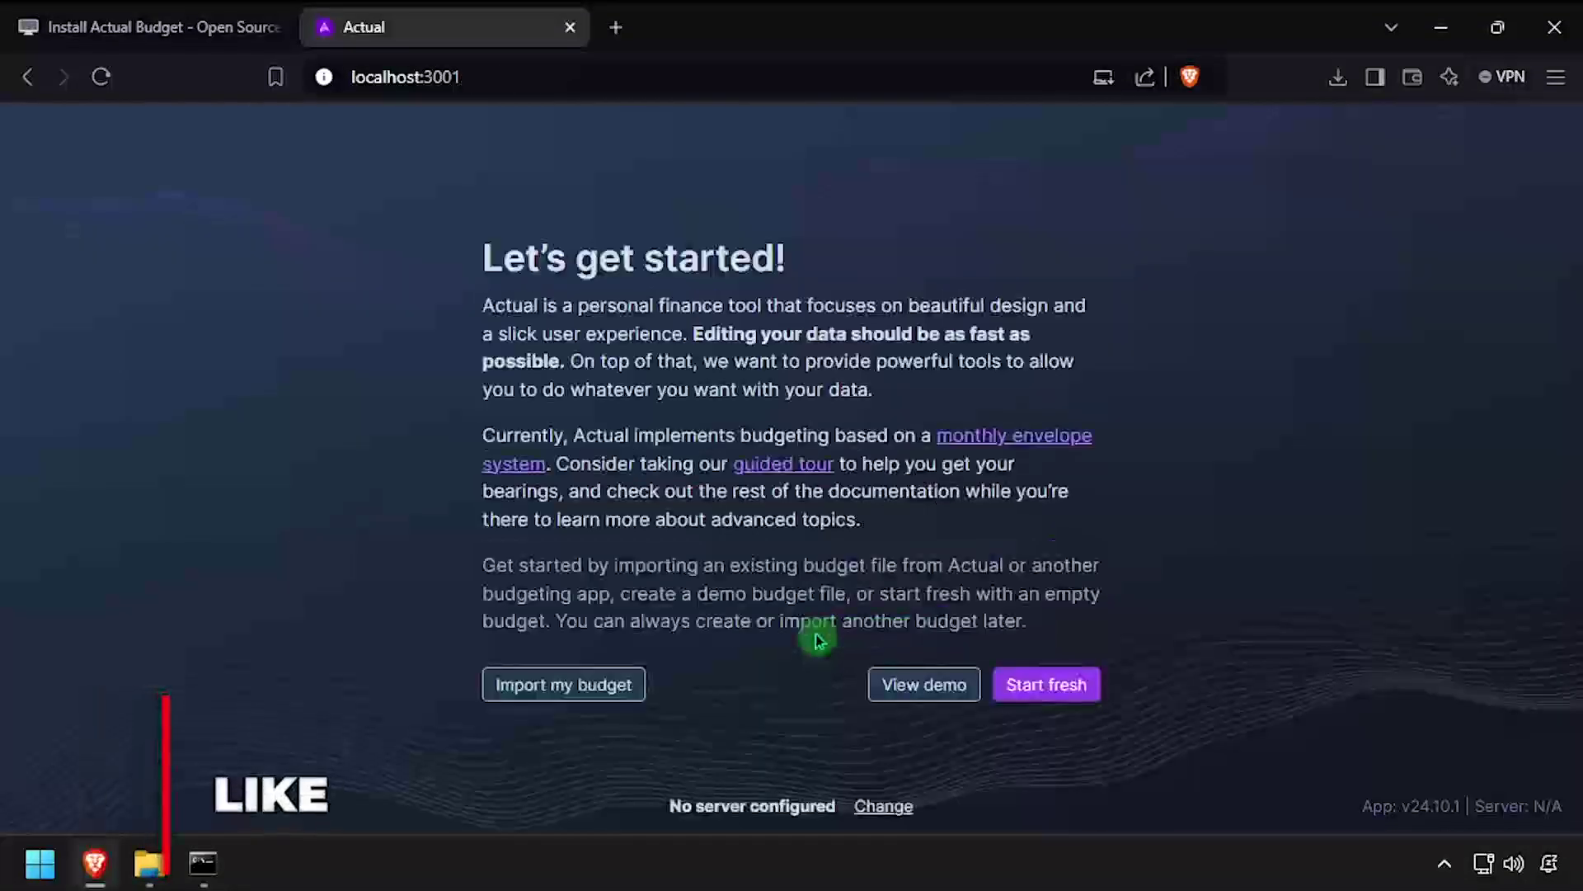